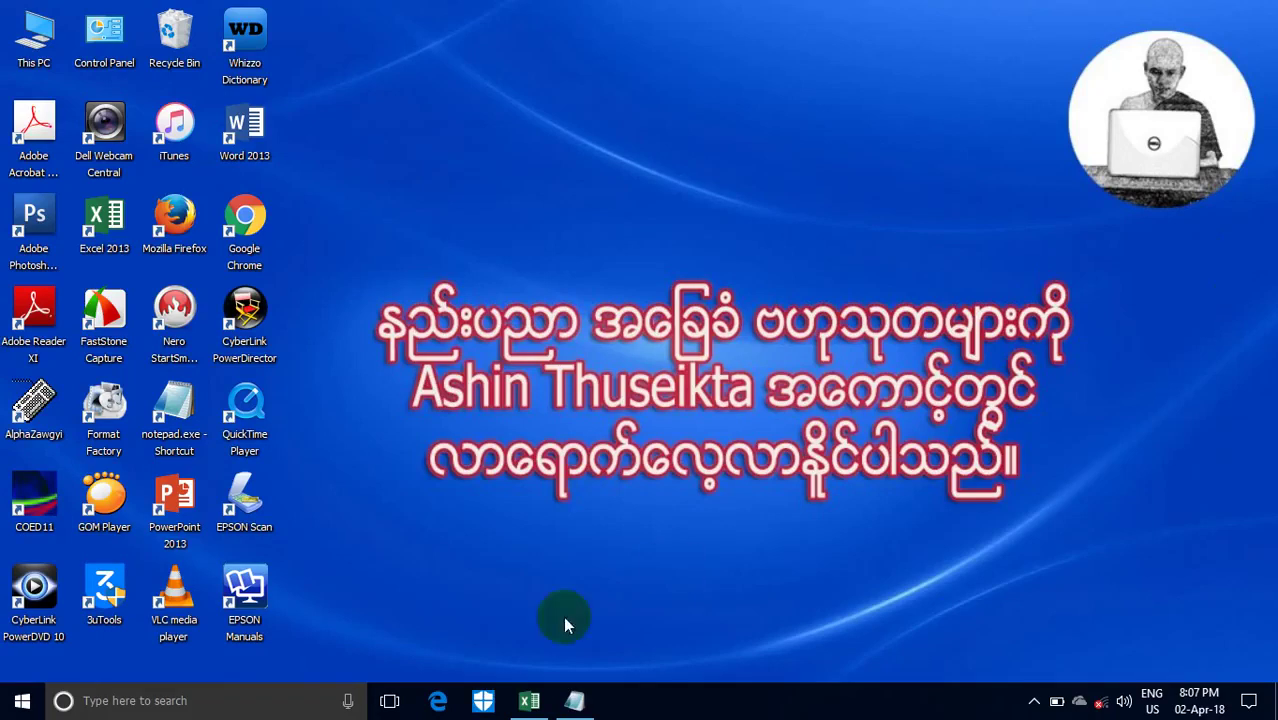
Restore the SamThat.xlsx sales workbook window in Excel from the taskbar.
{"action": "left_click", "coordinate": [529, 700]}
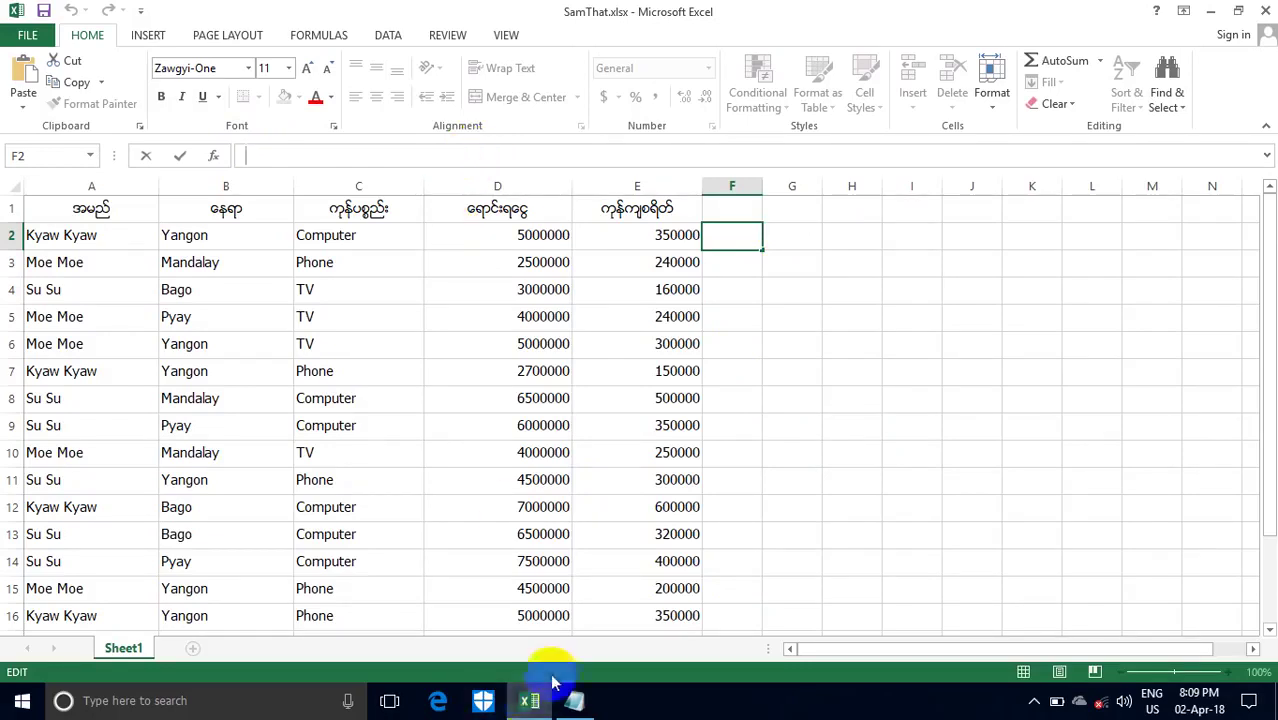
In a Notepad note beside the sheet, type =If(d2>=5000000,"A","B").
{"action": "left_click", "coordinate": [577, 704]}
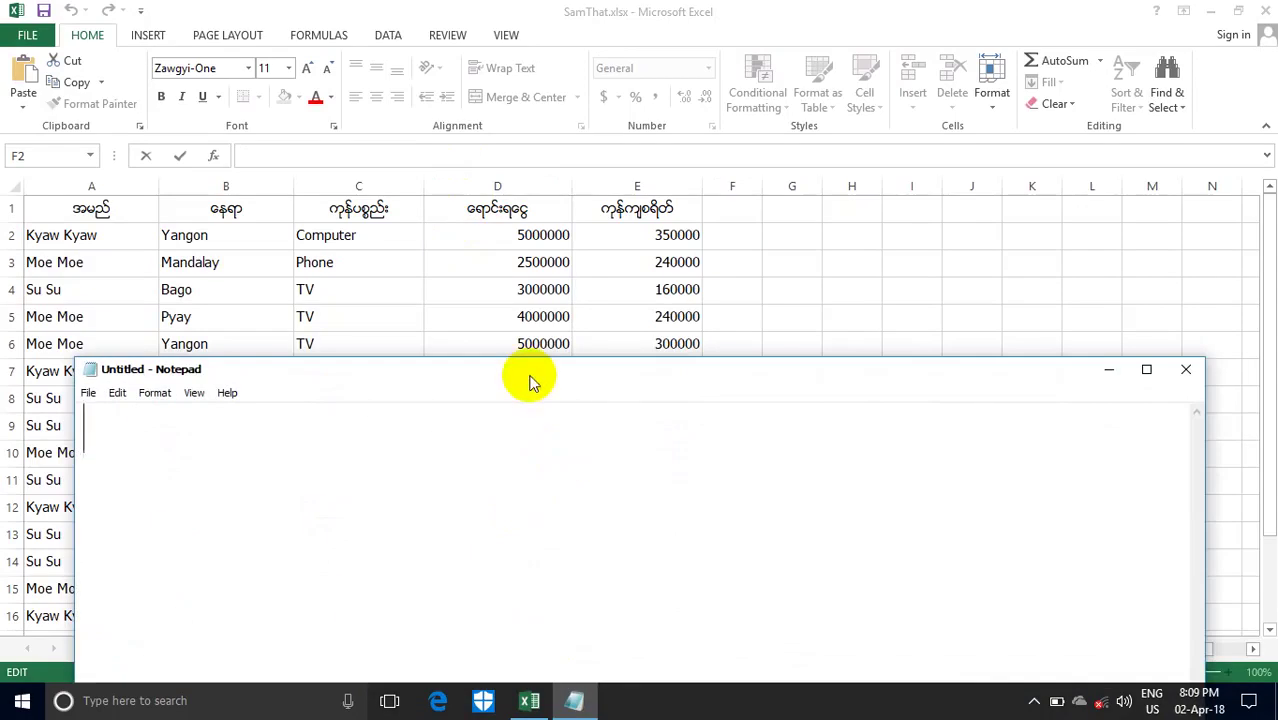
{"action": "left_click_drag", "start_coordinate": [528, 377], "coordinate": [567, 377]}
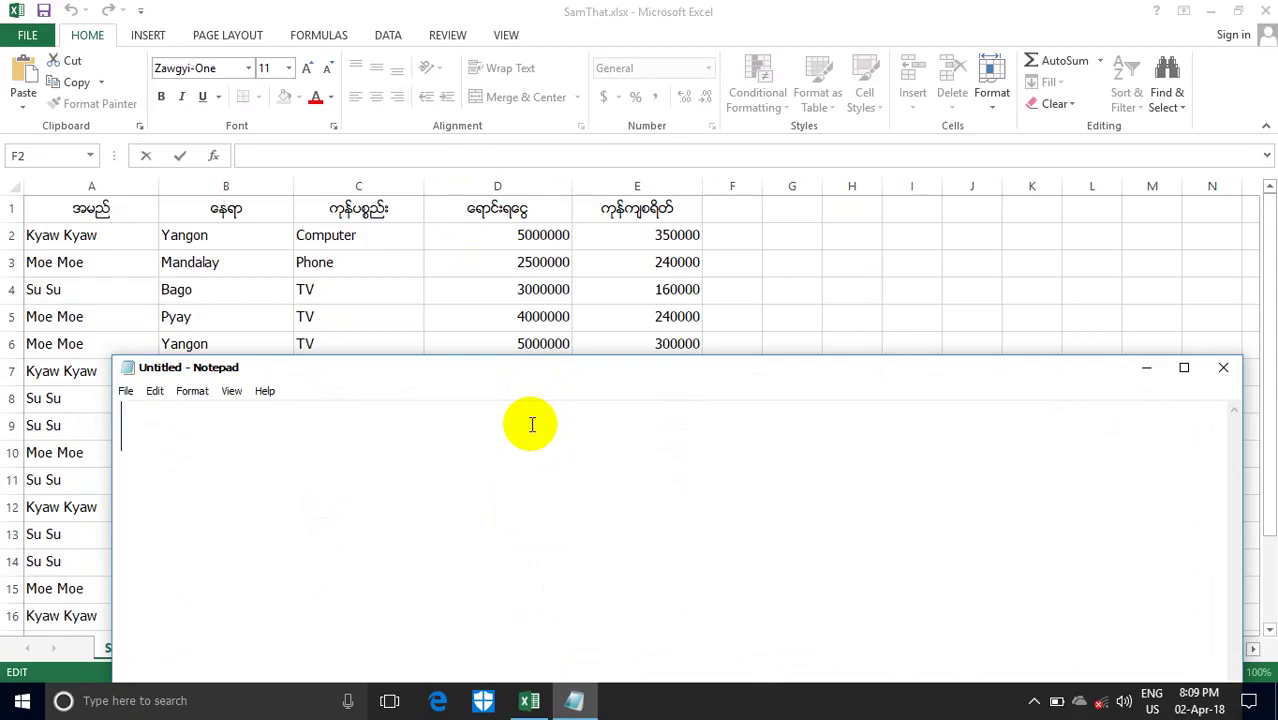
{"action": "type", "text": "="}
{"action": "type", "text": "I"}
{"action": "type", "text": "f"}
{"action": "type", "text": "("}
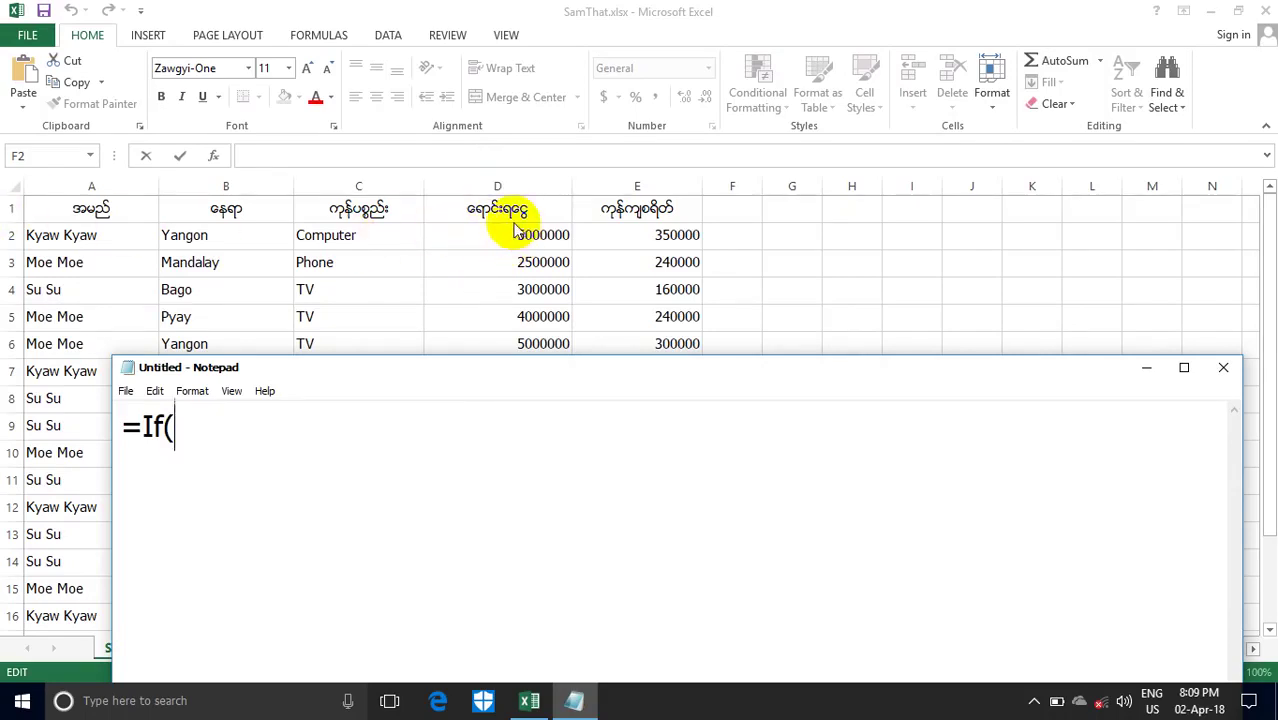
{"action": "type", "text": "d"}
{"action": "type", "text": "2"}
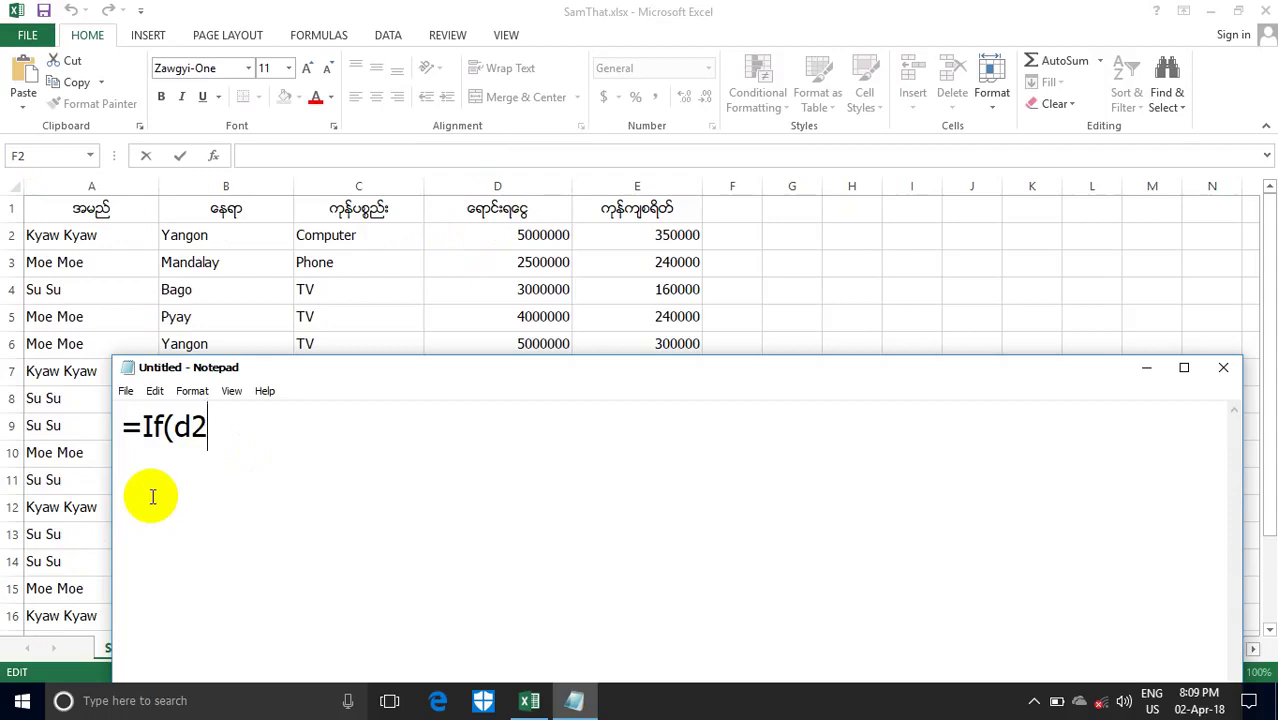
{"action": "type", "text": ">"}
{"action": "type", "text": "="}
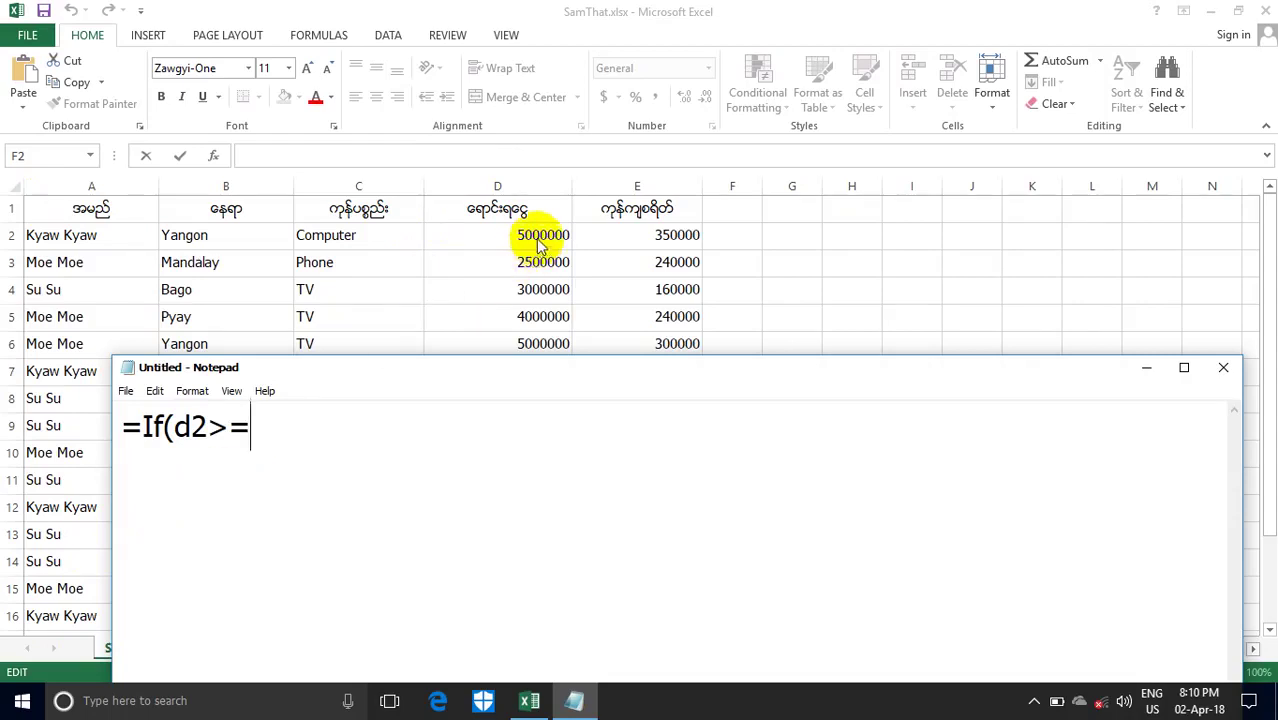
{"action": "type", "text": "500"}
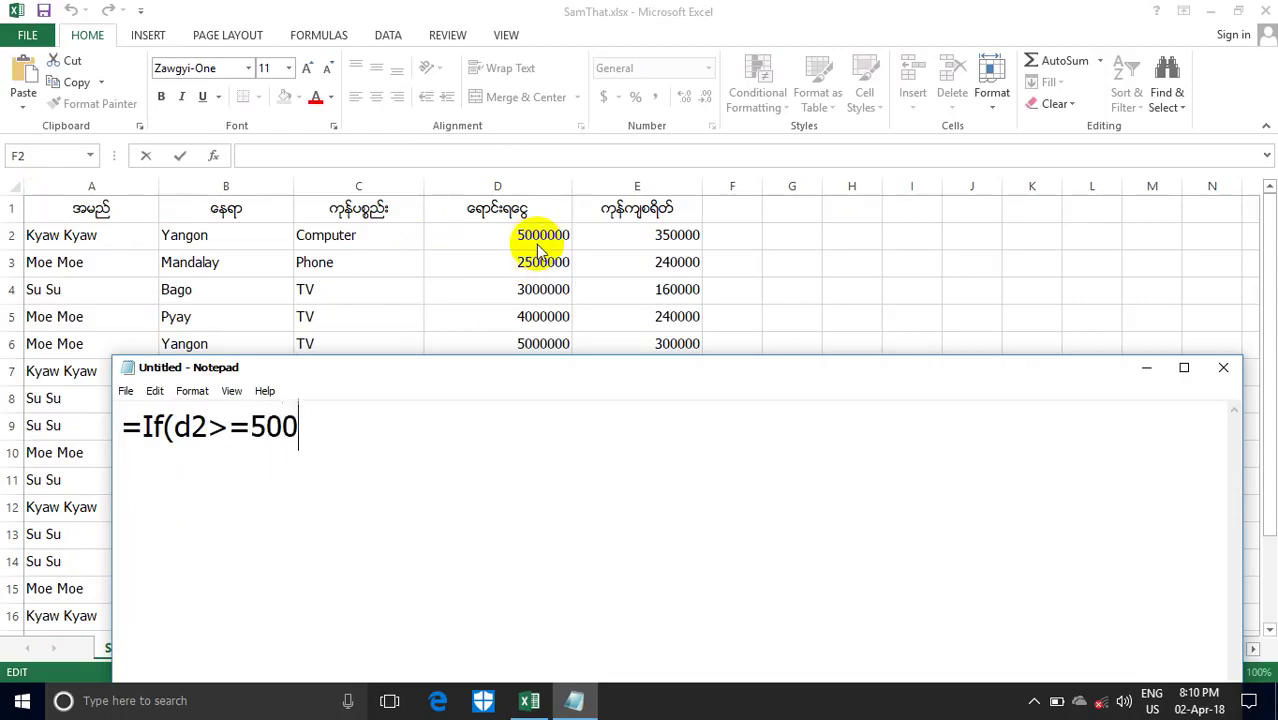
{"action": "type", "text": "0000"}
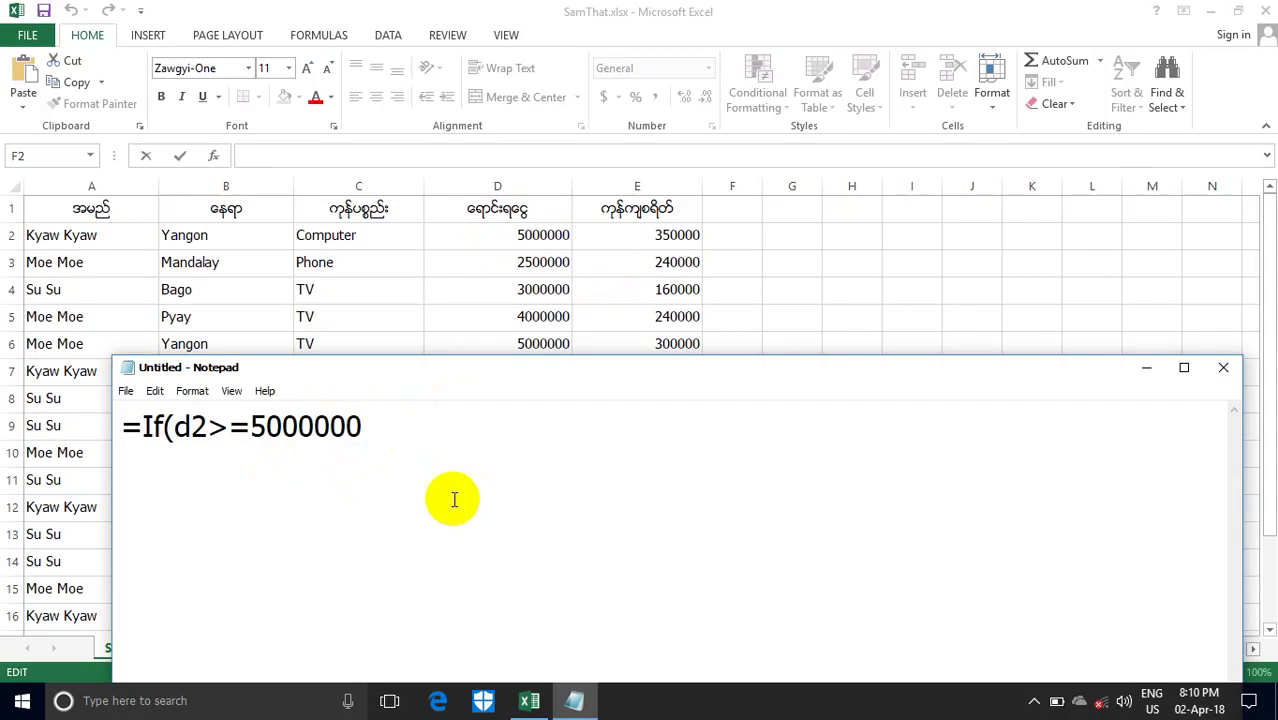
{"action": "type", "text": ","}
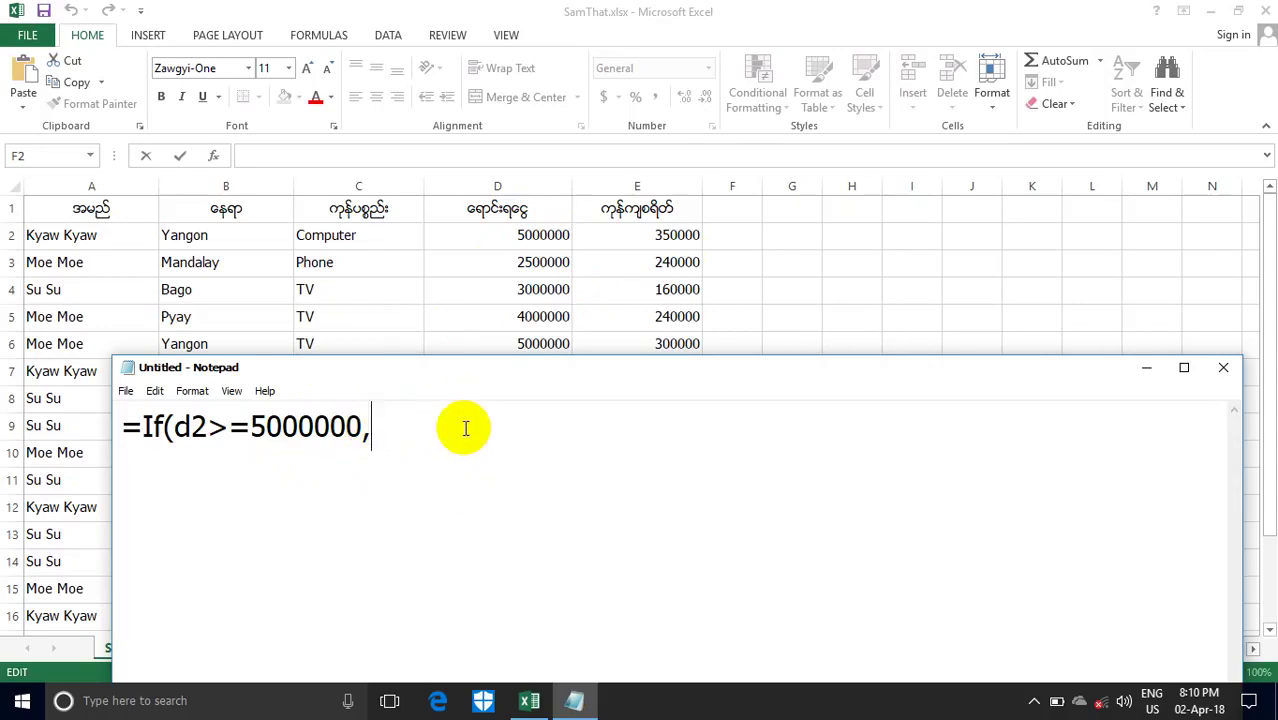
{"action": "type", "text": "\""}
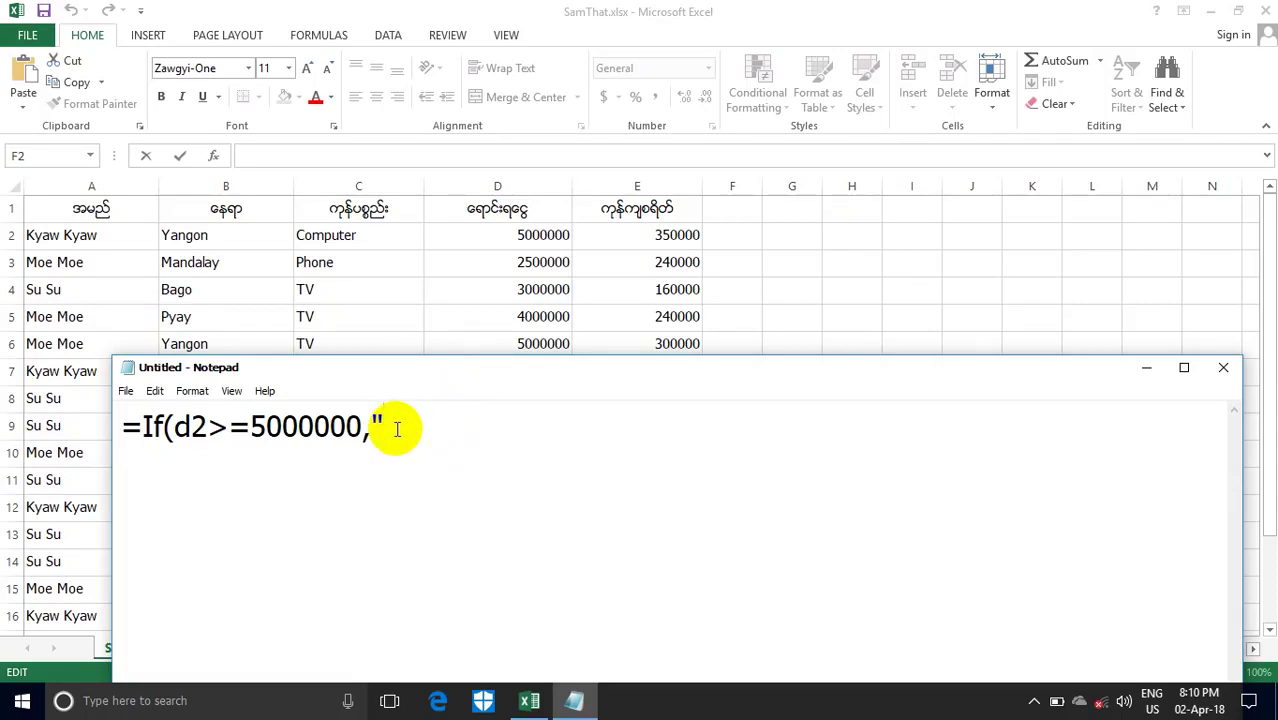
{"action": "type", "text": "A"}
{"action": "type", "text": "\","}
{"action": "type", "text": "B"}
{"action": "type", "text": "\""}
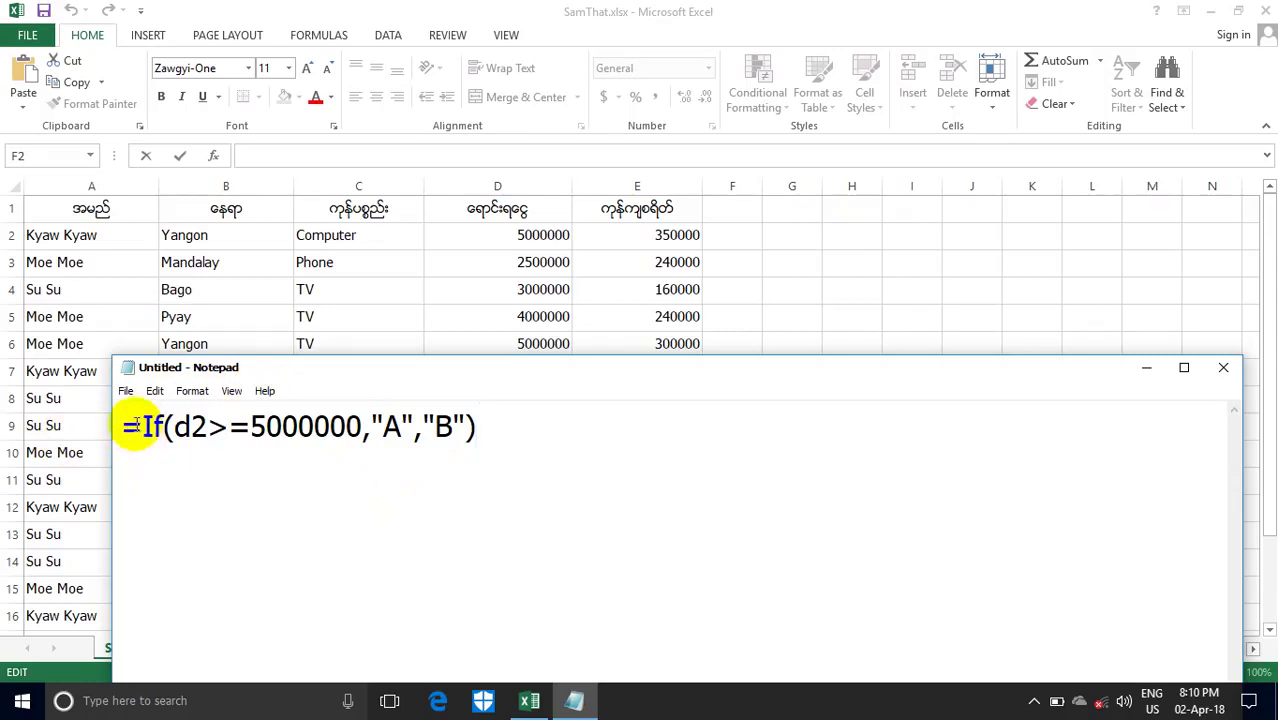
Highlight the d2 reference, the >= comparison and the 5000000 threshold in the formula.
{"action": "left_click_drag", "start_coordinate": [224, 430], "coordinate": [174, 428]}
{"action": "left_click", "coordinate": [210, 432]}
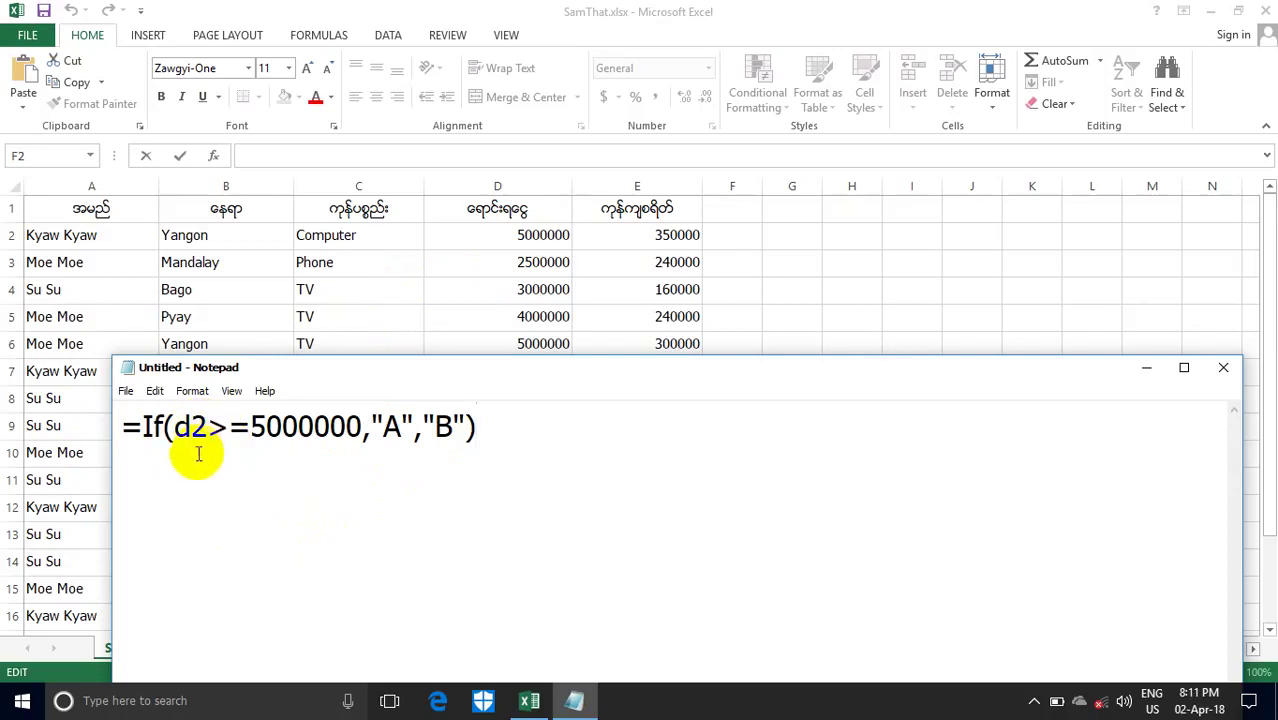
{"action": "left_click_drag", "start_coordinate": [258, 440], "coordinate": [248, 430]}
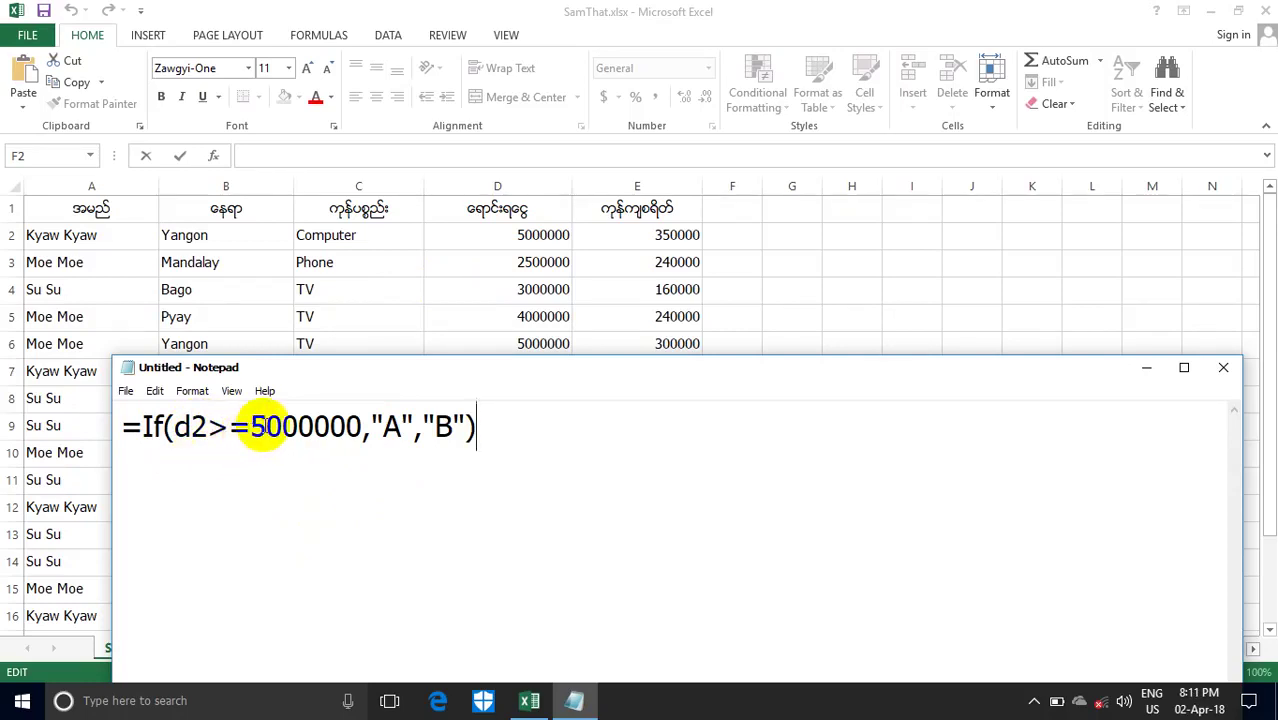
{"action": "double_click", "coordinate": [192, 432]}
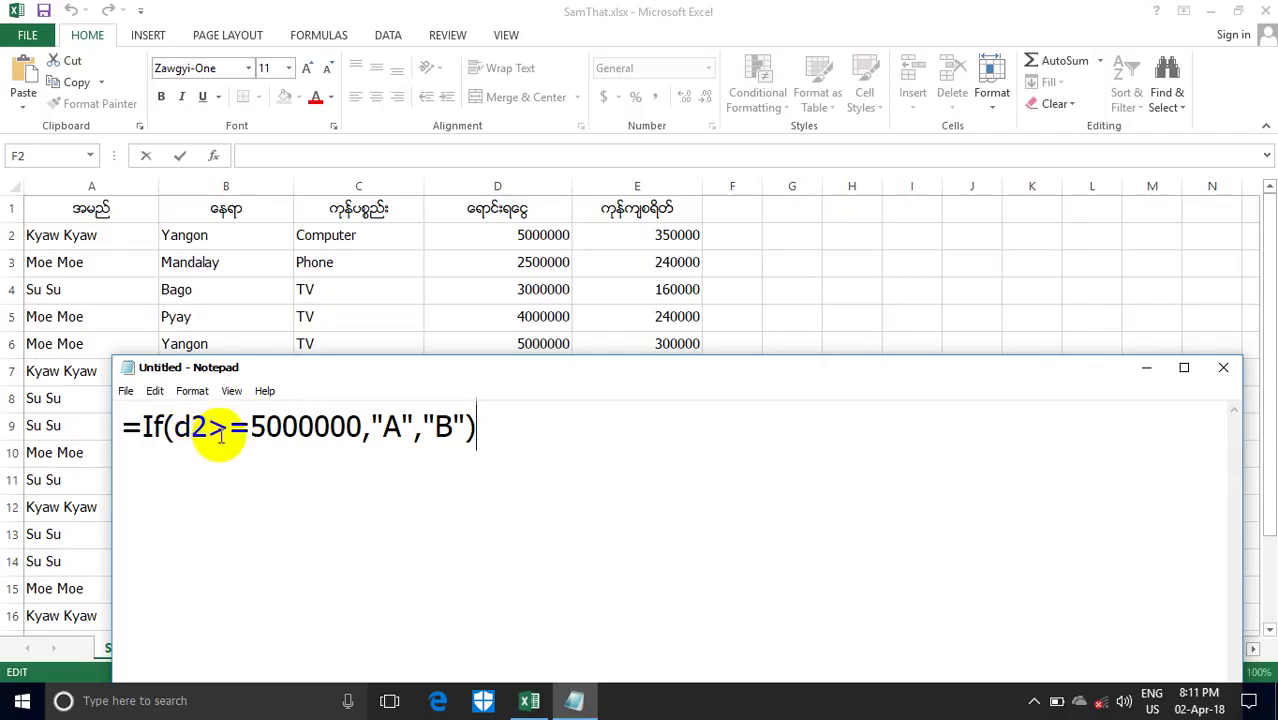
{"action": "left_click_drag", "start_coordinate": [209, 432], "coordinate": [255, 430]}
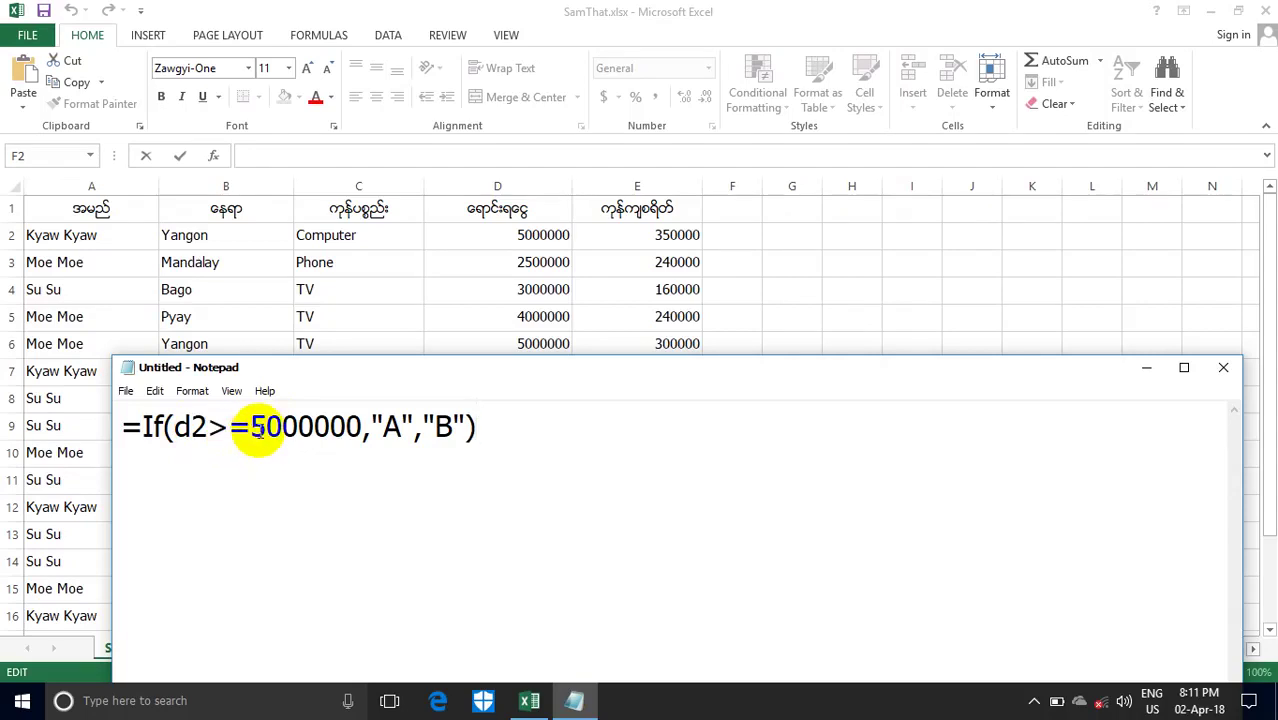
{"action": "left_click_drag", "start_coordinate": [254, 432], "coordinate": [225, 432]}
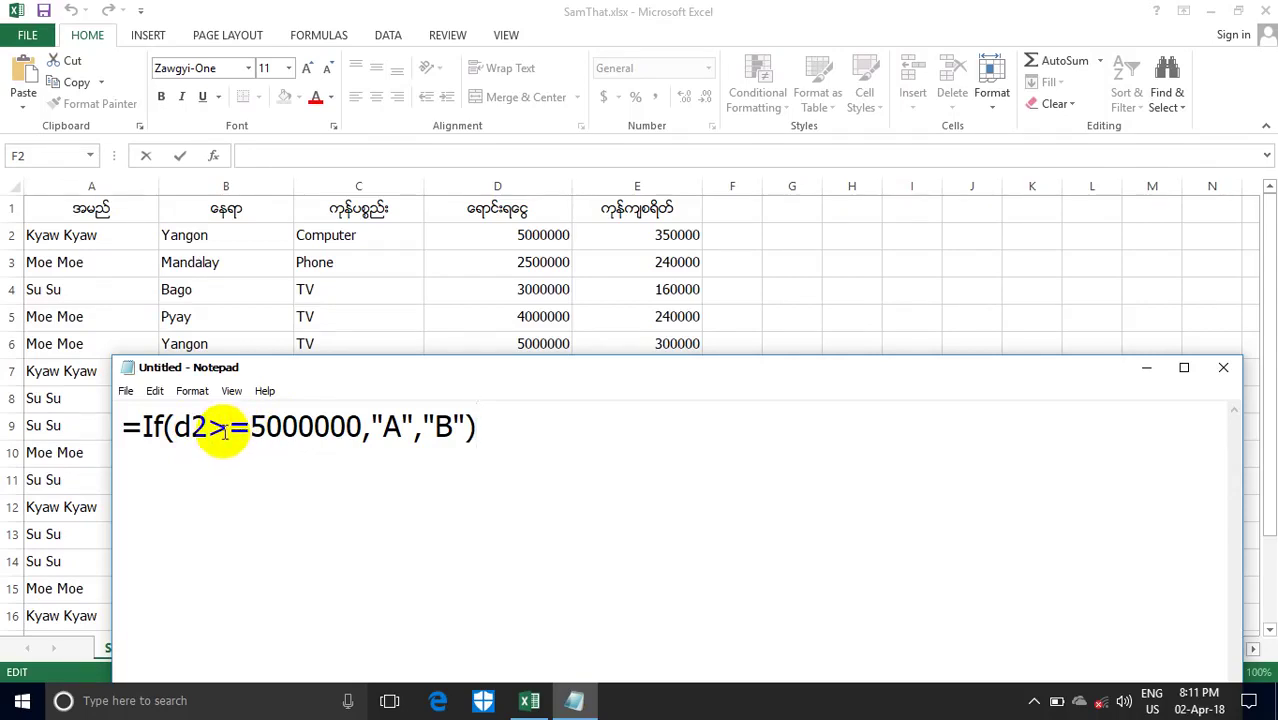
Highlight the "A" and "B" results and d2 again, then select the whole formula.
{"action": "left_click_drag", "start_coordinate": [381, 440], "coordinate": [398, 450]}
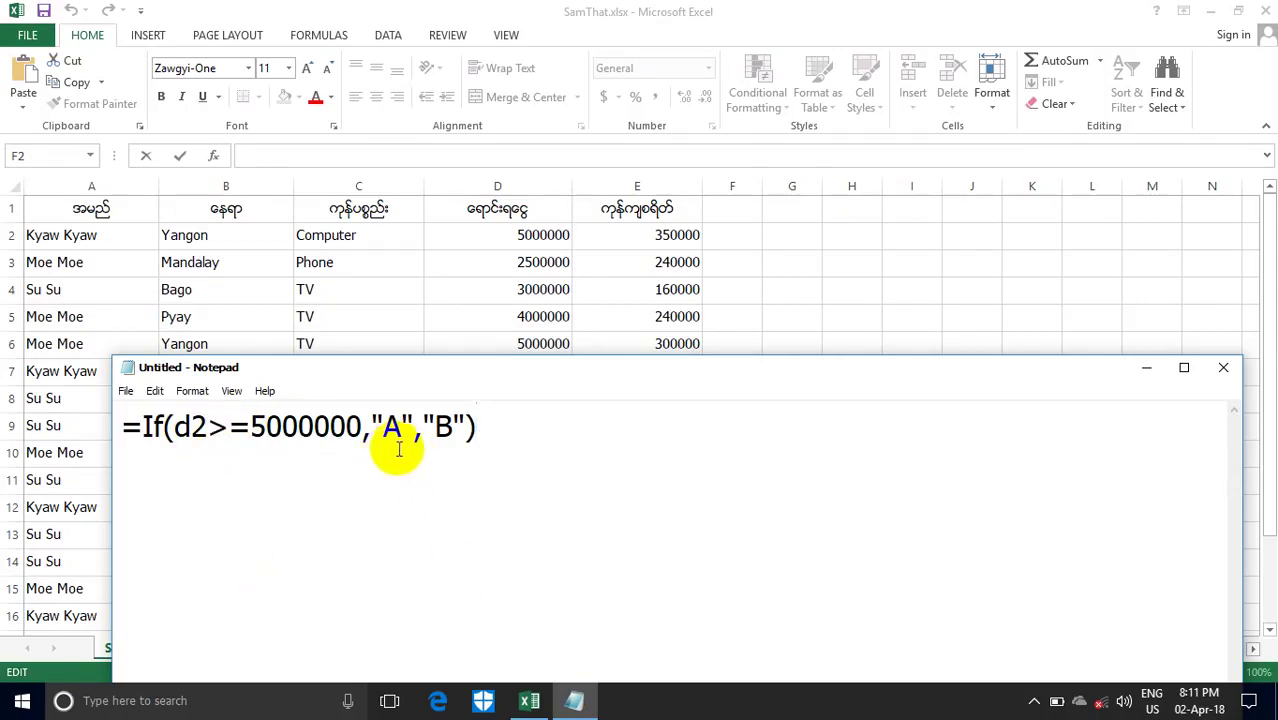
{"action": "key", "text": "End"}
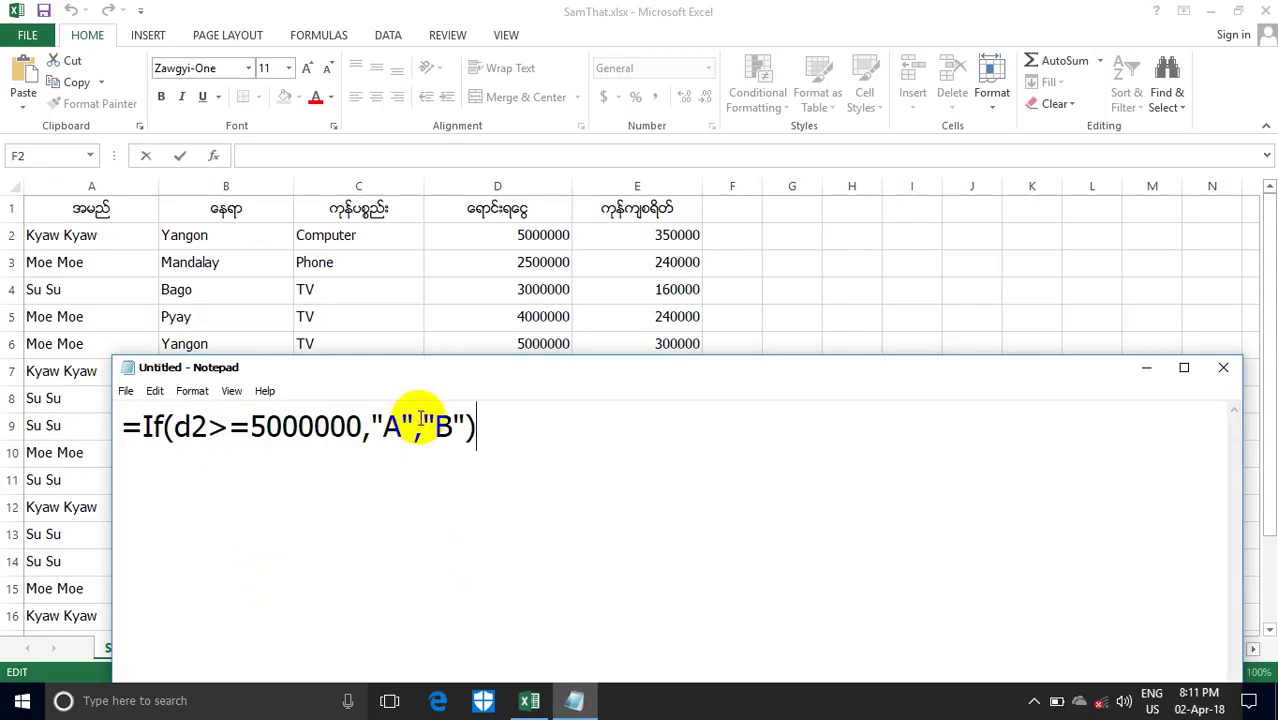
{"action": "double_click", "coordinate": [447, 427]}
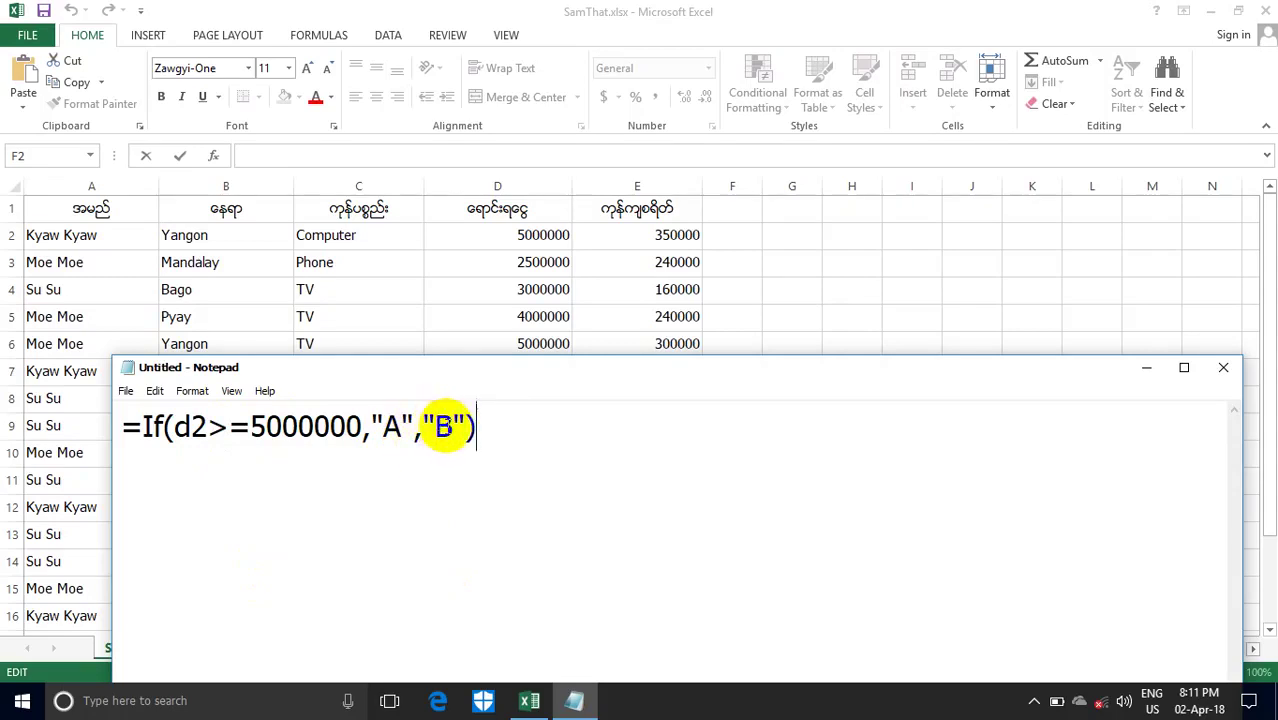
{"action": "key", "text": "End"}
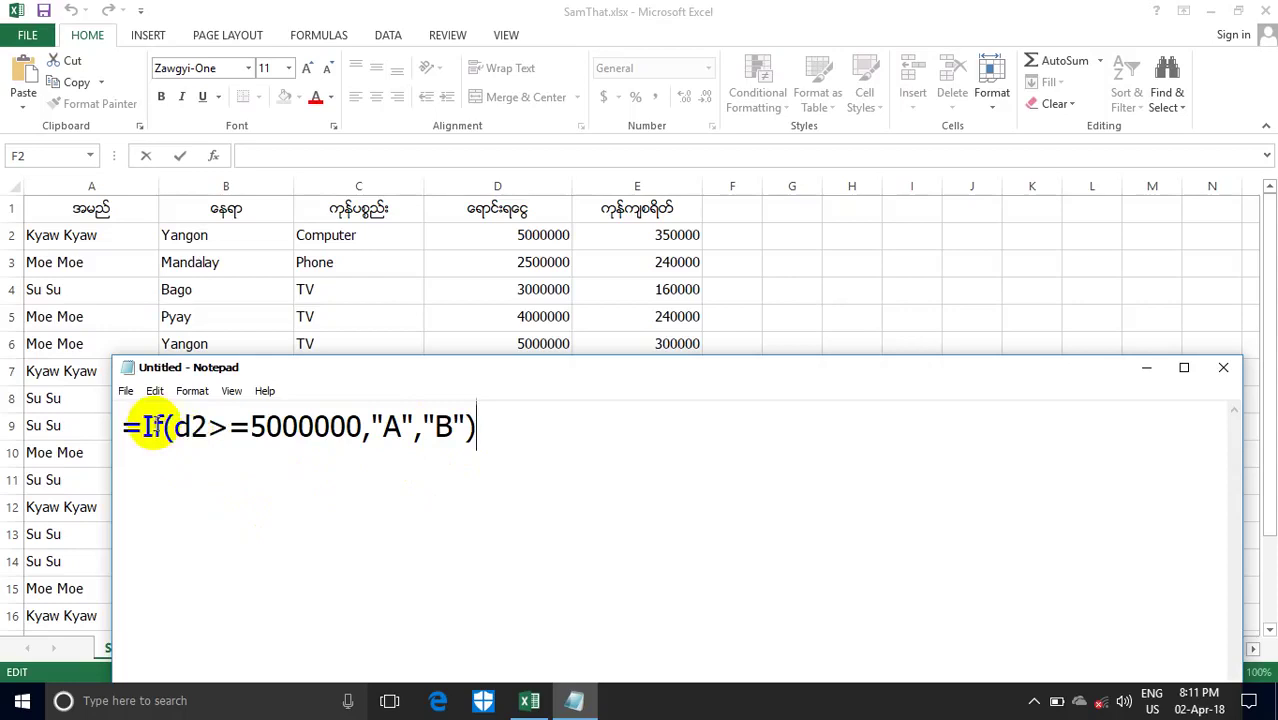
{"action": "double_click", "coordinate": [190, 427]}
{"action": "left_click", "coordinate": [262, 427]}
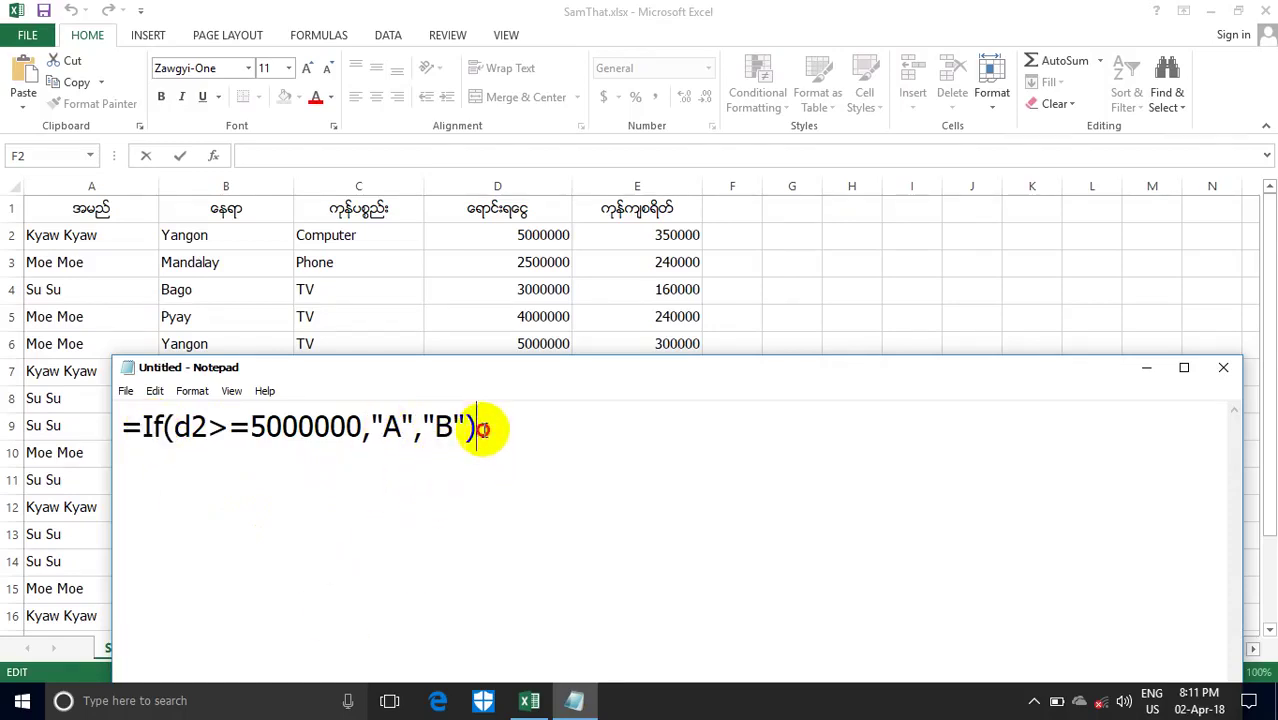
{"action": "mouse_move", "coordinate": [478, 428]}
{"action": "left_mouse_down"}
{"action": "mouse_move", "coordinate": [175, 430]}
{"action": "mouse_move", "coordinate": [122, 445]}
{"action": "left_mouse_up"}
Copy the formula from Notepad and enter =If(d2>=5000000,"A","B") in F2's formula bar.
{"action": "right_click", "coordinate": [170, 432]}
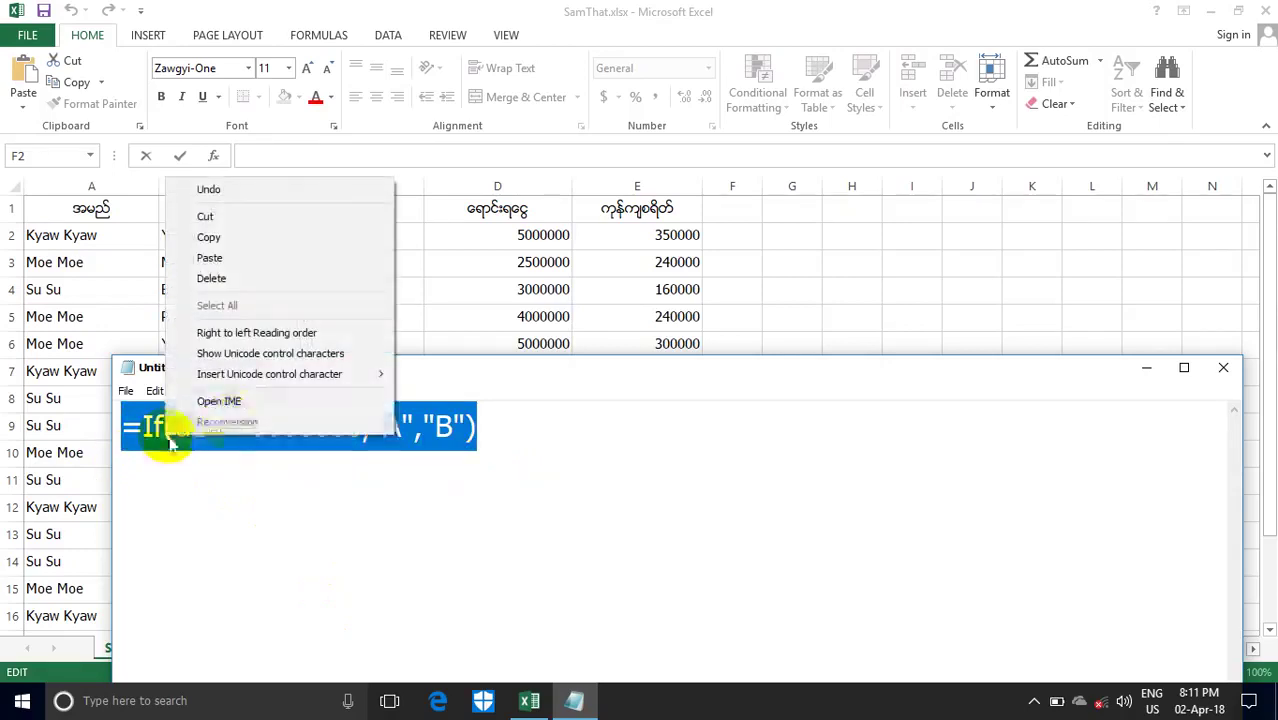
{"action": "left_click", "coordinate": [242, 238]}
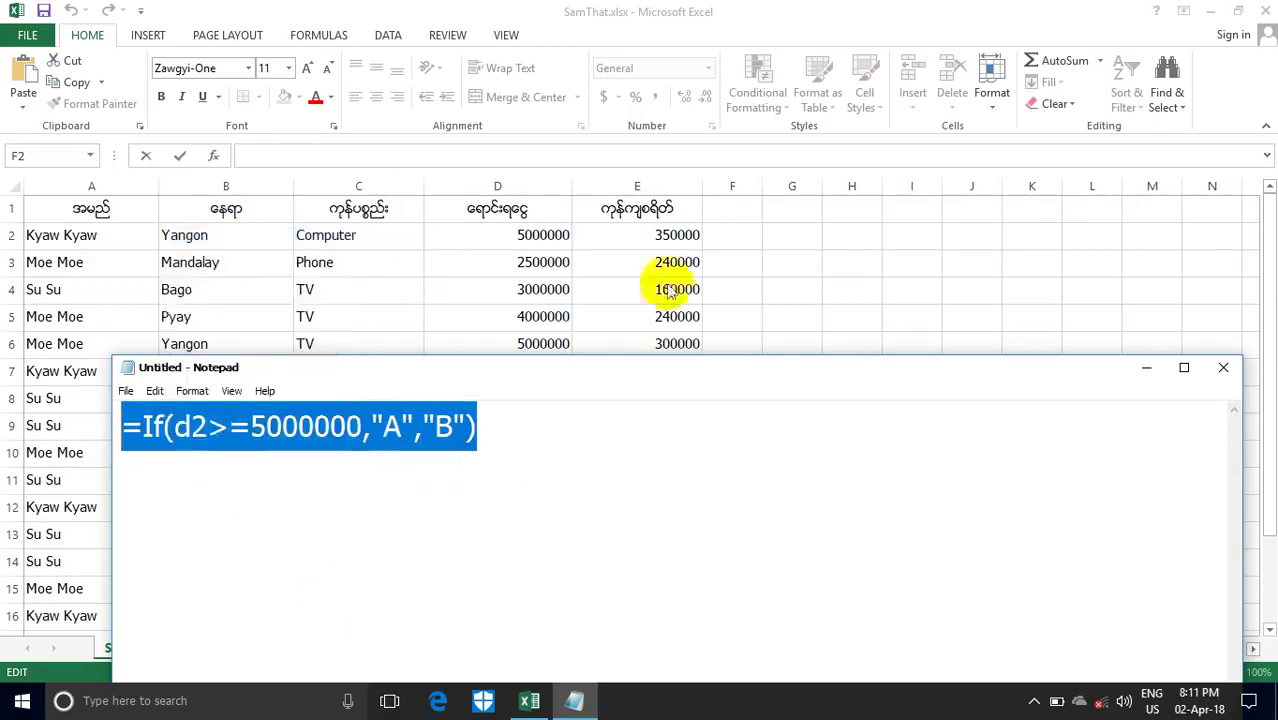
{"action": "left_click", "coordinate": [1141, 368]}
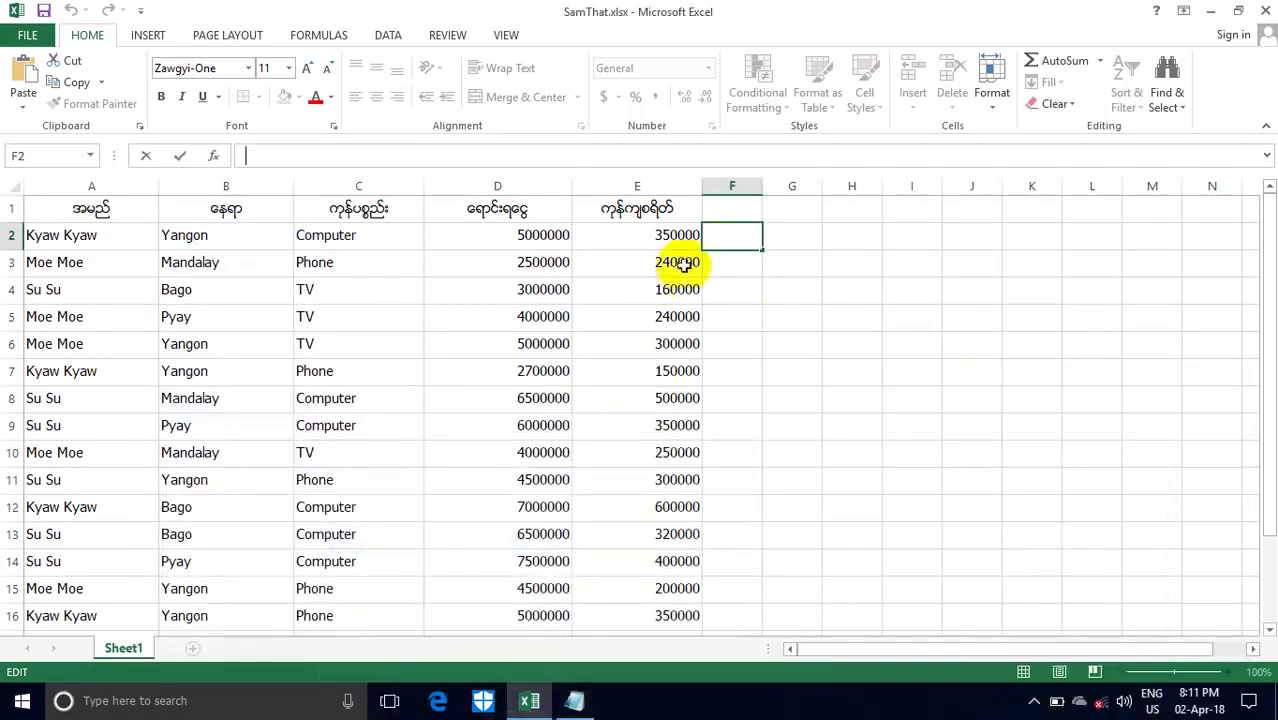
{"action": "left_click", "coordinate": [251, 157]}
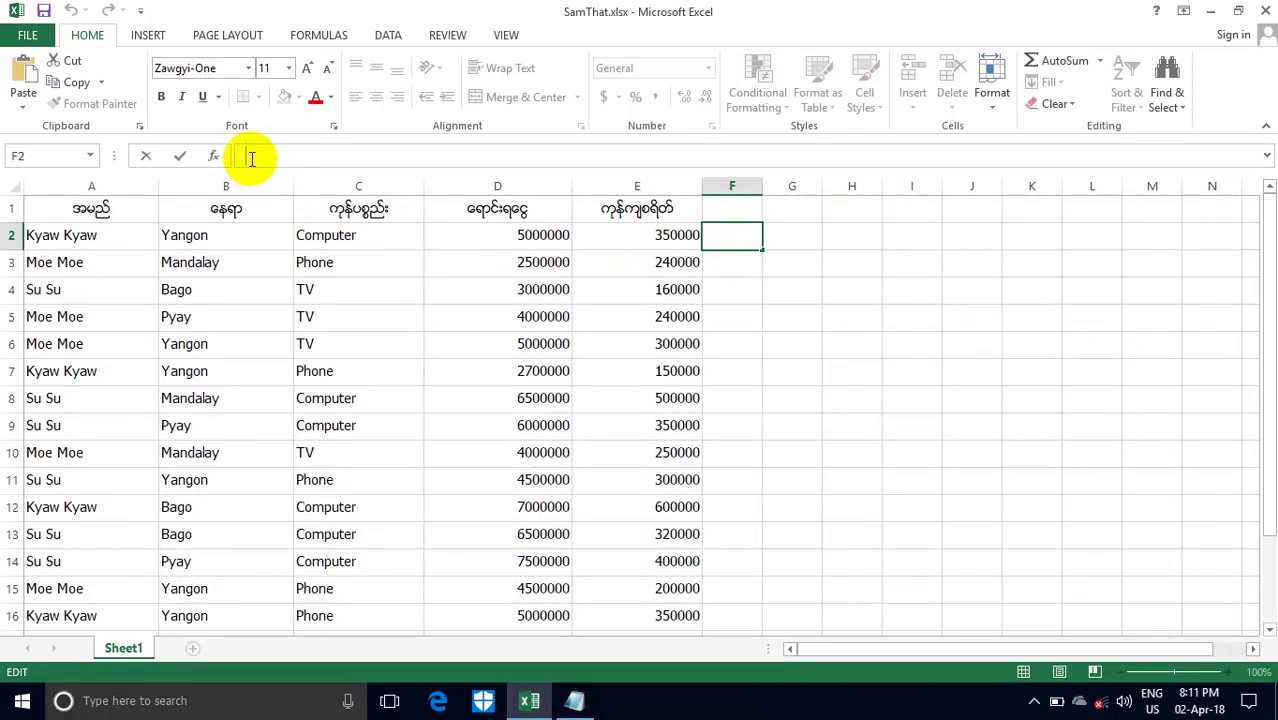
{"action": "right_click", "coordinate": [251, 157]}
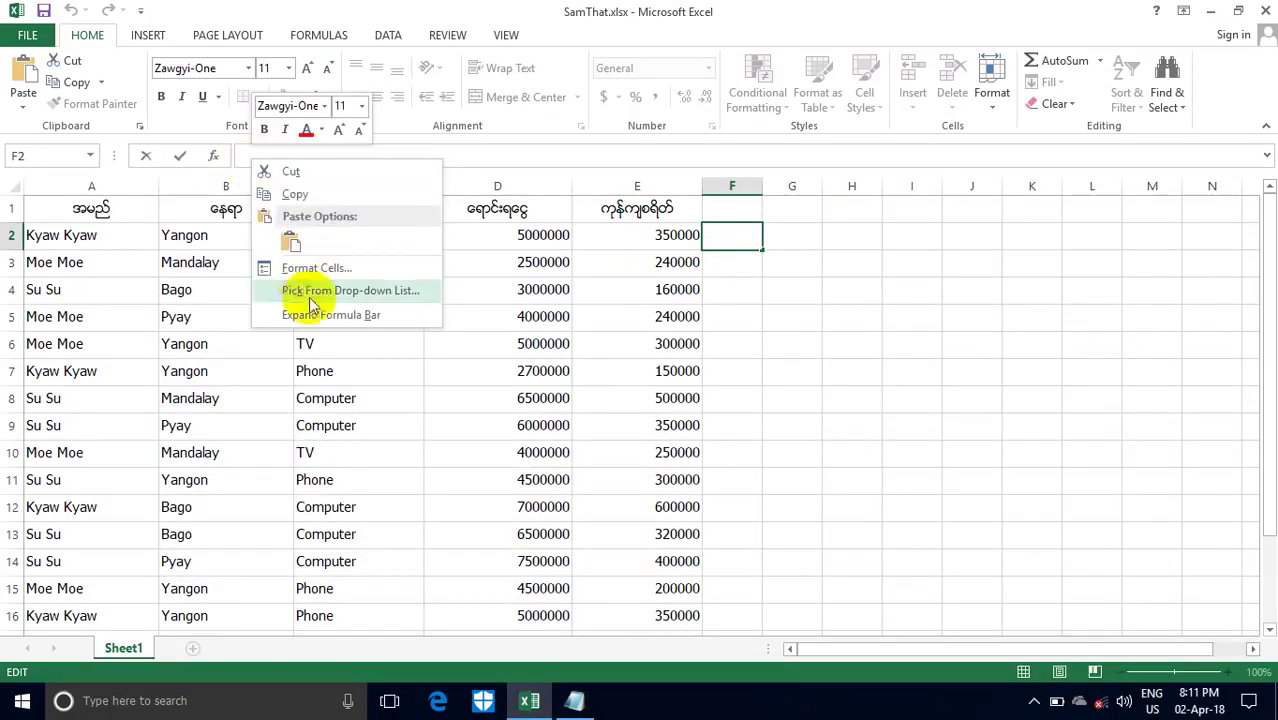
{"action": "left_click", "coordinate": [244, 154]}
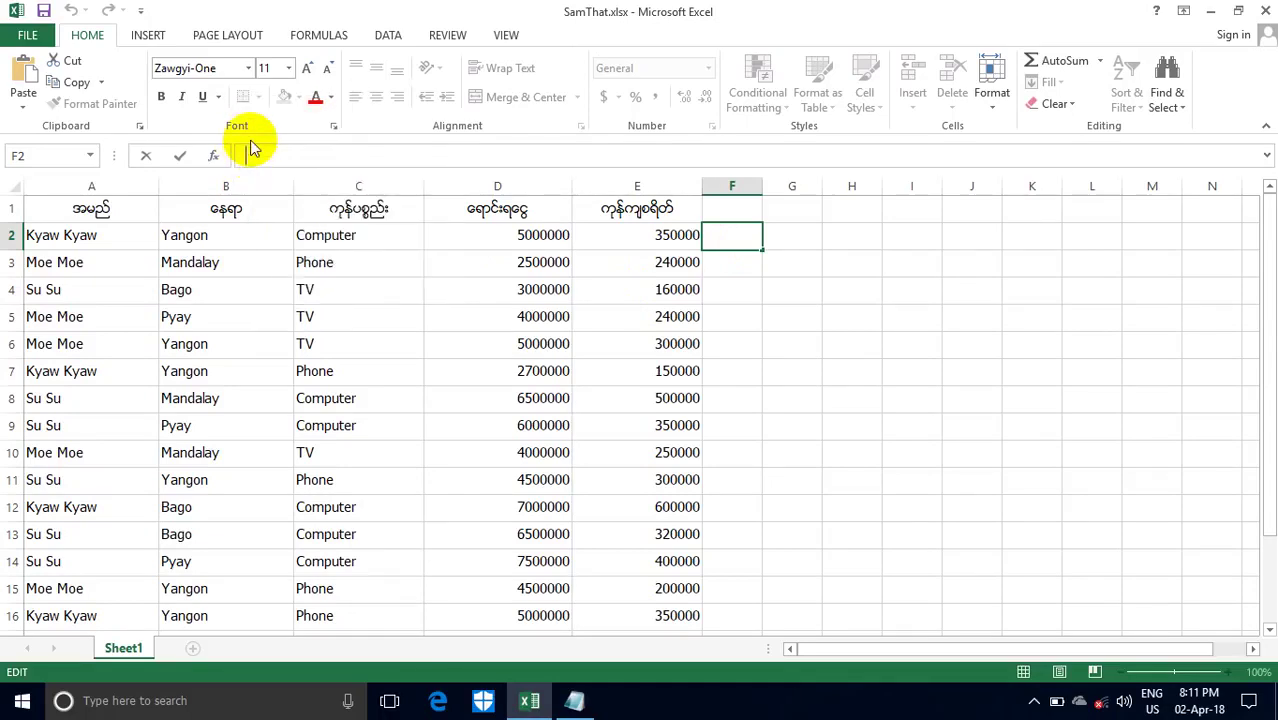
{"action": "type", "text": "=If(d2>=5000000,\"A\",\"B\")"}
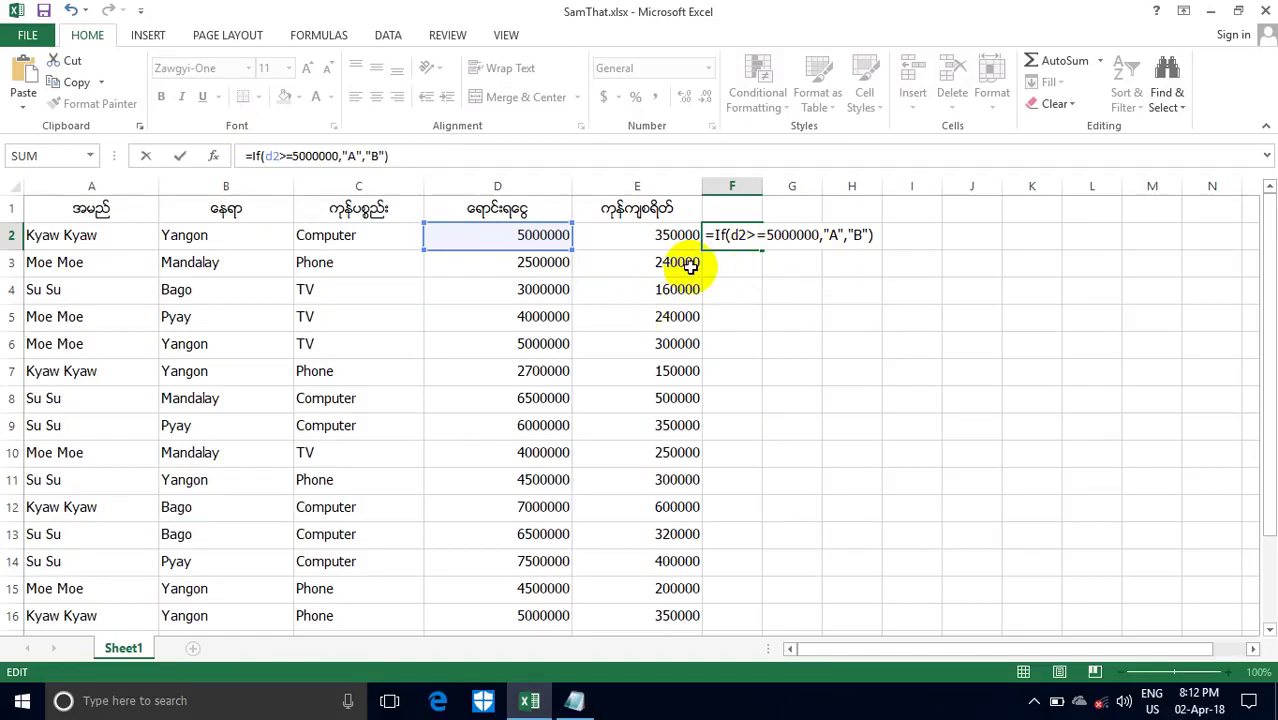
Confirm the F2 formula, which shows A, and fill it down to F16.
{"action": "key", "text": "Return"}
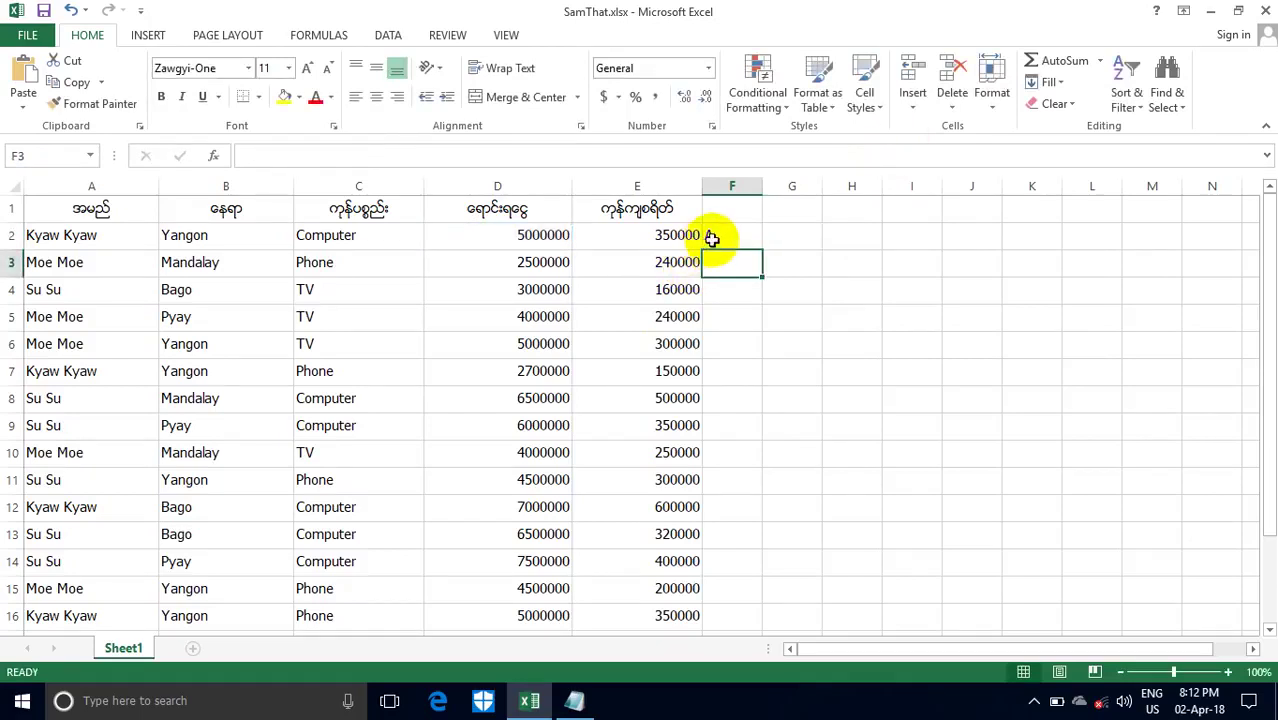
{"action": "left_click", "coordinate": [712, 238]}
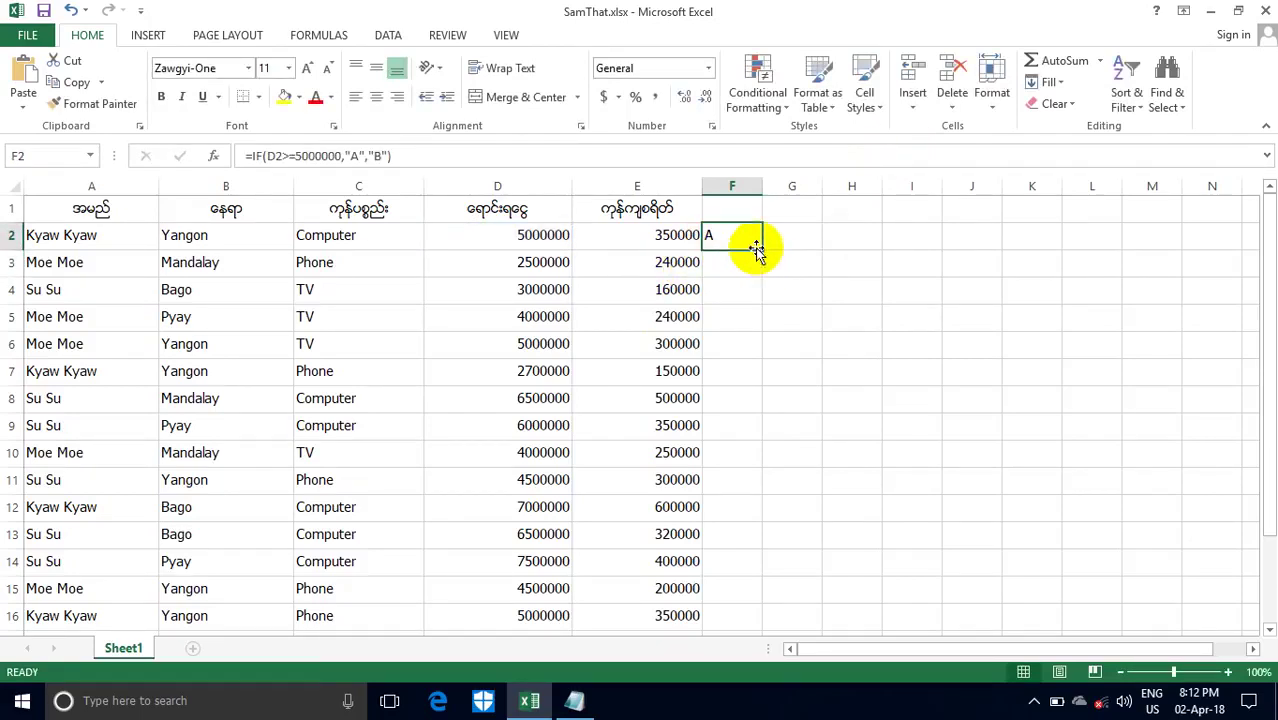
{"action": "mouse_move", "coordinate": [757, 254]}
{"action": "left_mouse_down"}
{"action": "mouse_move", "coordinate": [774, 615]}
{"action": "mouse_move", "coordinate": [770, 545]}
{"action": "left_mouse_up"}
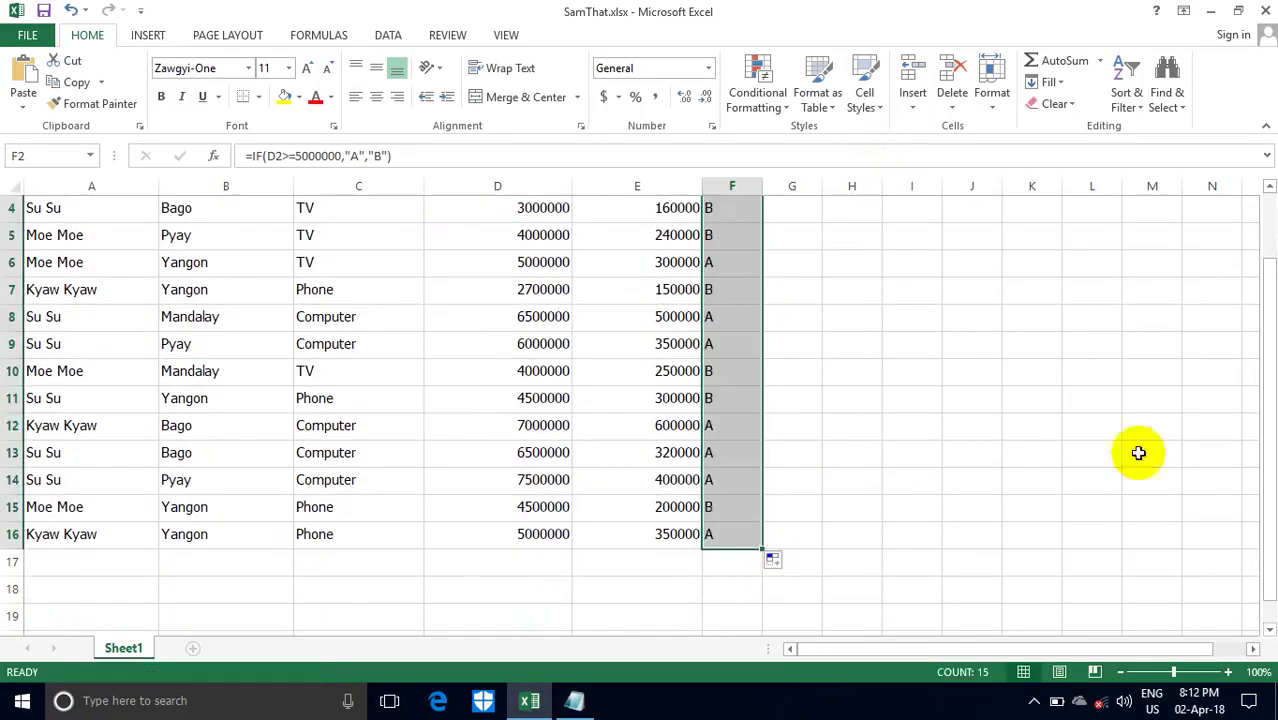
{"action": "left_click_drag", "start_coordinate": [1267, 484], "coordinate": [1267, 440]}
{"action": "left_click", "coordinate": [851, 370]}
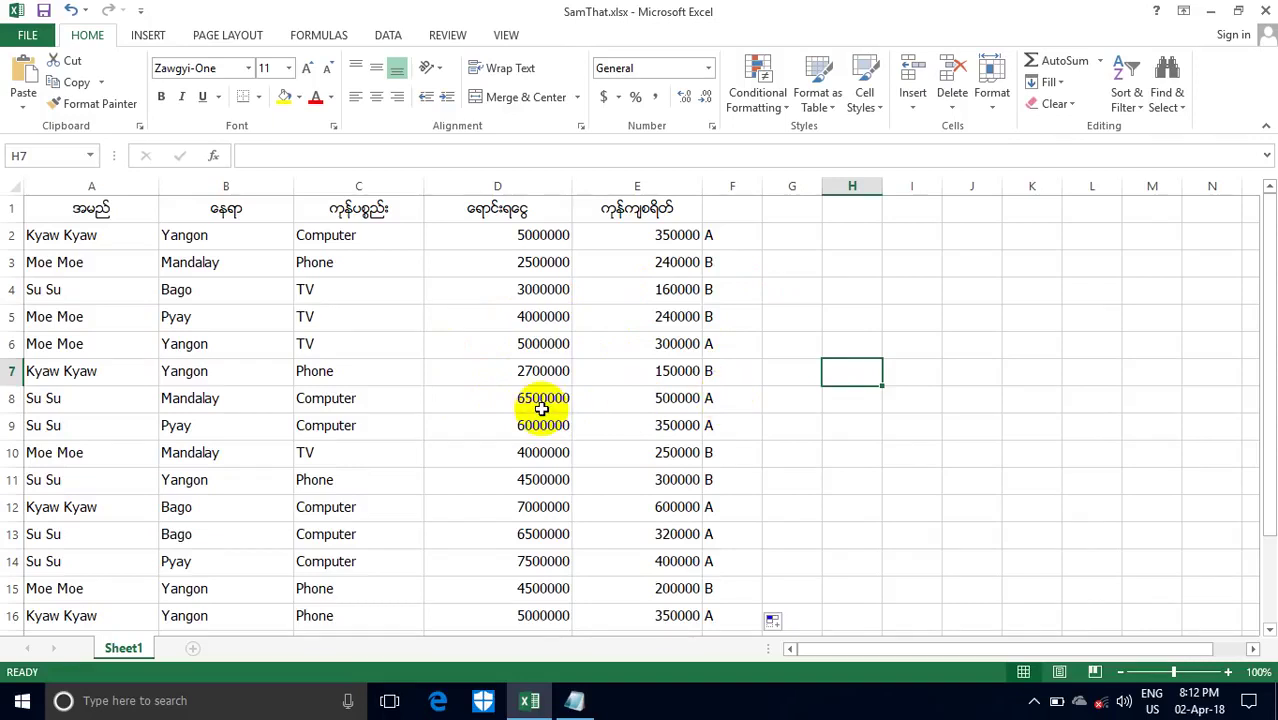
Select column F and delete all its A/B results.
{"action": "left_click", "coordinate": [722, 212]}
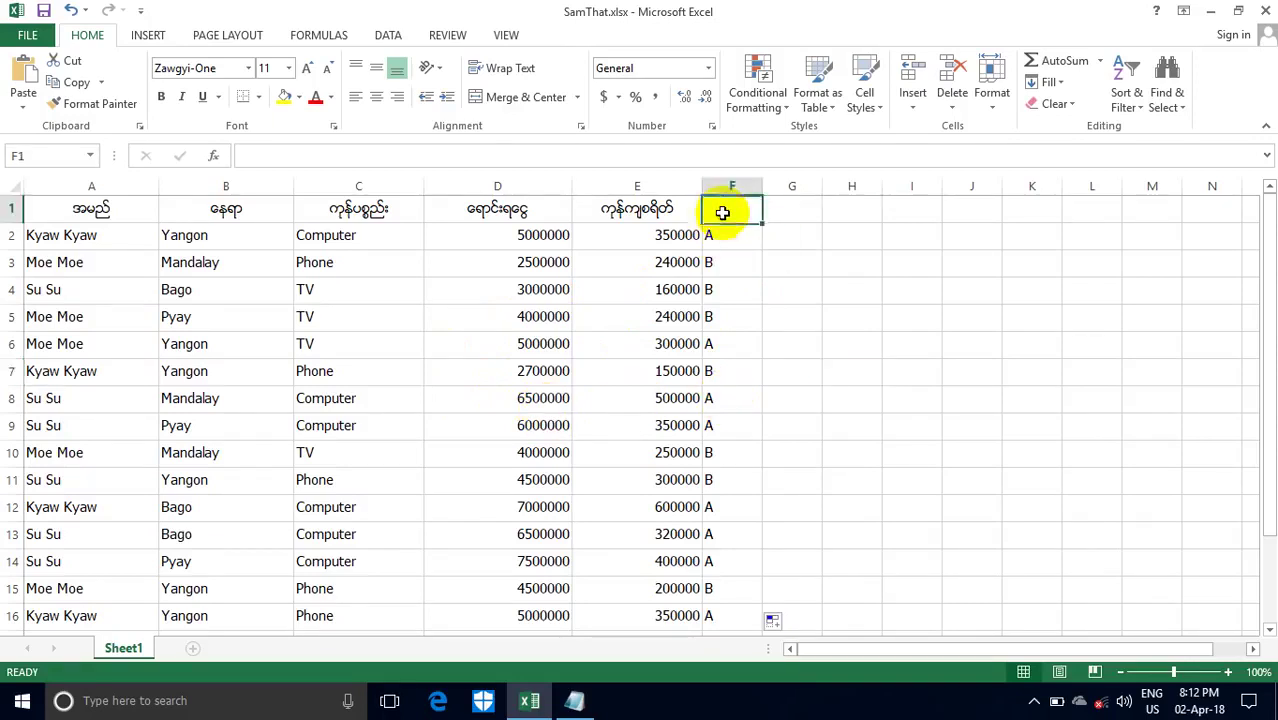
{"action": "left_click", "coordinate": [729, 186]}
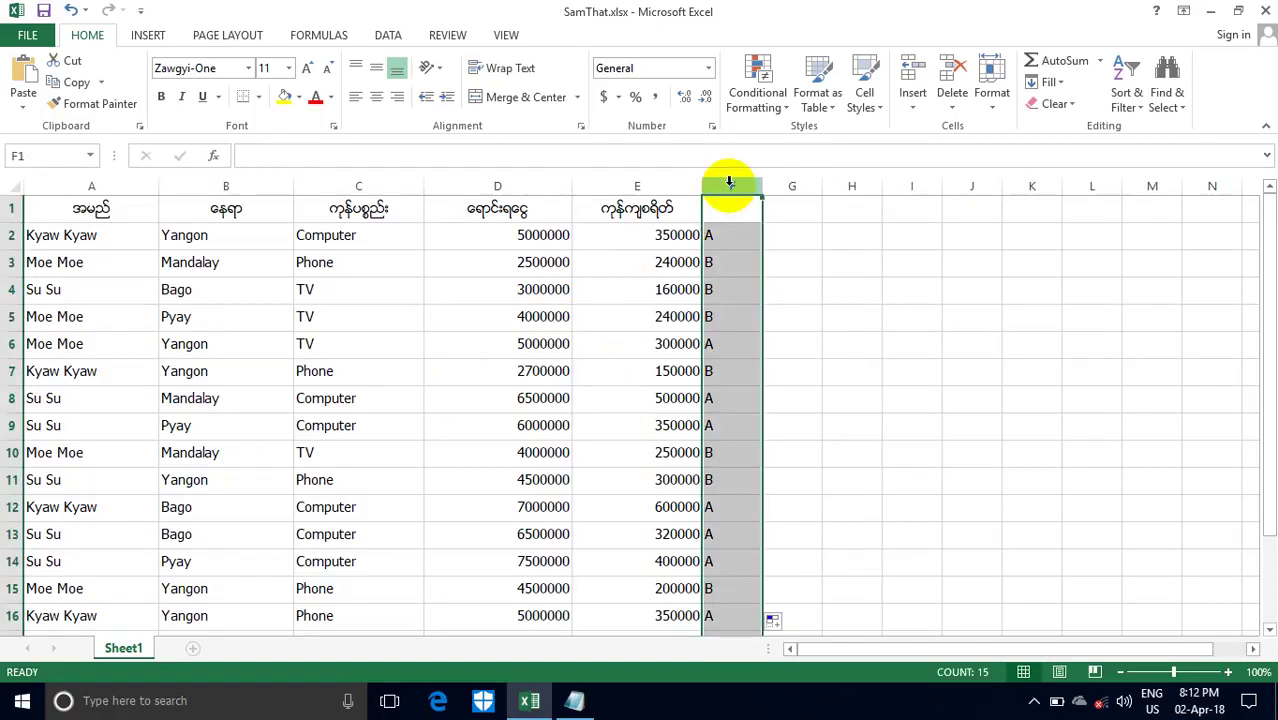
{"action": "key", "text": "Delete"}
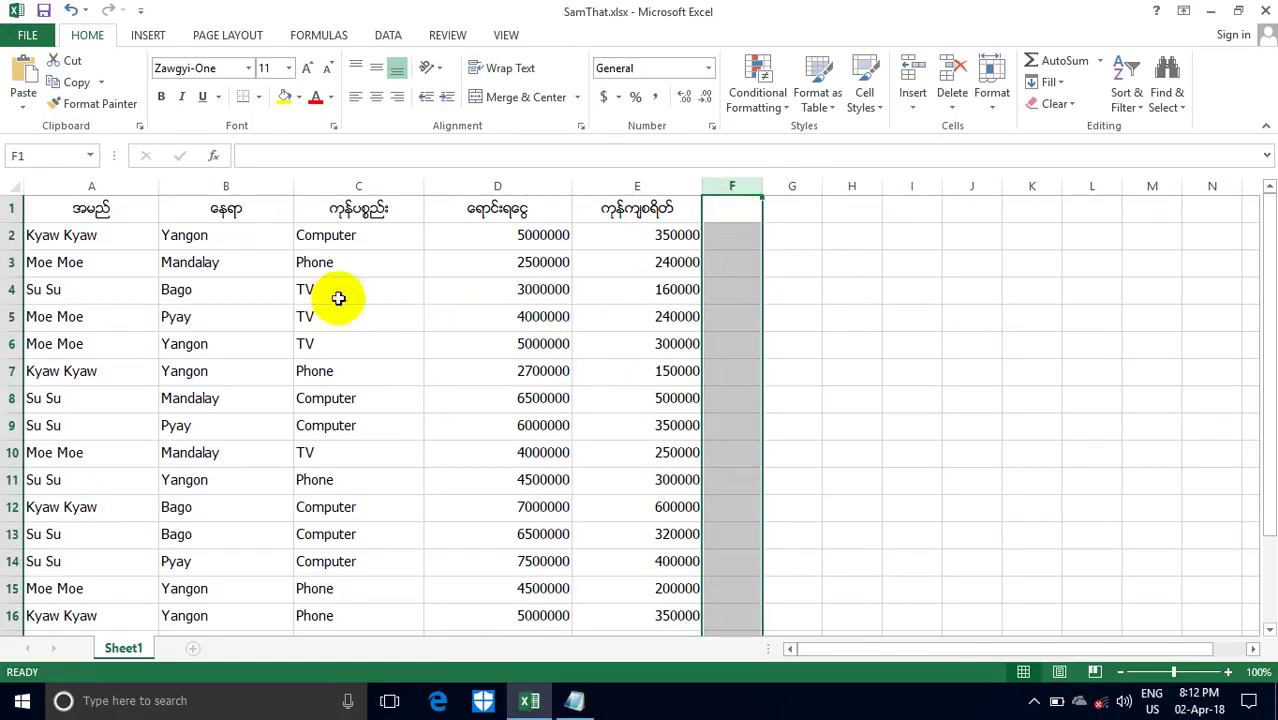
{"action": "left_click", "coordinate": [251, 238]}
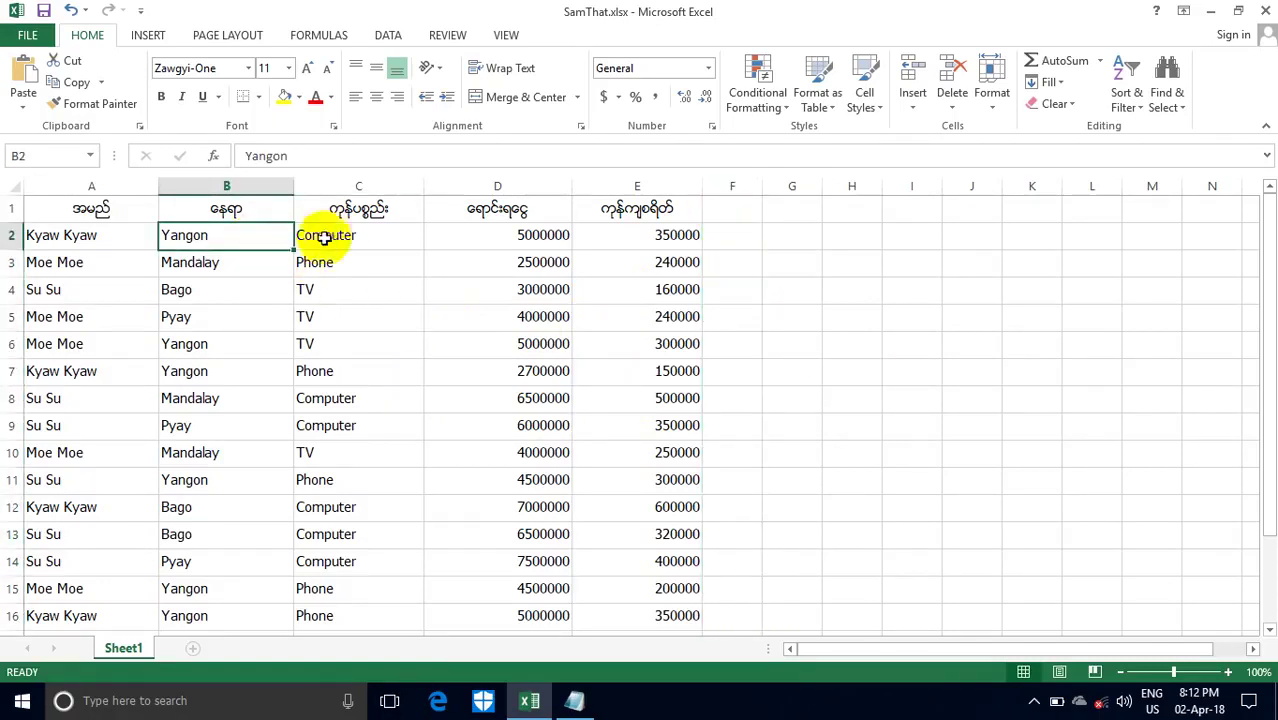
Bring the Notepad note back and cut the old IF formula out of it.
{"action": "left_click", "coordinate": [574, 700]}
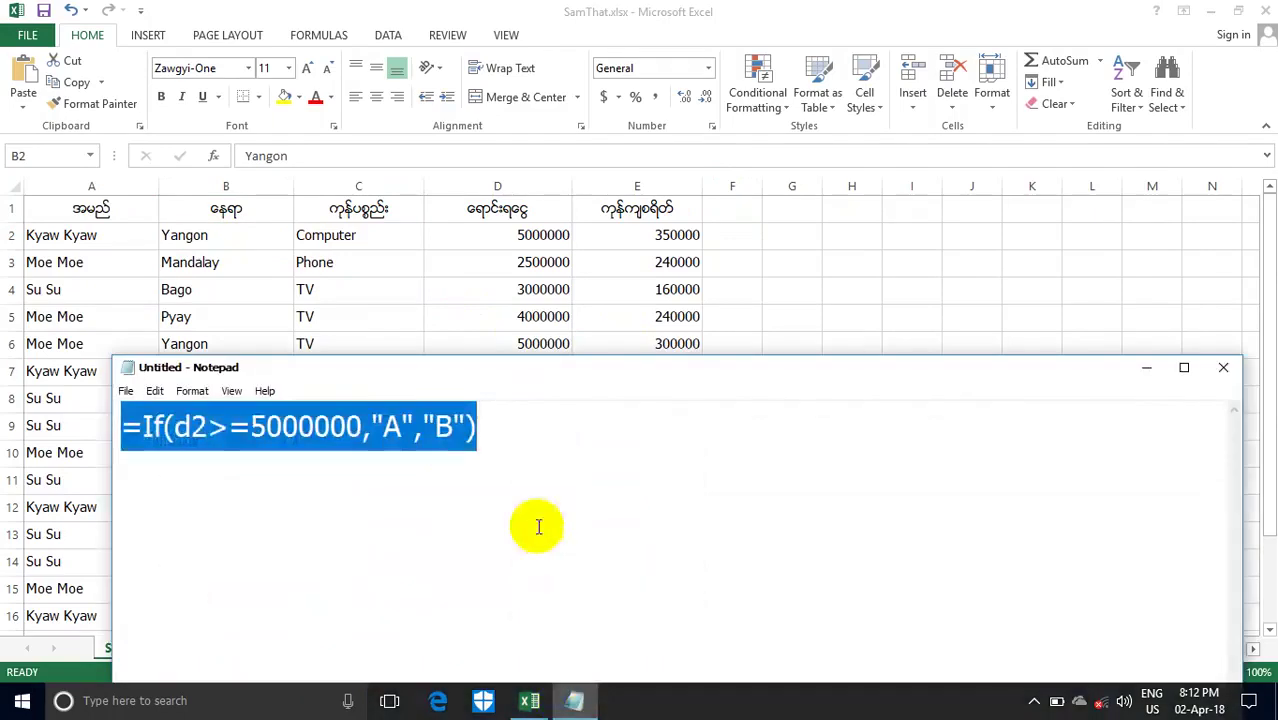
{"action": "key", "text": "ctrl+x"}
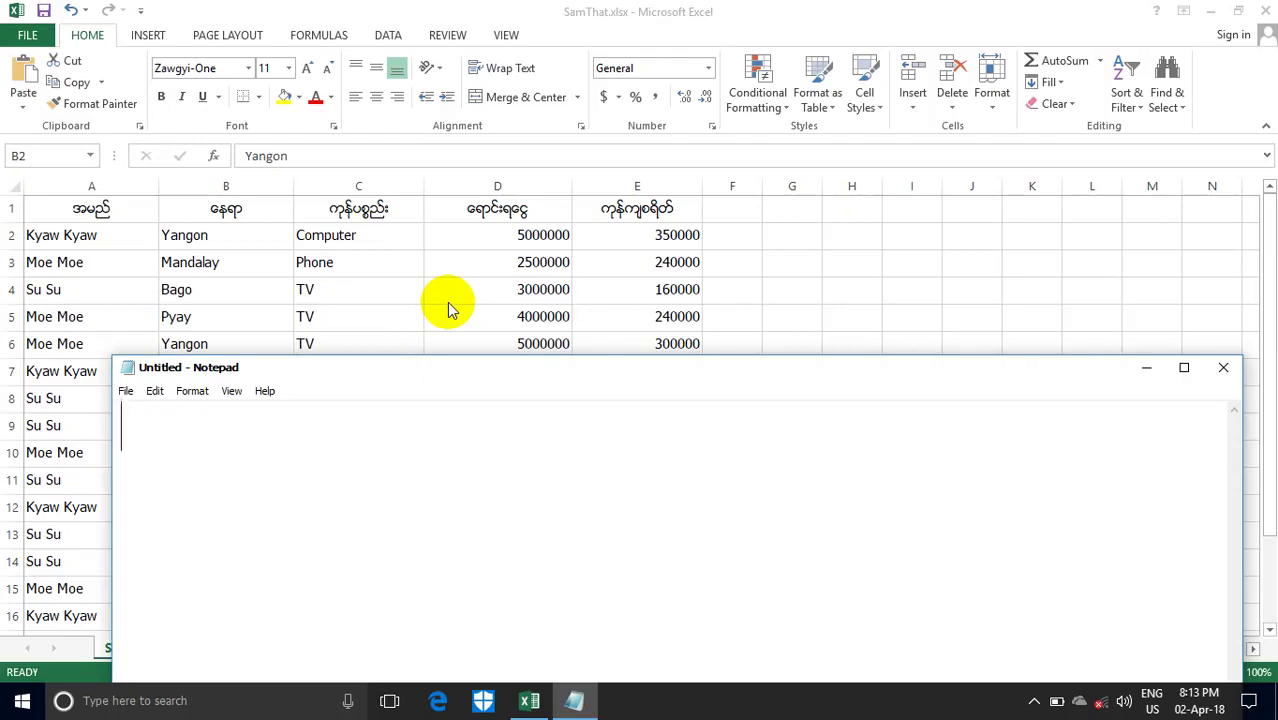
Type =if(B2="Yangon","A" in Notepad as the start of the city test.
{"action": "type", "text": "=if("}
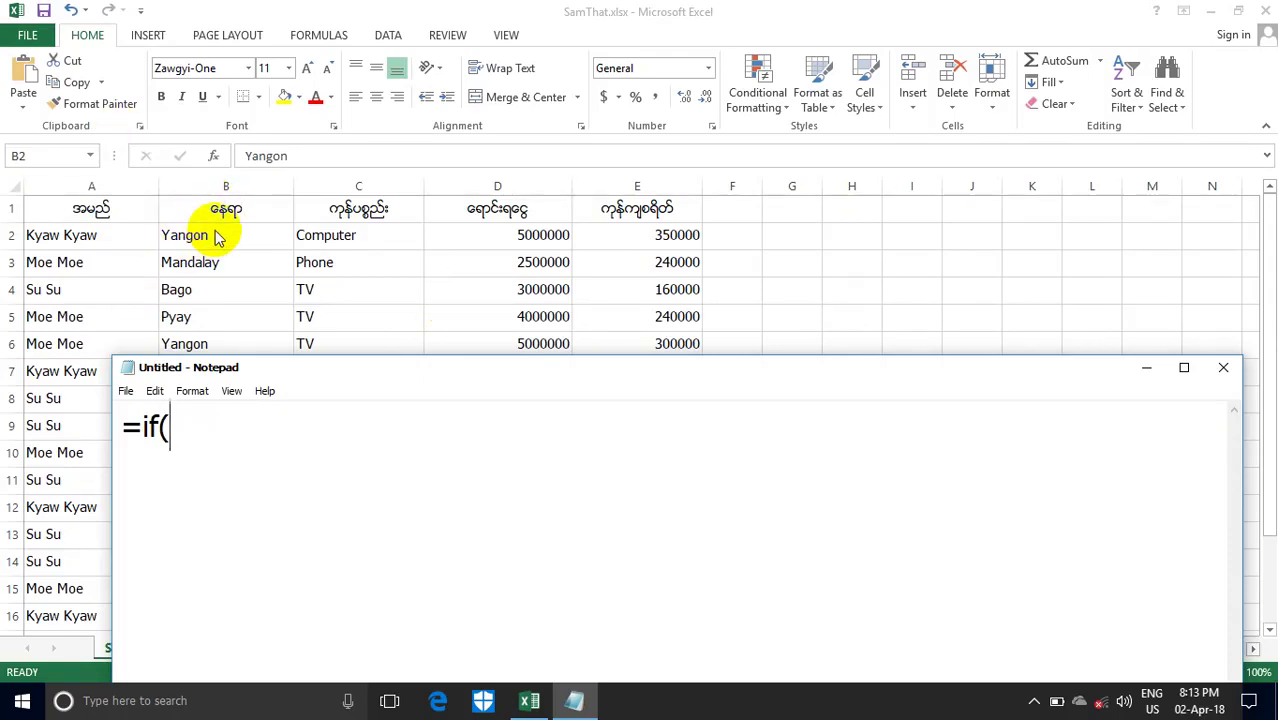
{"action": "type", "text": "B2"}
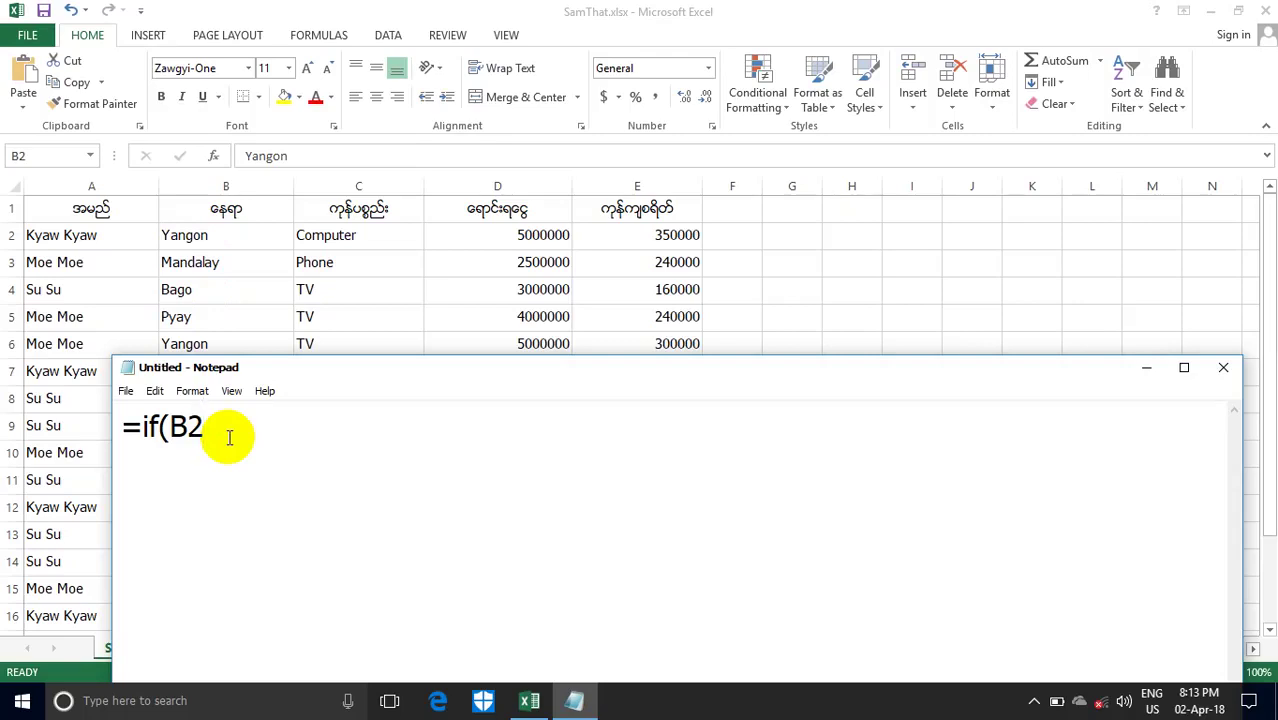
{"action": "type", "text": "="}
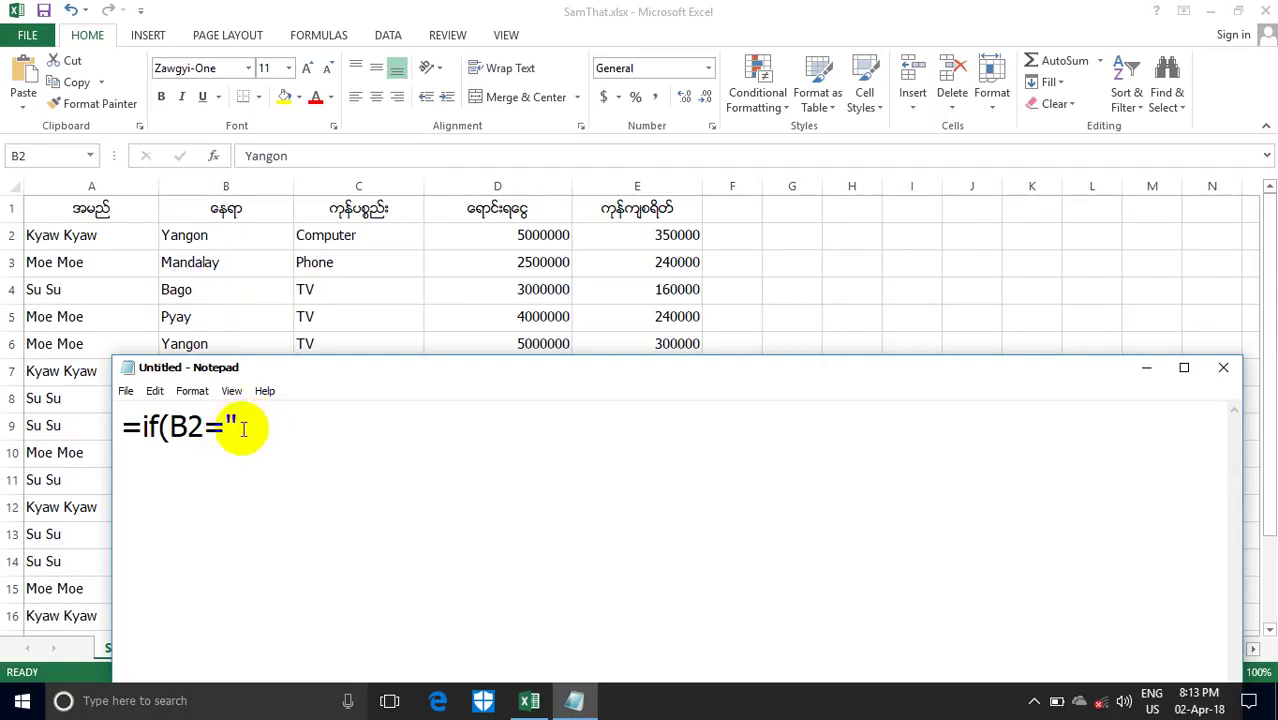
{"action": "type", "text": "Y"}
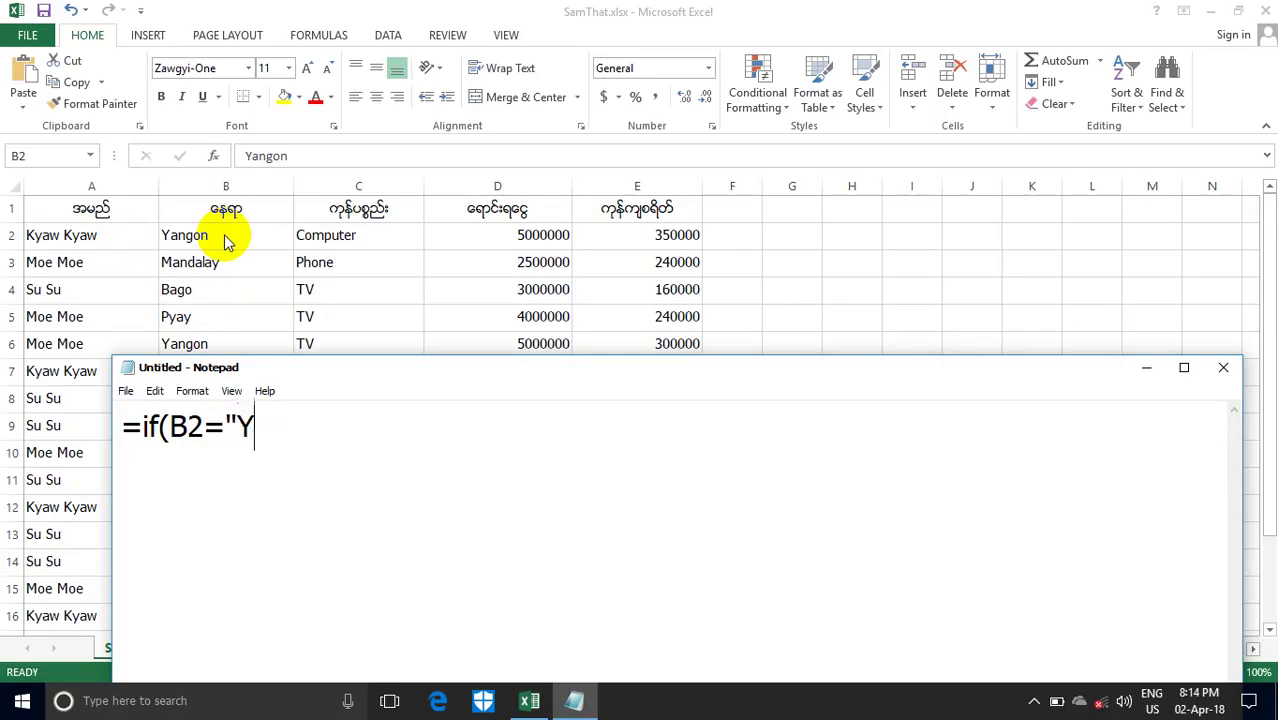
{"action": "type", "text": "angon"}
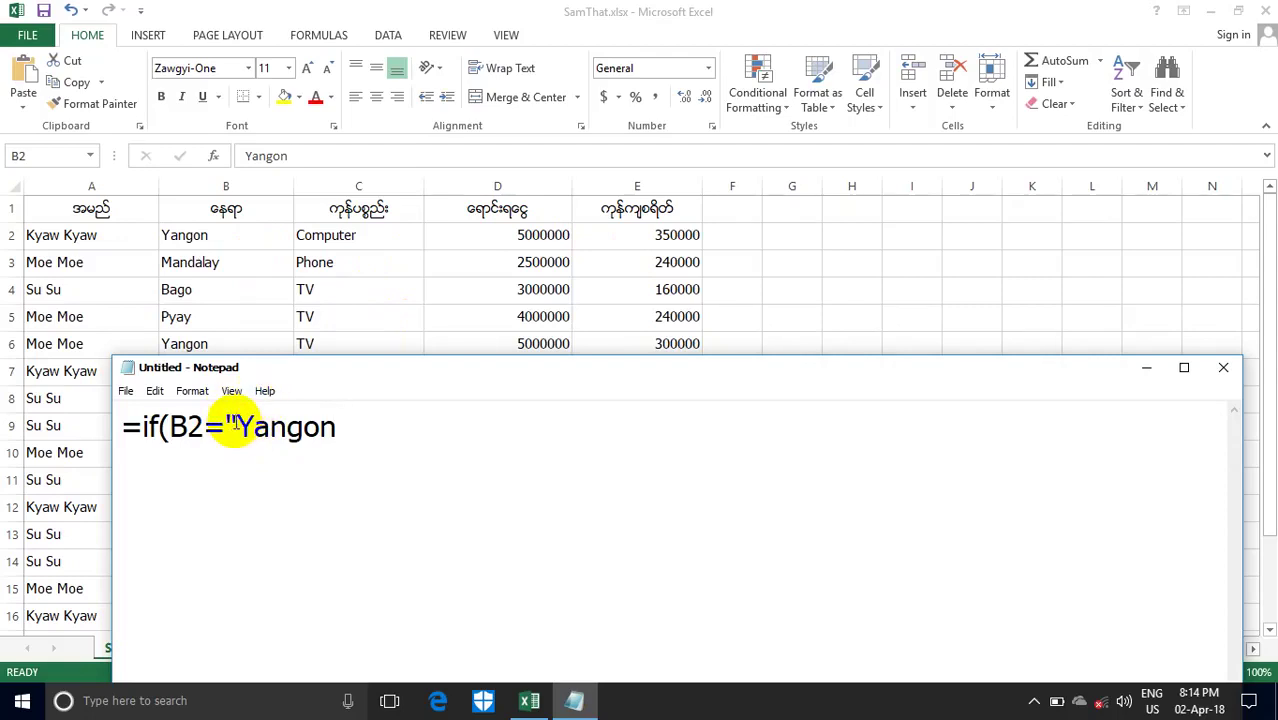
{"action": "left_click_drag", "start_coordinate": [235, 425], "coordinate": [265, 422]}
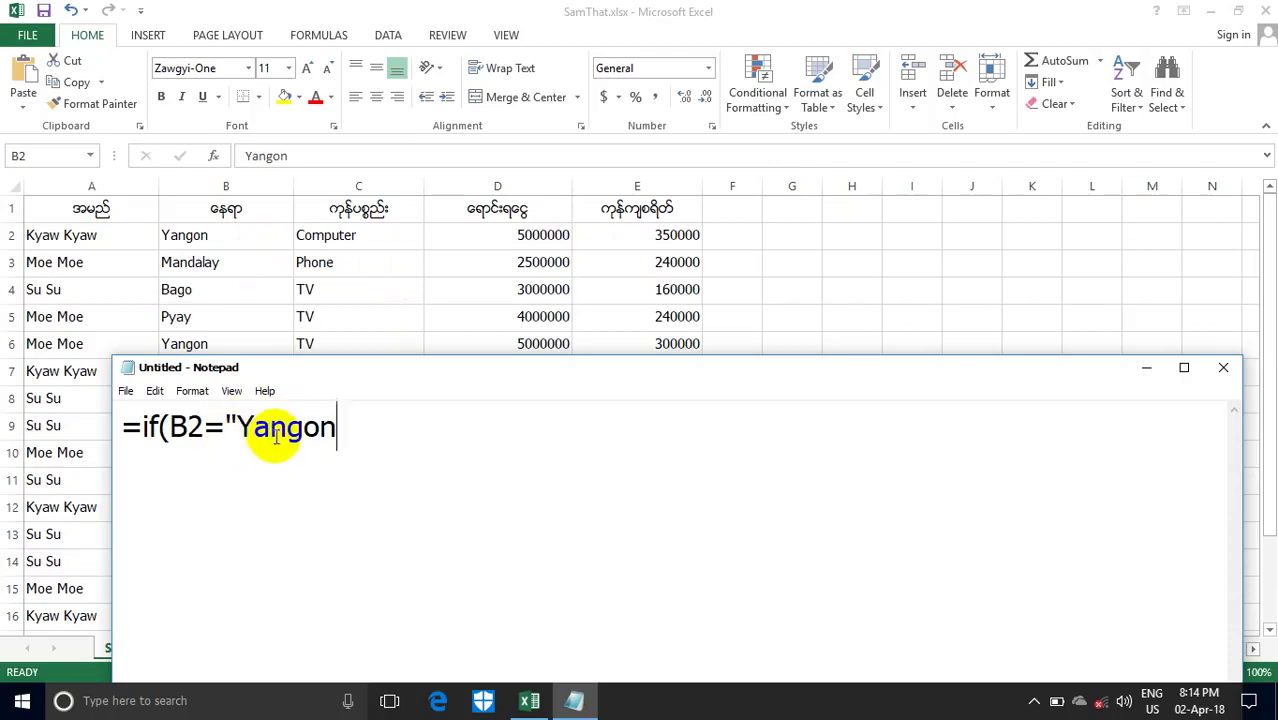
{"action": "type", "text": "\""}
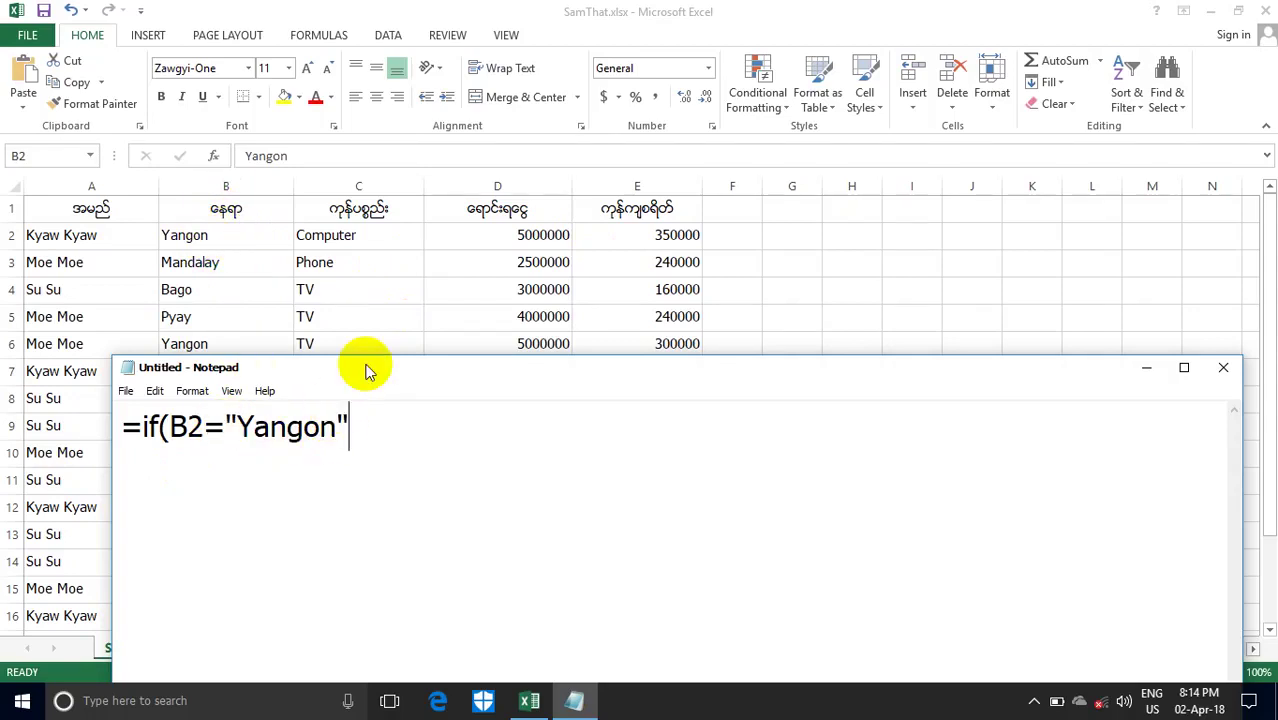
{"action": "type", "text": ","}
{"action": "type", "text": "\"A"}
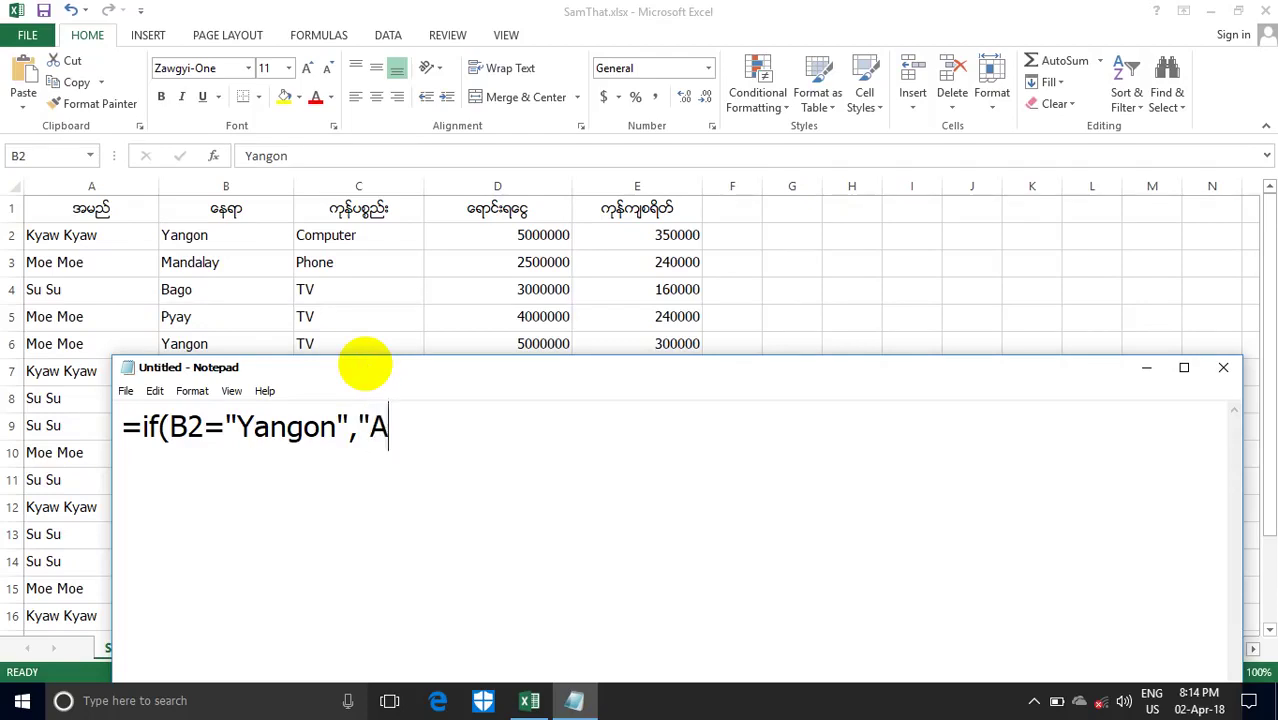
{"action": "type", "text": "\""}
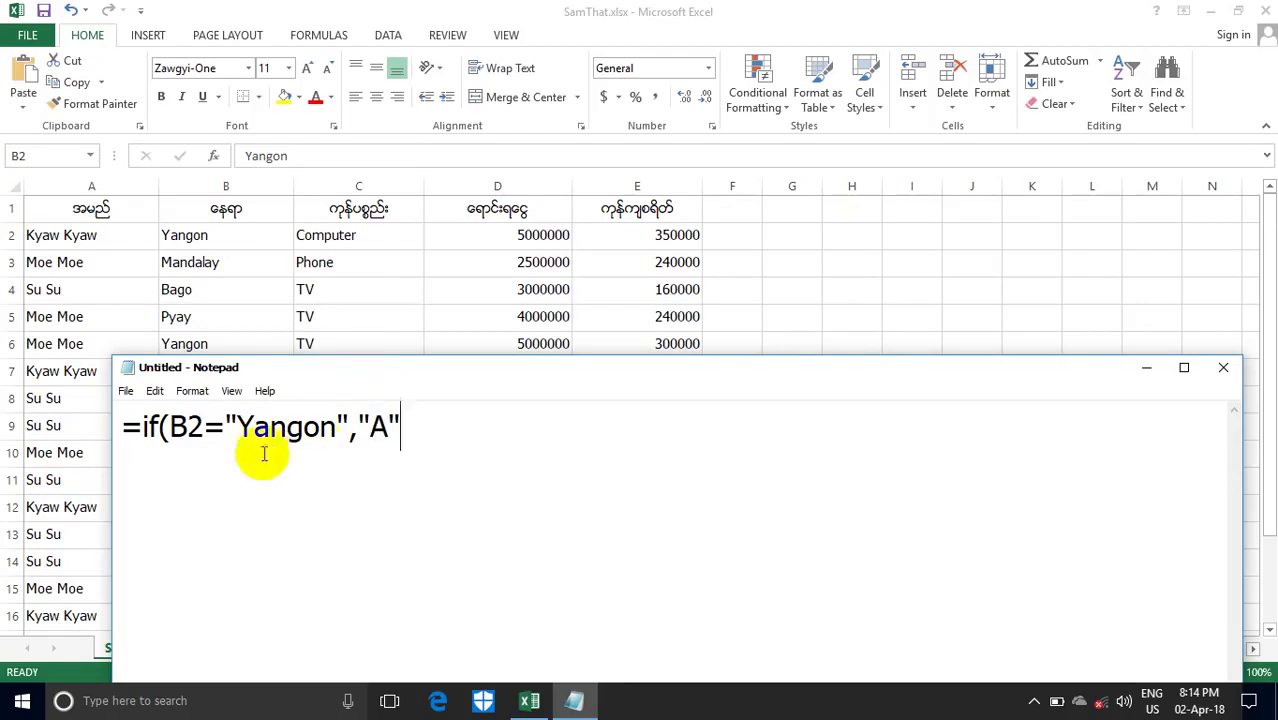
Add an empty "" result and closing parenthesis, then select =if(B2="Yangon","A","").
{"action": "left_click_drag", "start_coordinate": [236, 428], "coordinate": [260, 430]}
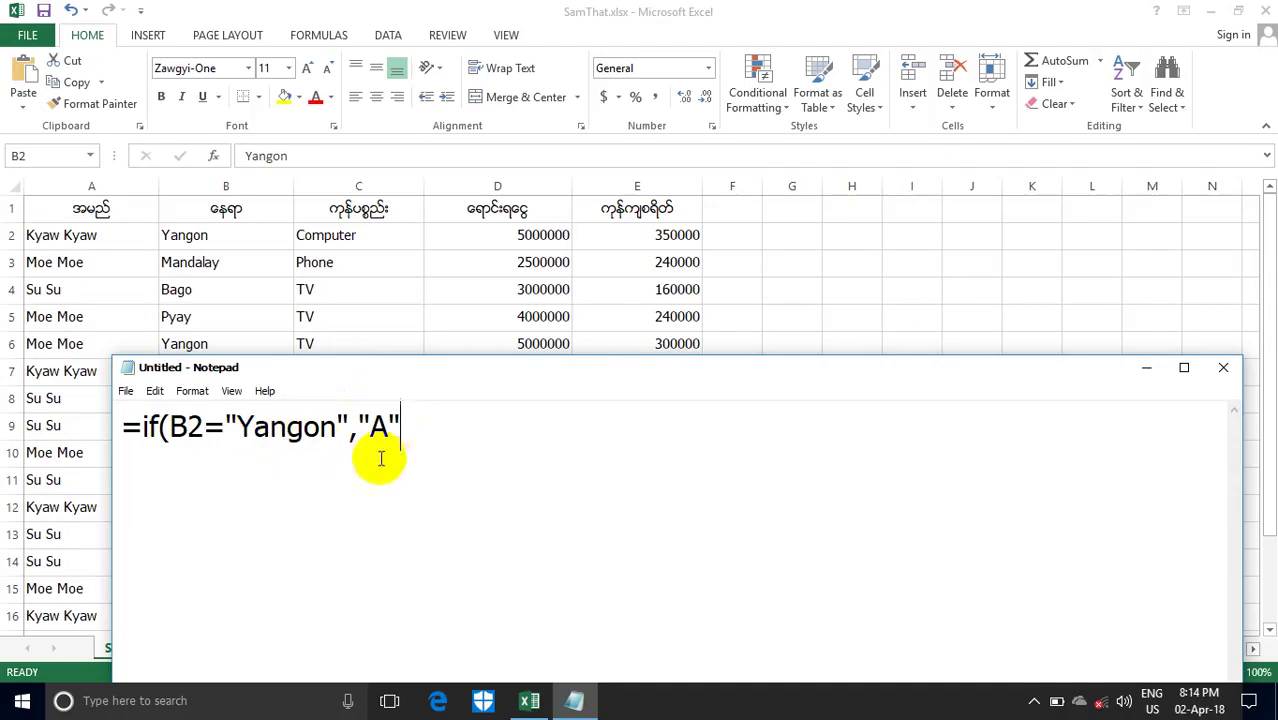
{"action": "left_click", "coordinate": [410, 440]}
{"action": "type", "text": ","}
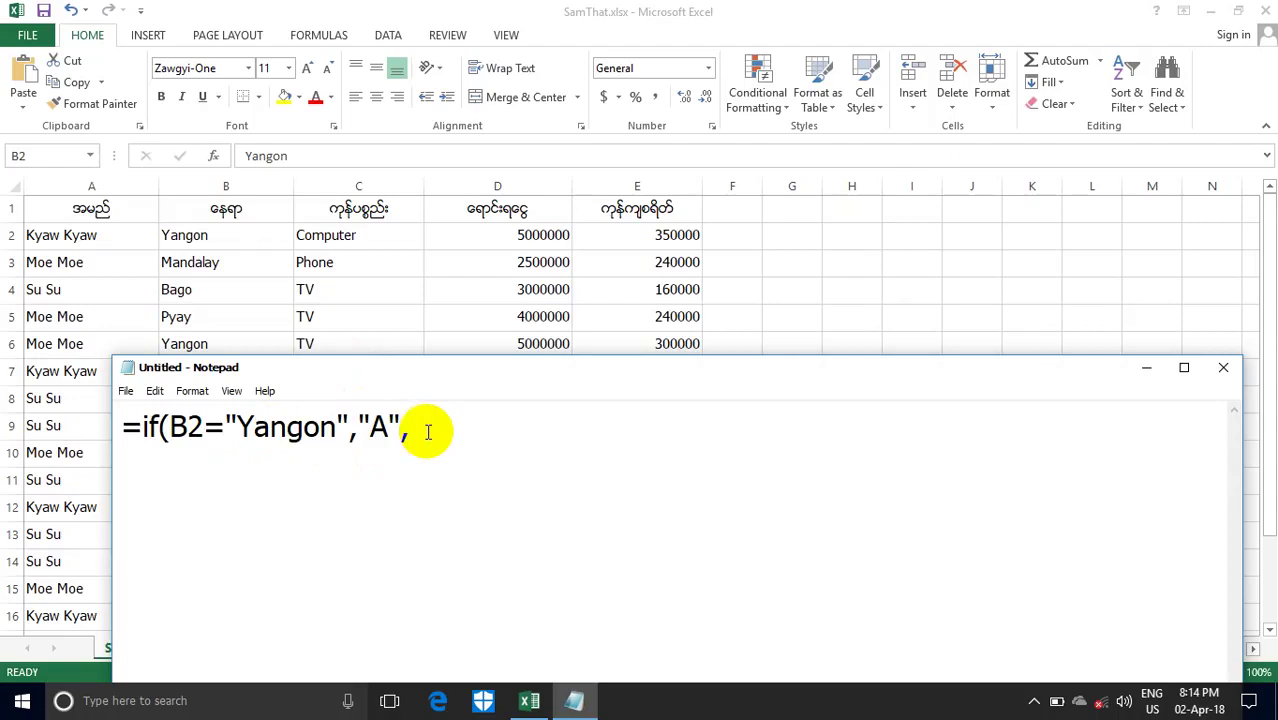
{"action": "type", "text": "\""}
{"action": "type", "text": "d\""}
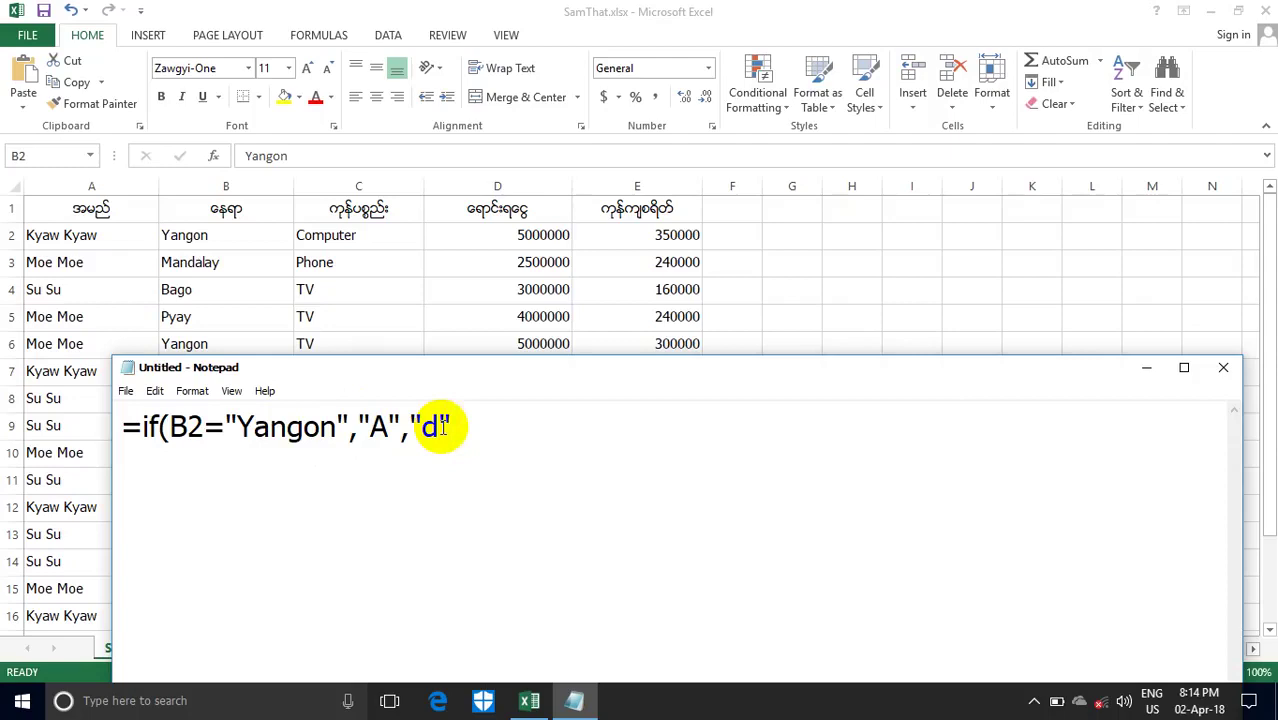
{"action": "left_click", "coordinate": [439, 427]}
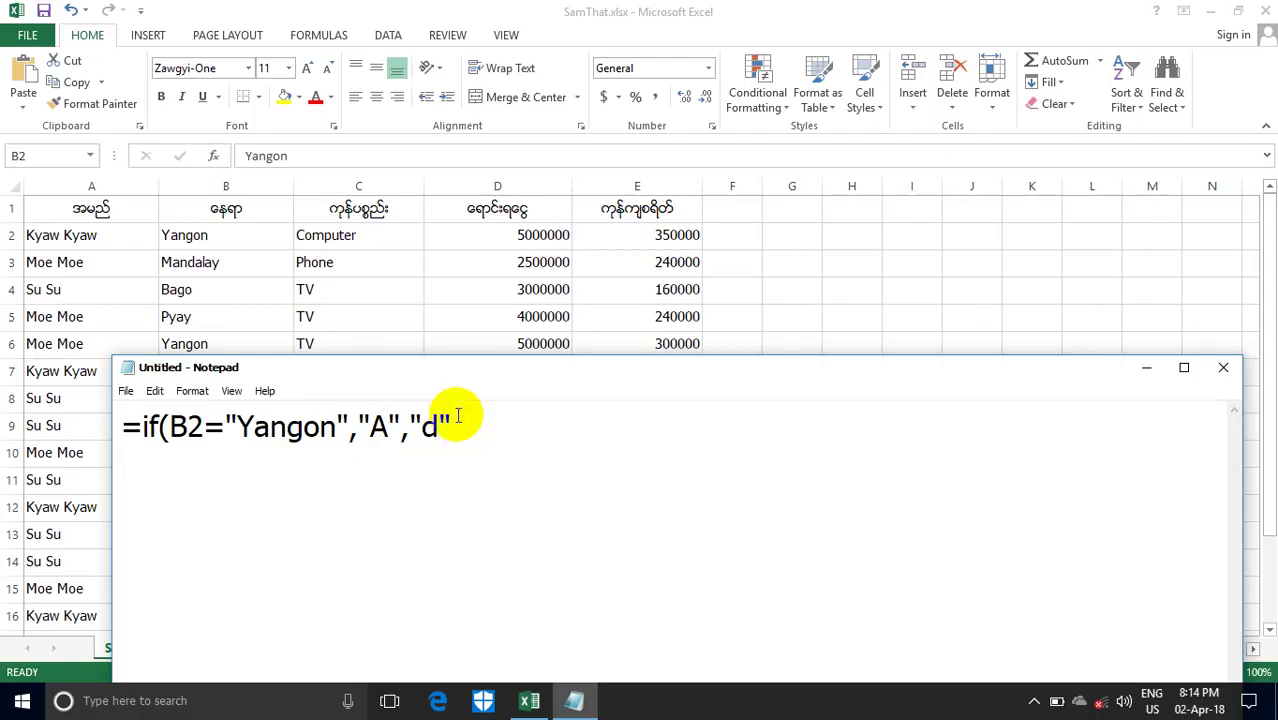
{"action": "key", "text": "BackSpace"}
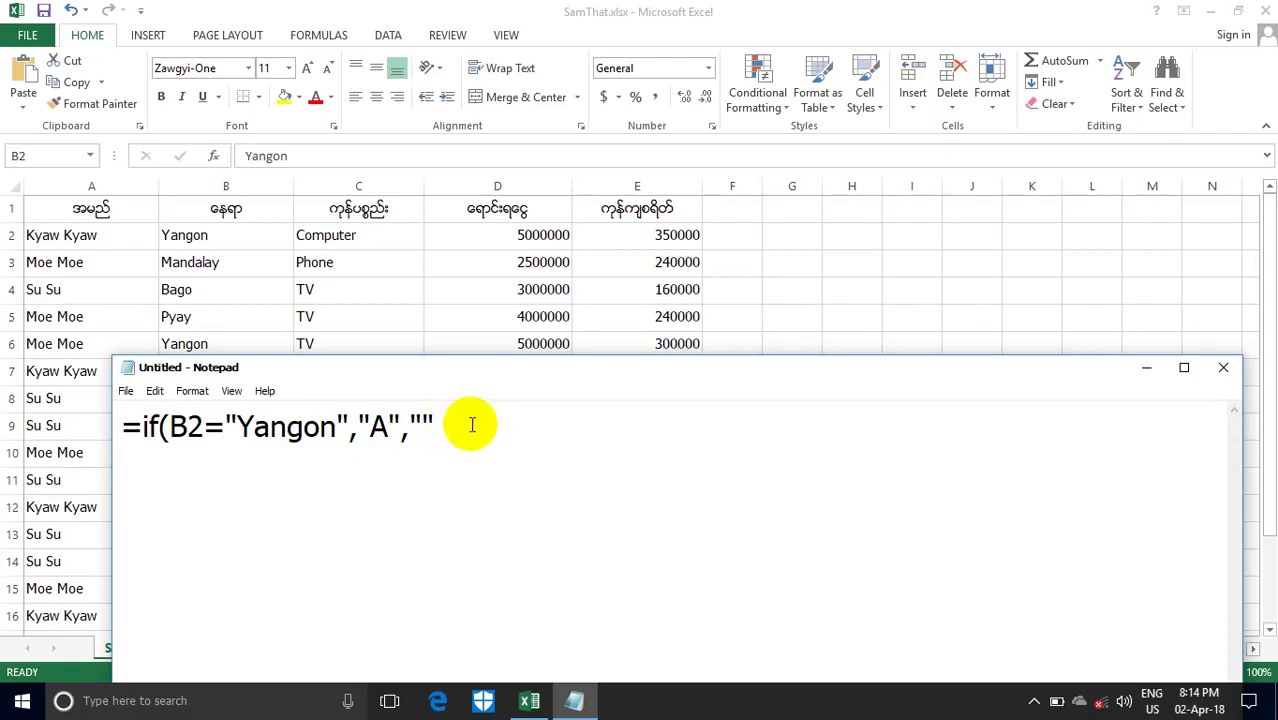
{"action": "type", "text": ")"}
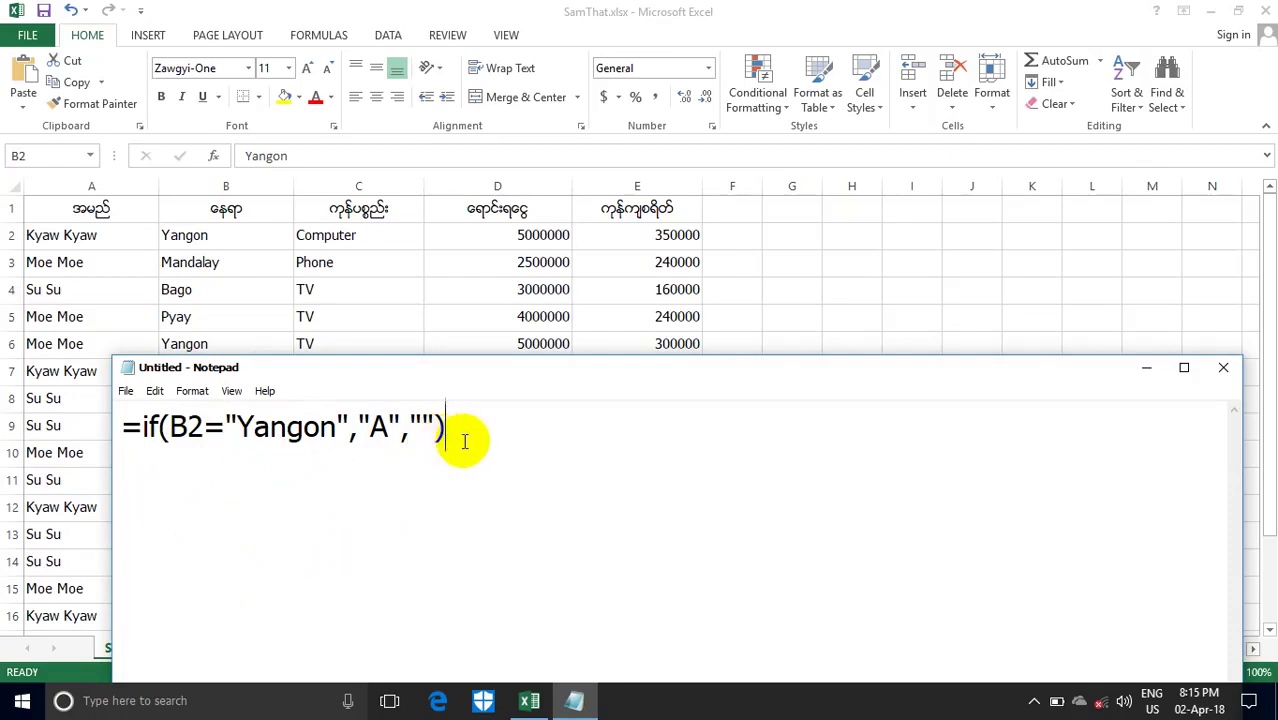
{"action": "left_click_drag", "start_coordinate": [450, 432], "coordinate": [120, 430]}
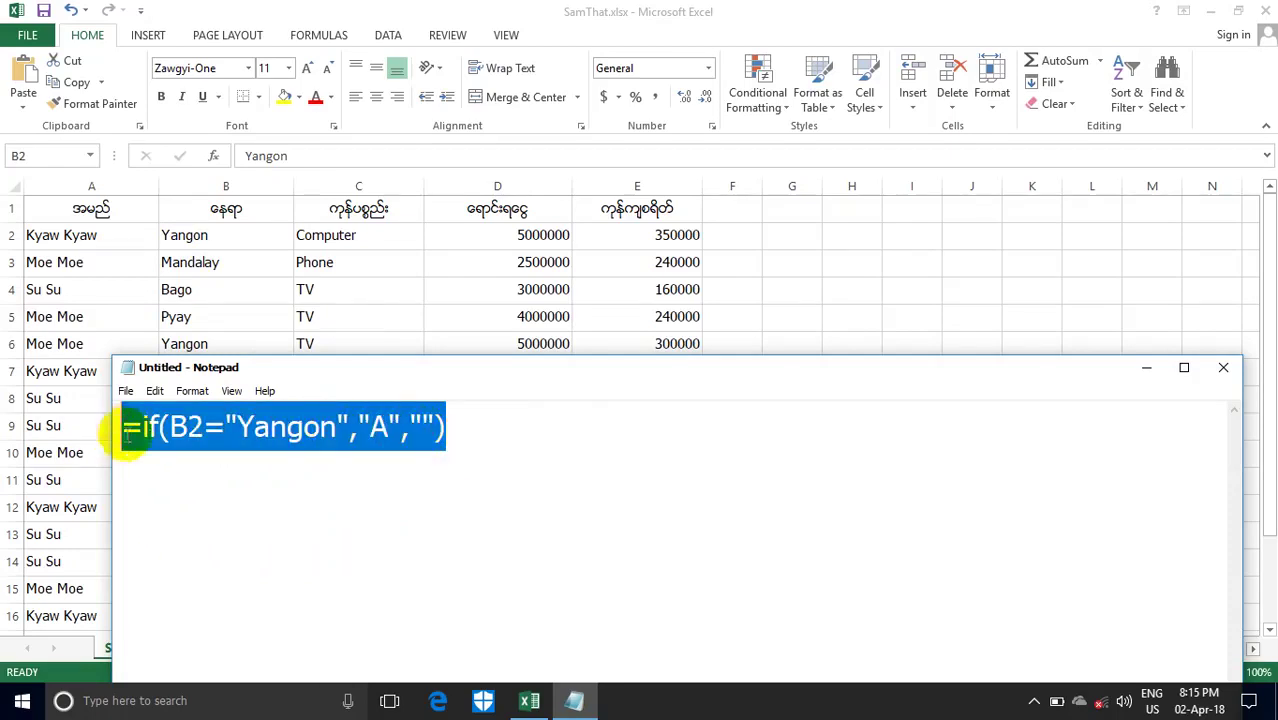
Copy the Yangon formula from Notepad and paste it into F2, which shows A.
{"action": "right_click", "coordinate": [152, 444]}
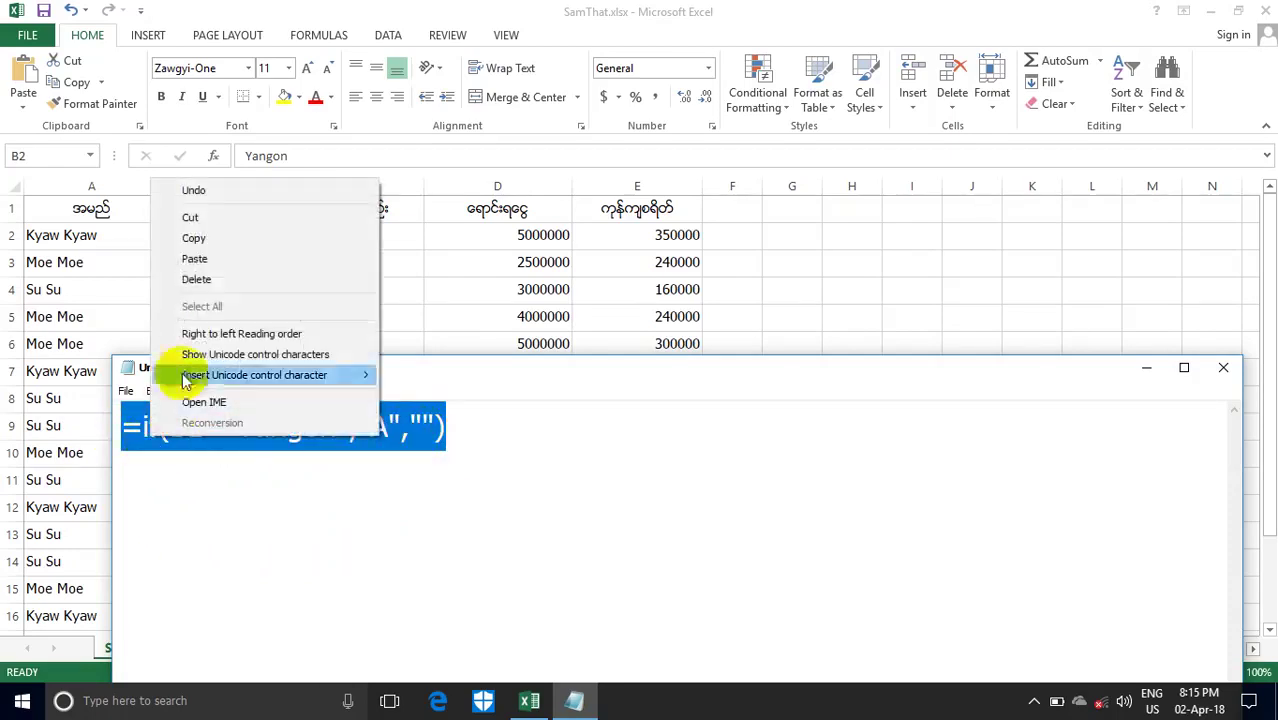
{"action": "left_click", "coordinate": [200, 241]}
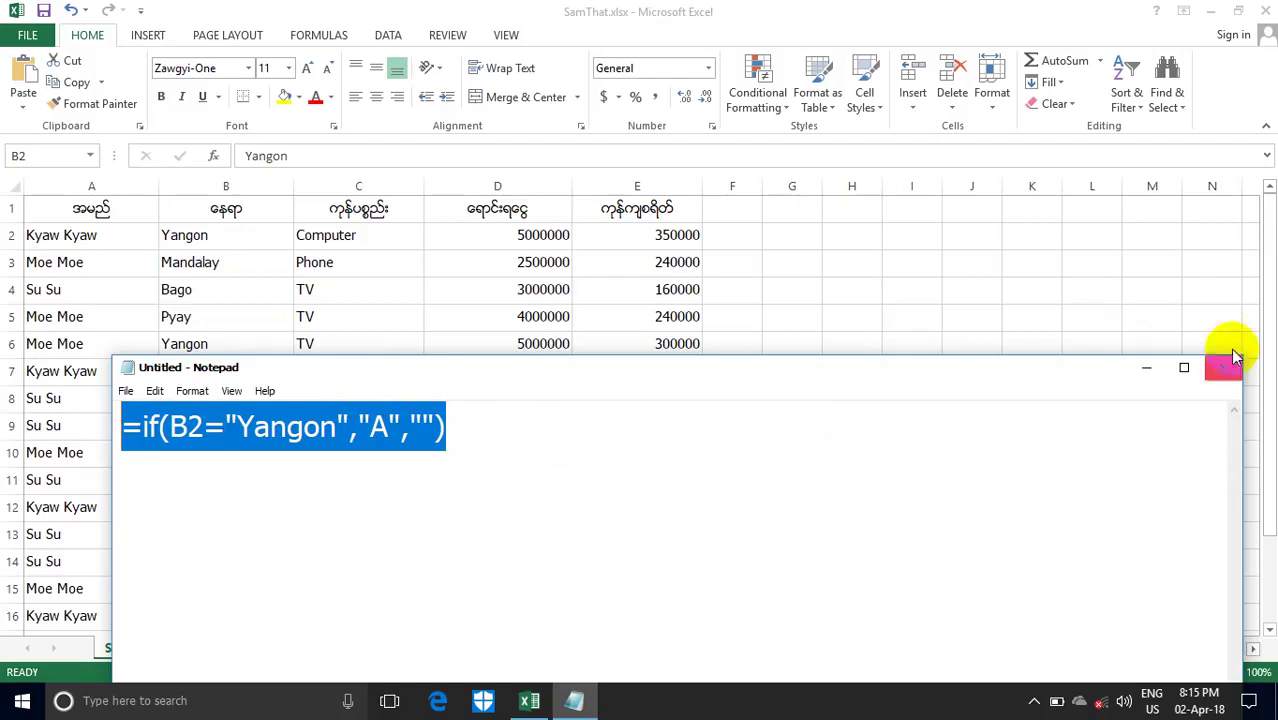
{"action": "left_click", "coordinate": [1150, 370]}
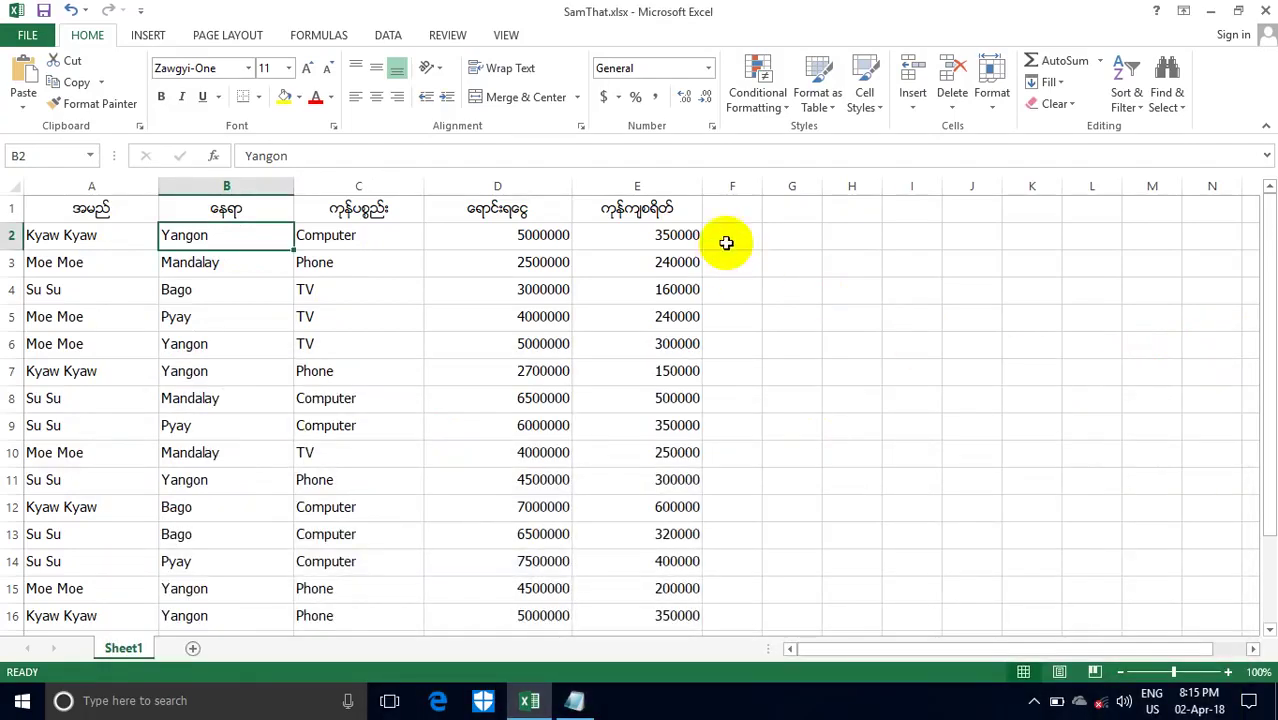
{"action": "left_click", "coordinate": [727, 243]}
{"action": "left_click", "coordinate": [257, 157]}
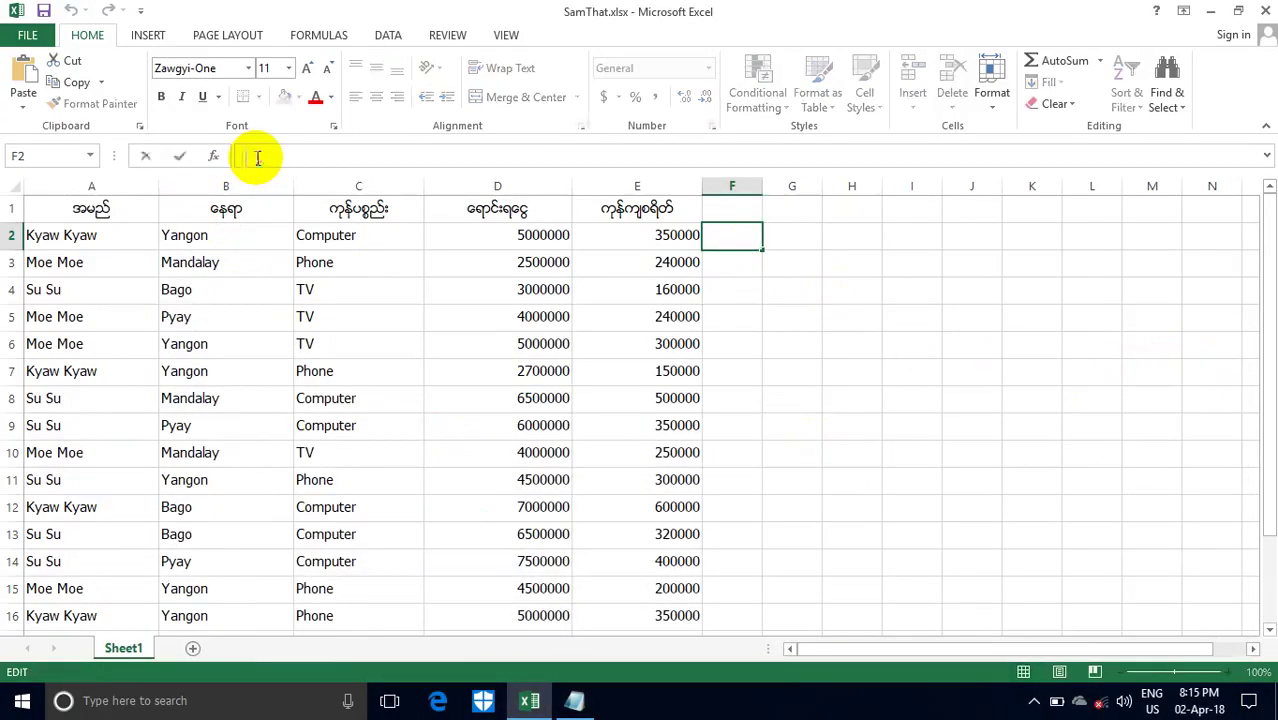
{"action": "key", "text": "ctrl+v"}
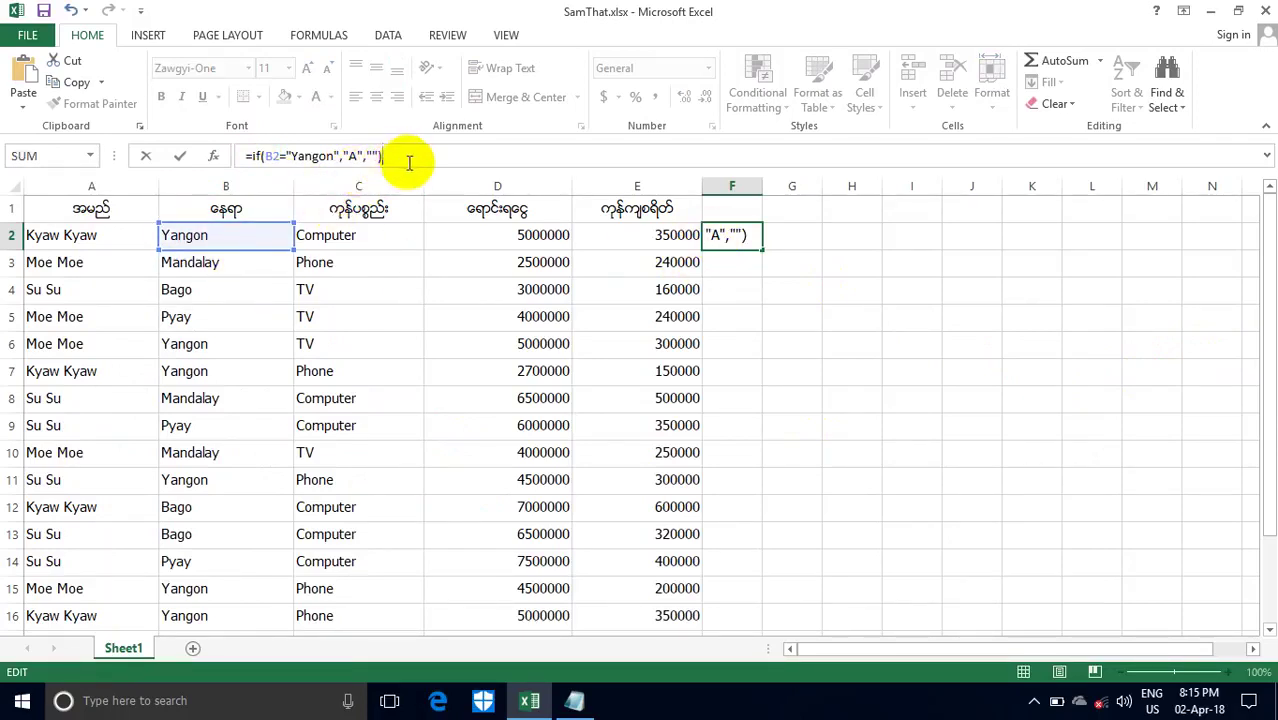
{"action": "key", "text": "Return"}
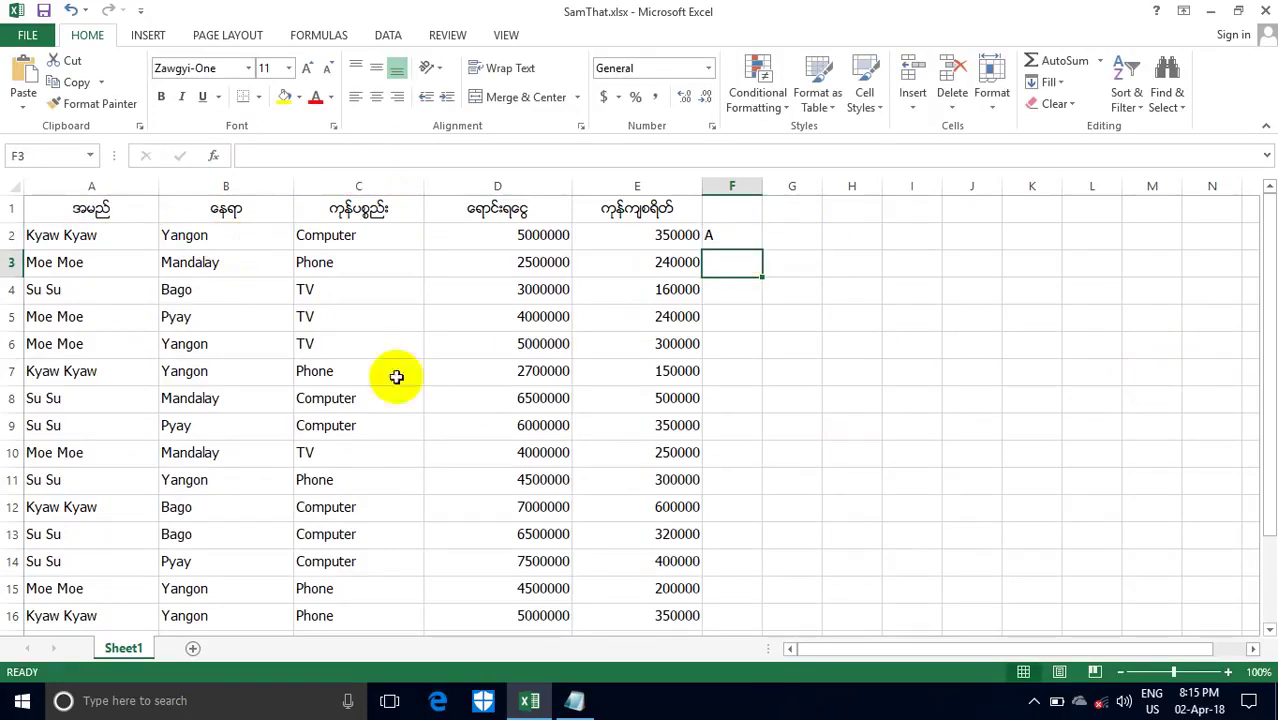
Fill the Yangon formula down to F16, review the A marks, then delete column F.
{"action": "left_click", "coordinate": [715, 240]}
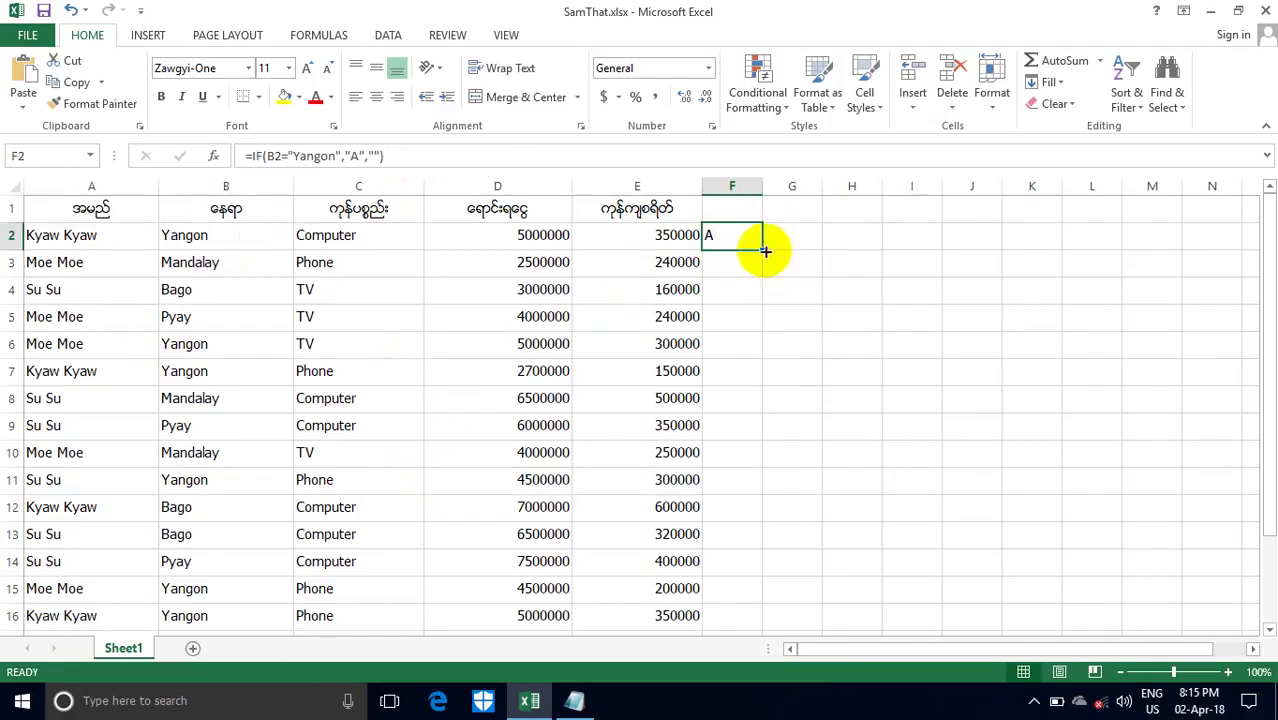
{"action": "left_click_drag", "start_coordinate": [760, 248], "coordinate": [772, 510]}
{"action": "left_click_drag", "start_coordinate": [1269, 480], "coordinate": [1262, 300]}
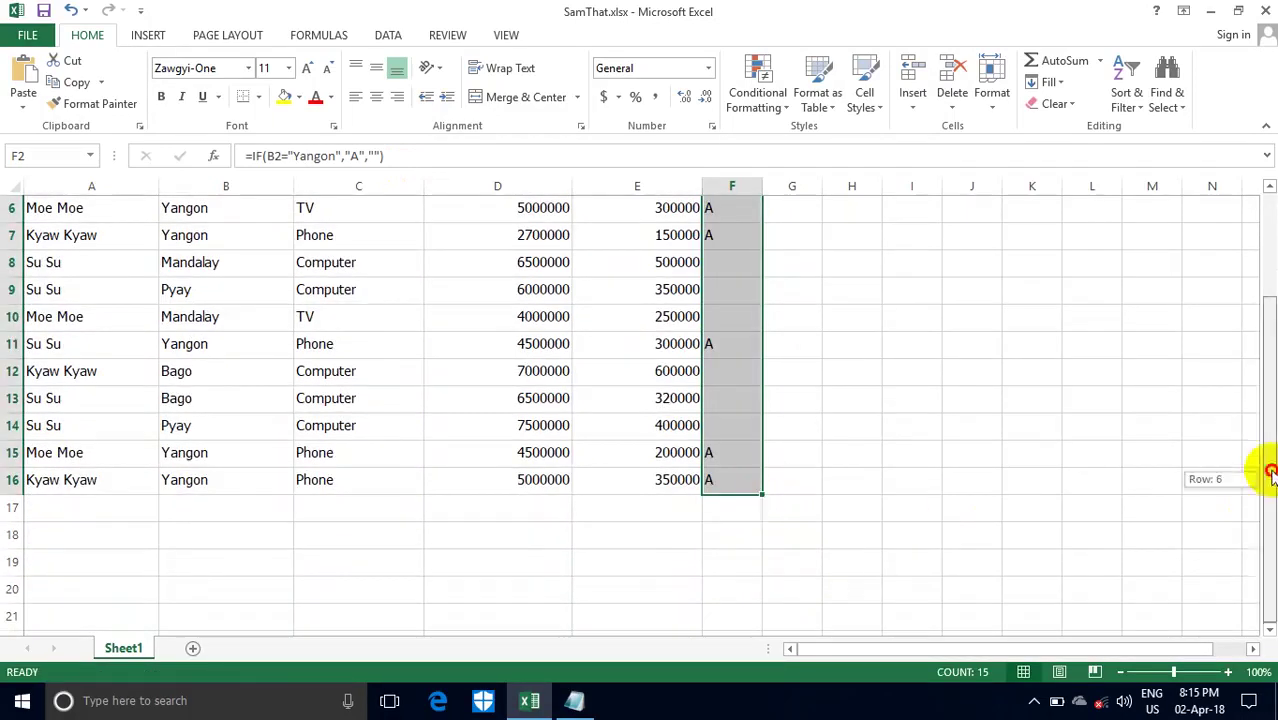
{"action": "left_click", "coordinate": [857, 398]}
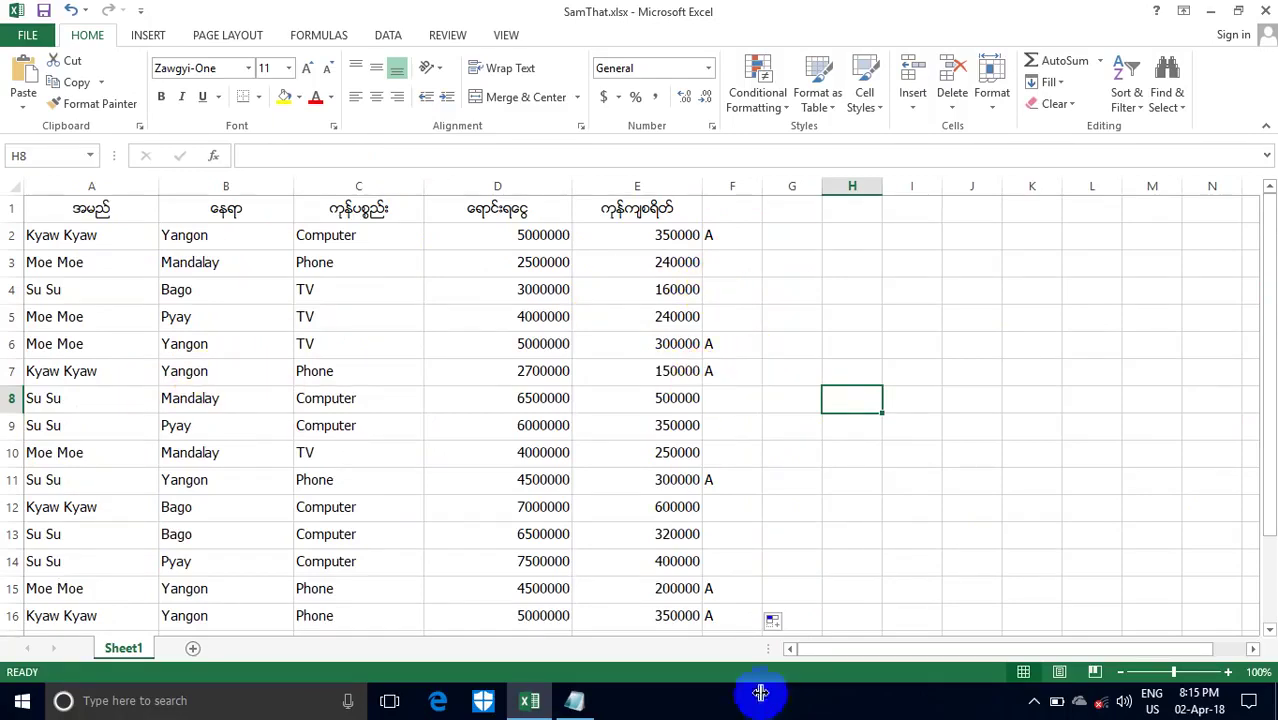
{"action": "left_click", "coordinate": [722, 186]}
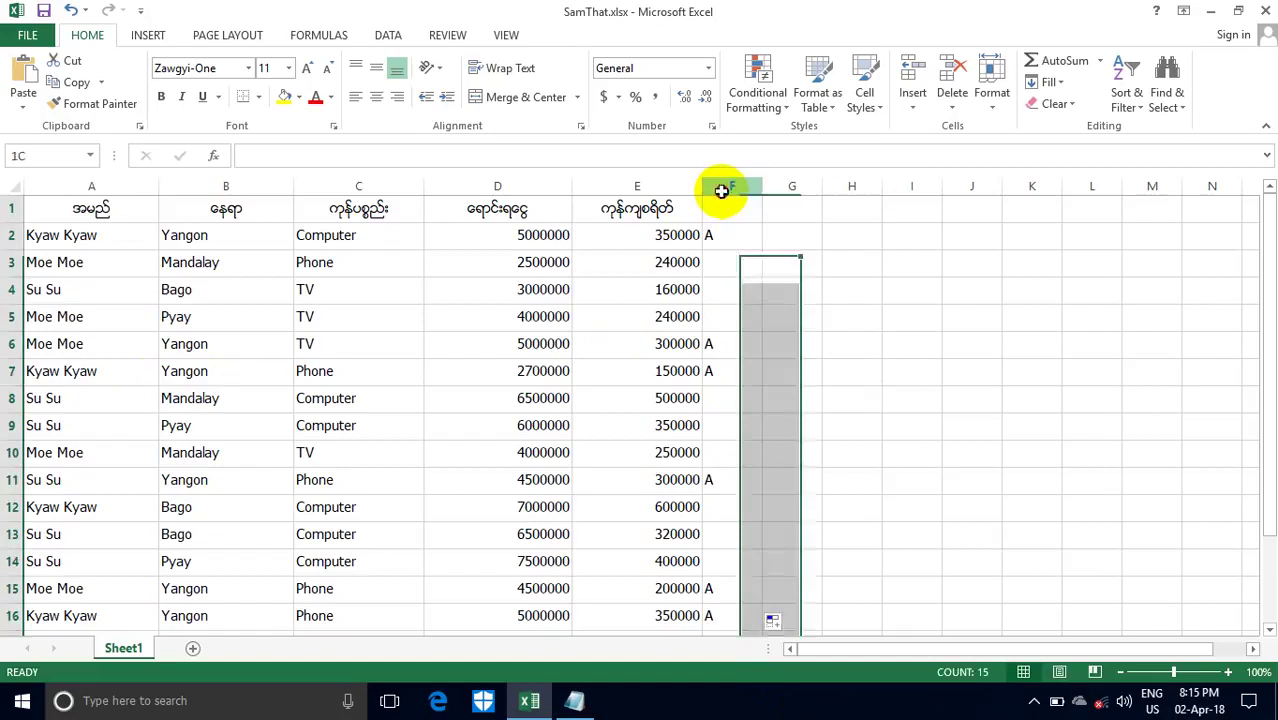
{"action": "key", "text": "Delete"}
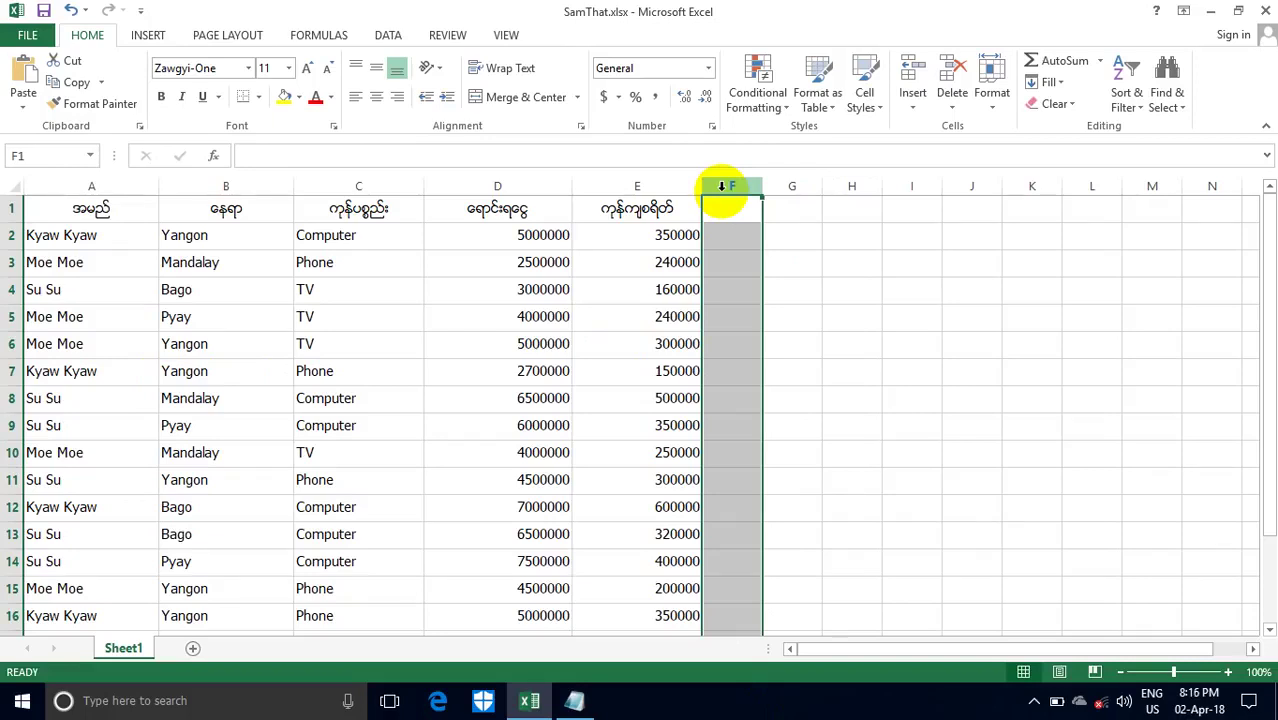
Switch to Notepad and erase the old IF formula from the note.
{"action": "left_click", "coordinate": [575, 702]}
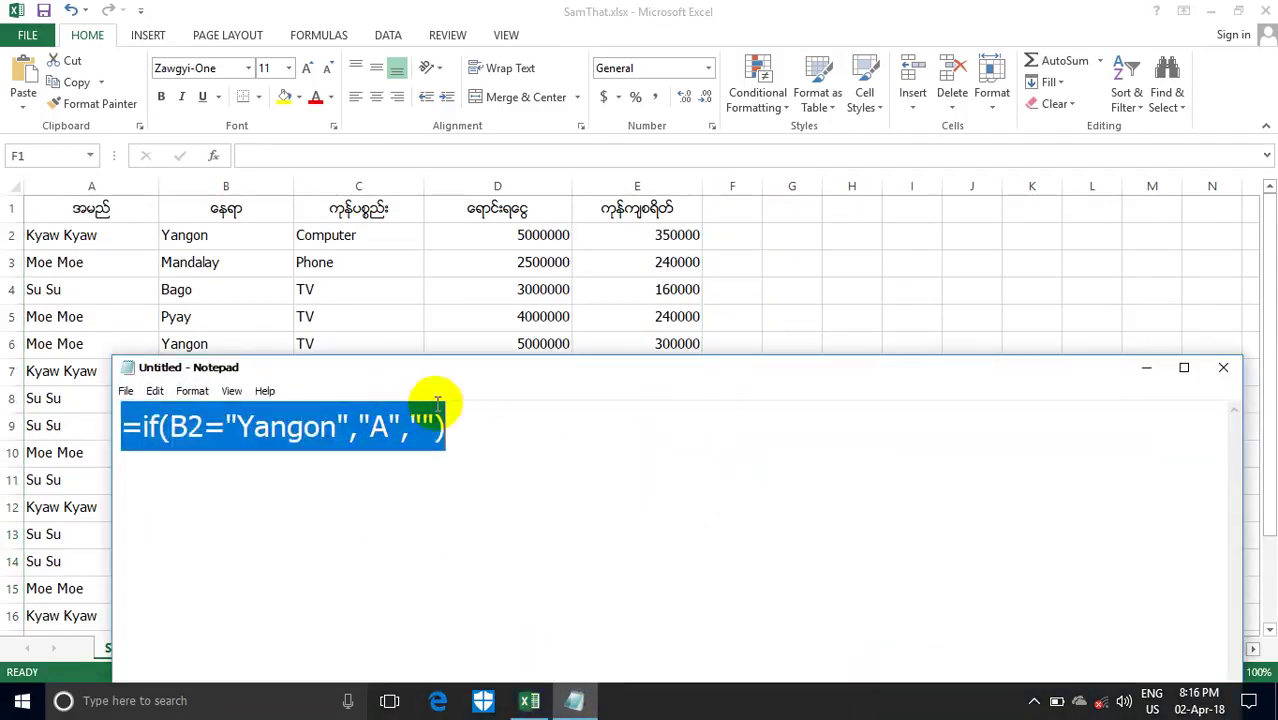
{"action": "left_click", "coordinate": [444, 428]}
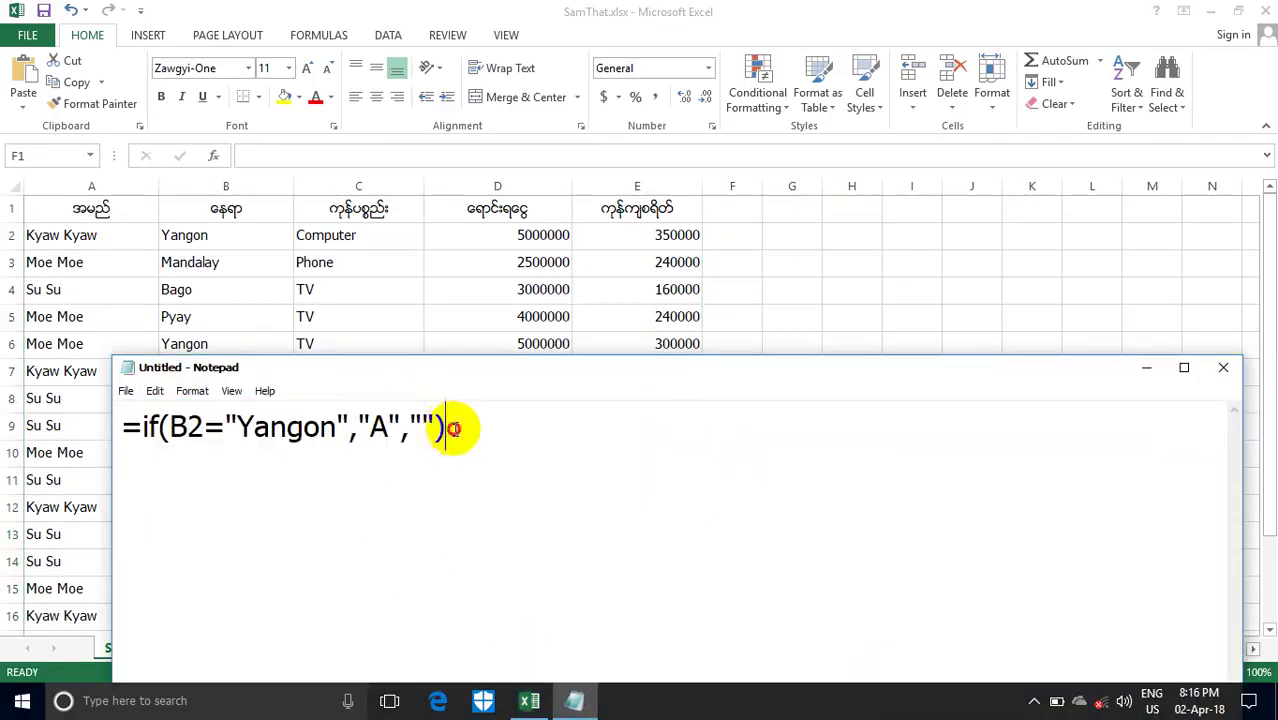
{"action": "key", "text": "BackSpace"}
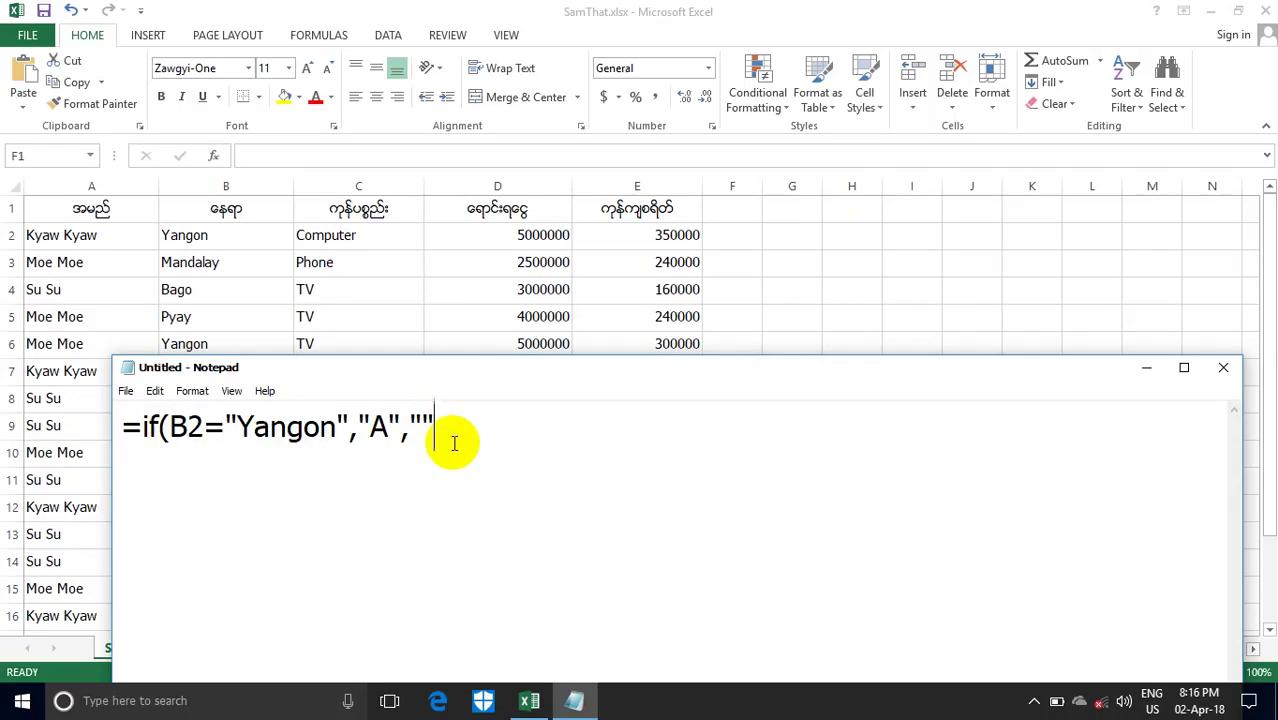
{"action": "key", "text": "BackSpace"}
{"action": "key", "text": "BackSpace"}
{"action": "key", "text": "BackSpace"}
{"action": "key", "text": "BackSpace"}
{"action": "key", "text": "BackSpace"}
{"action": "key", "text": "BackSpace"}
{"action": "key", "text": "BackSpace"}
{"action": "key", "text": "BackSpace"}
{"action": "key", "text": "BackSpace"}
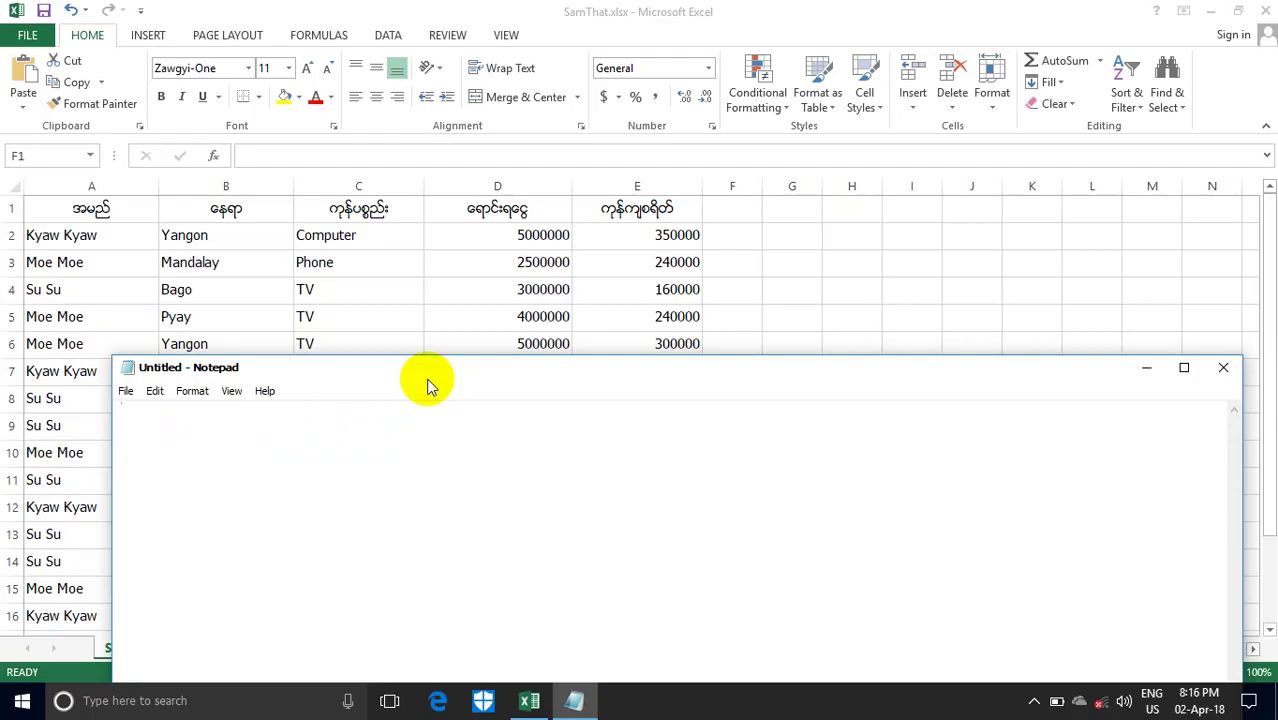
{"action": "left_click_drag", "start_coordinate": [429, 380], "coordinate": [459, 369]}
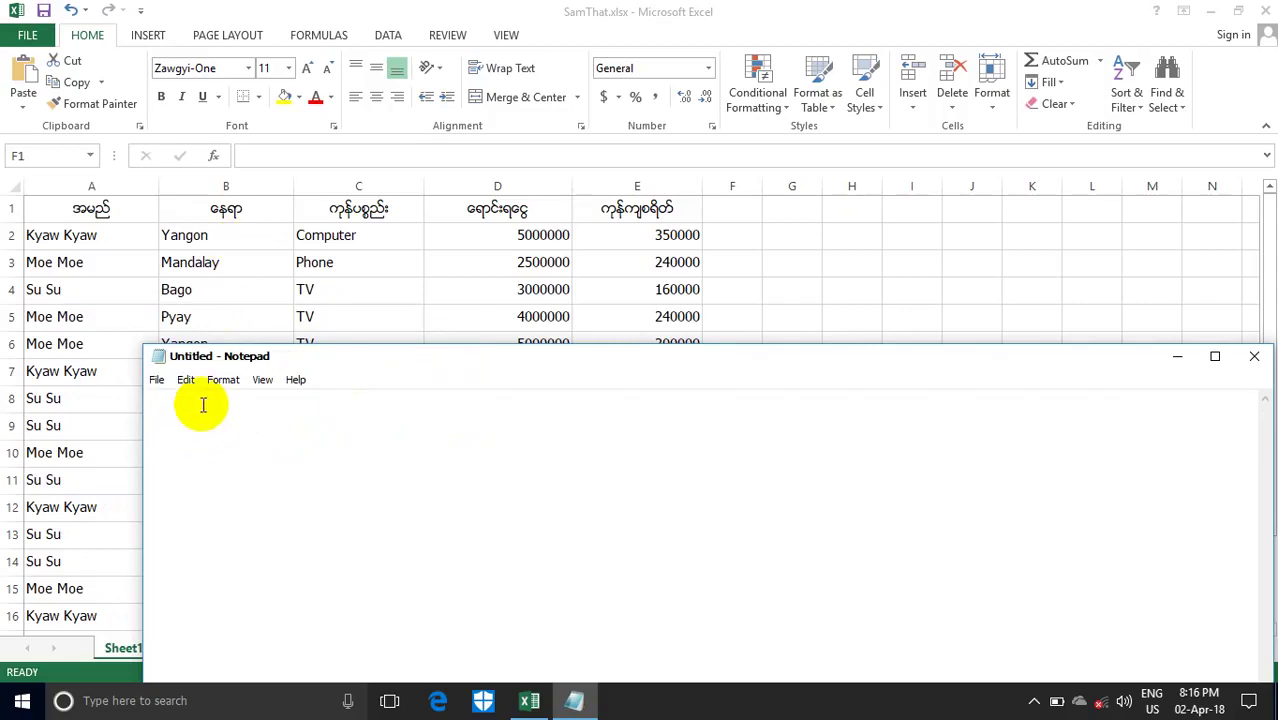
Type the start of the new formula, =If(or(b2="Yangon",b2="Mandalay"),.
{"action": "type", "text": "="}
{"action": "type", "text": "If"}
{"action": "type", "text": "(o"}
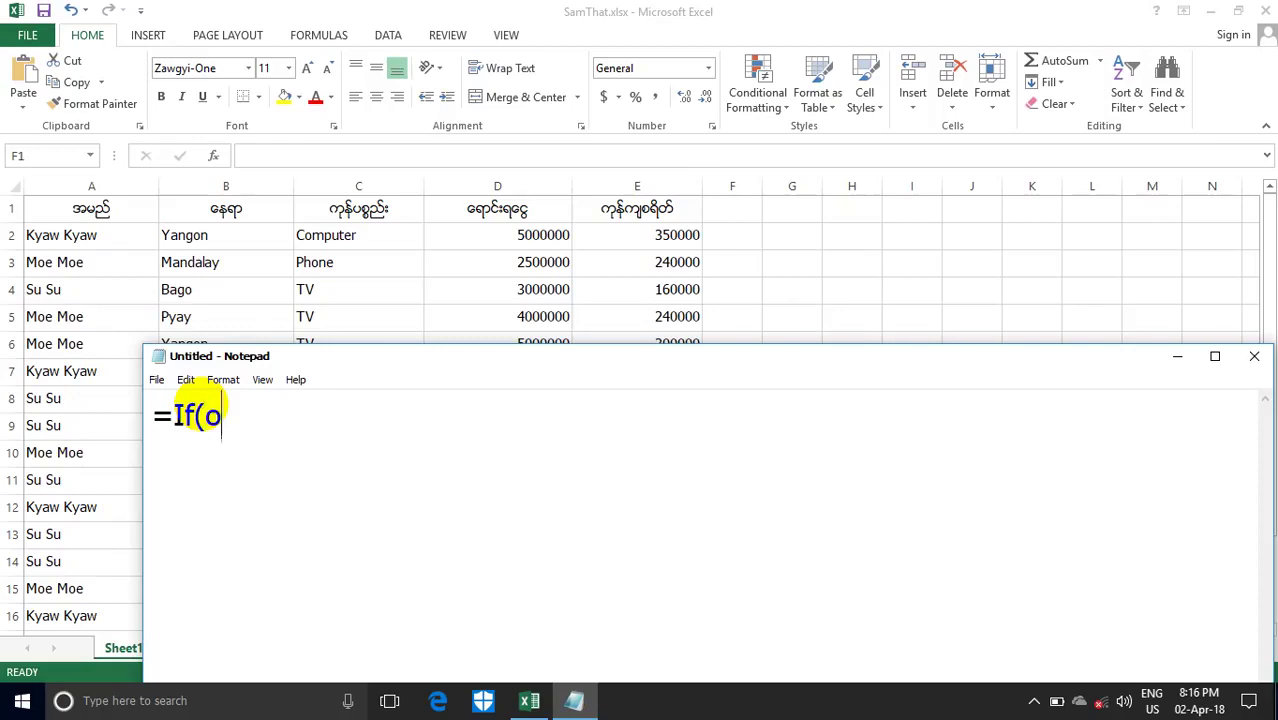
{"action": "type", "text": "f"}
{"action": "key", "text": "BackSpace"}
{"action": "type", "text": "r("}
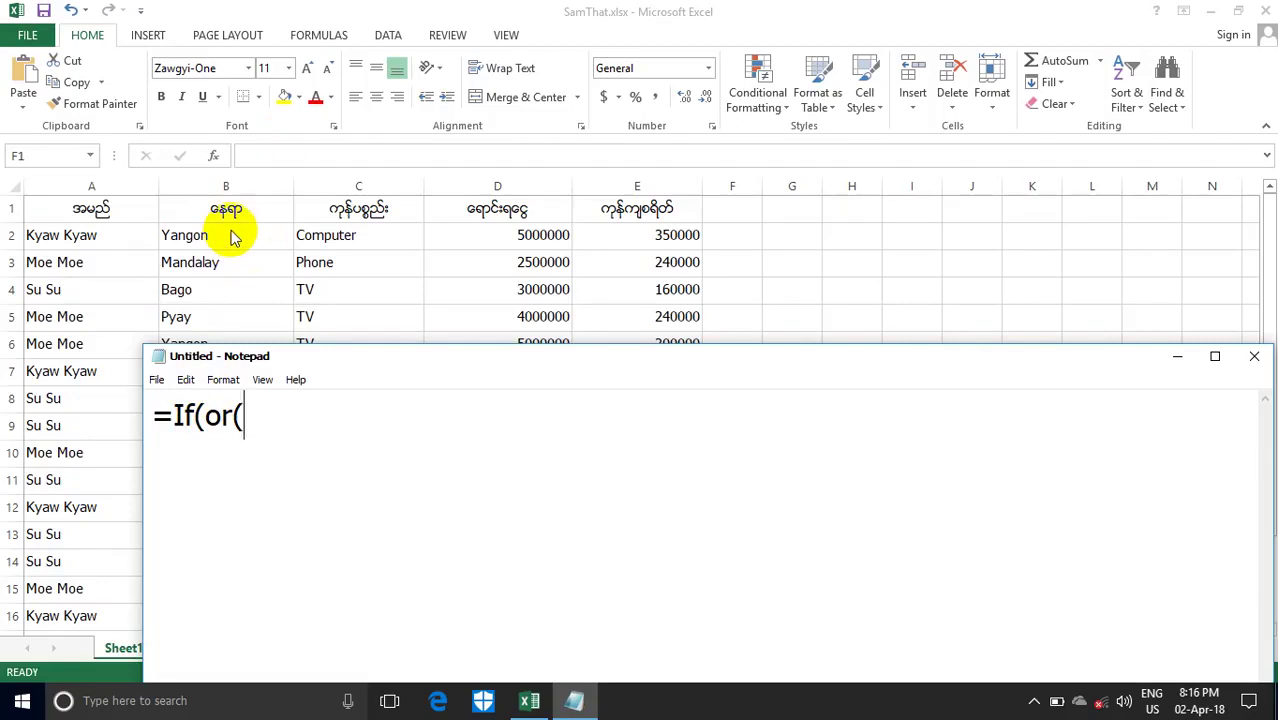
{"action": "type", "text": "b2"}
{"action": "type", "text": "=\"Y"}
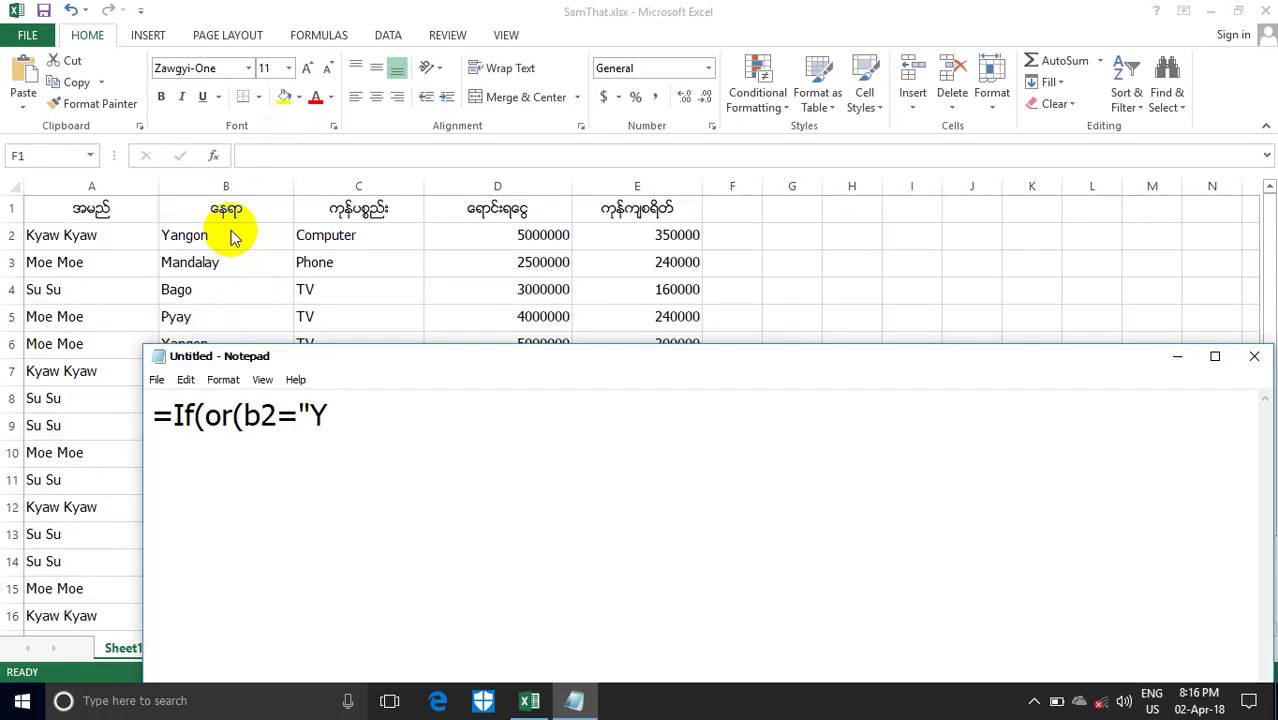
{"action": "type", "text": "angon"}
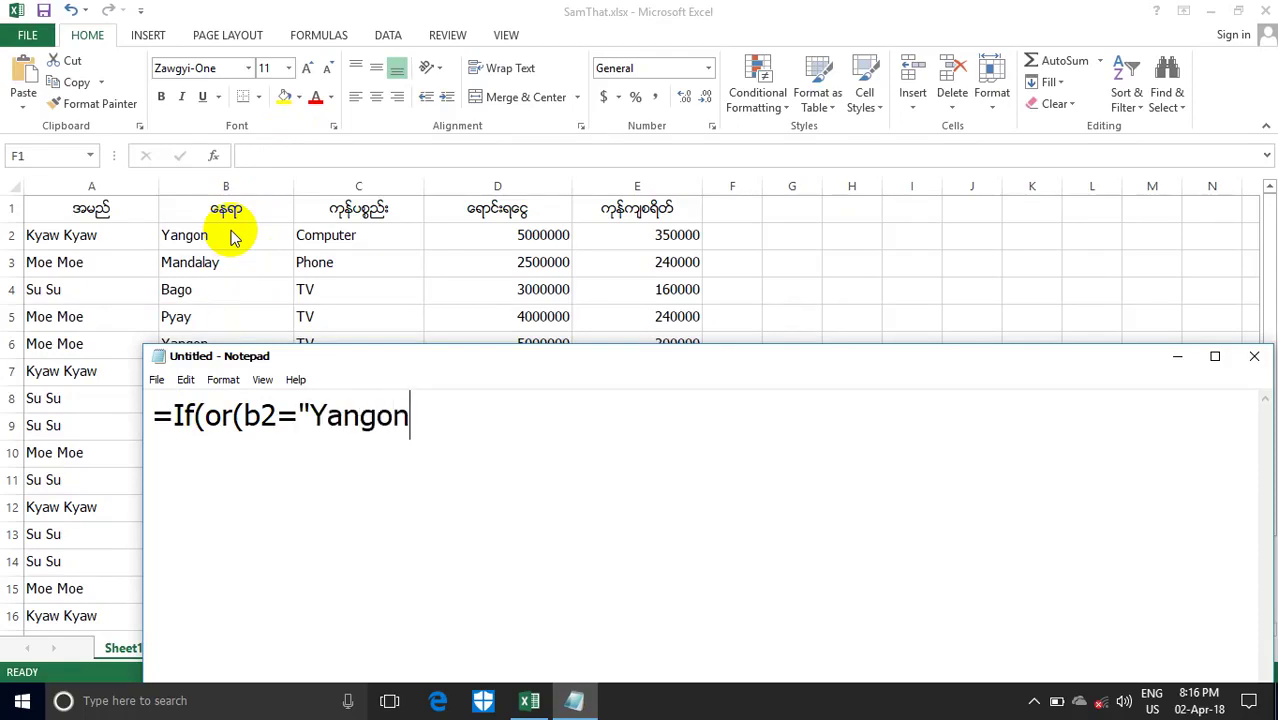
{"action": "type", "text": "\""}
{"action": "type", "text": ","}
{"action": "type", "text": "b"}
{"action": "type", "text": "2"}
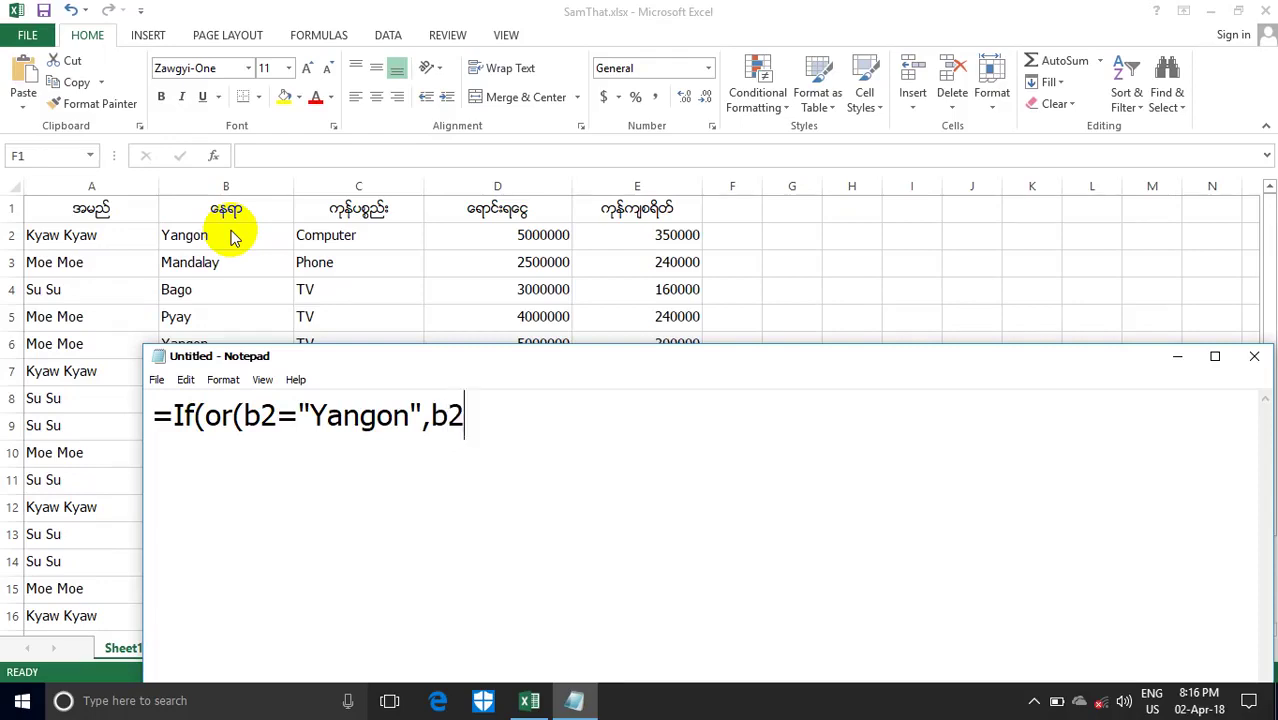
{"action": "type", "text": "+"}
{"action": "key", "text": "BackSpace"}
{"action": "type", "text": "="}
{"action": "type", "text": "\""}
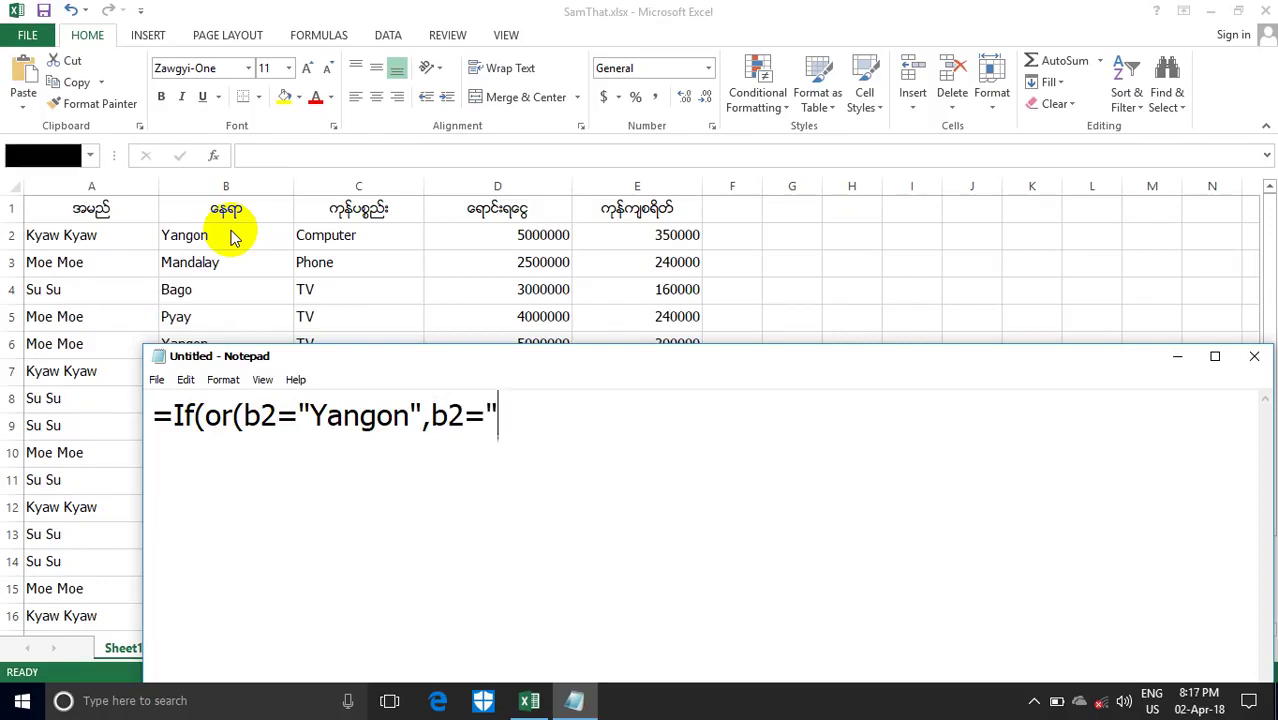
{"action": "type", "text": "Mand"}
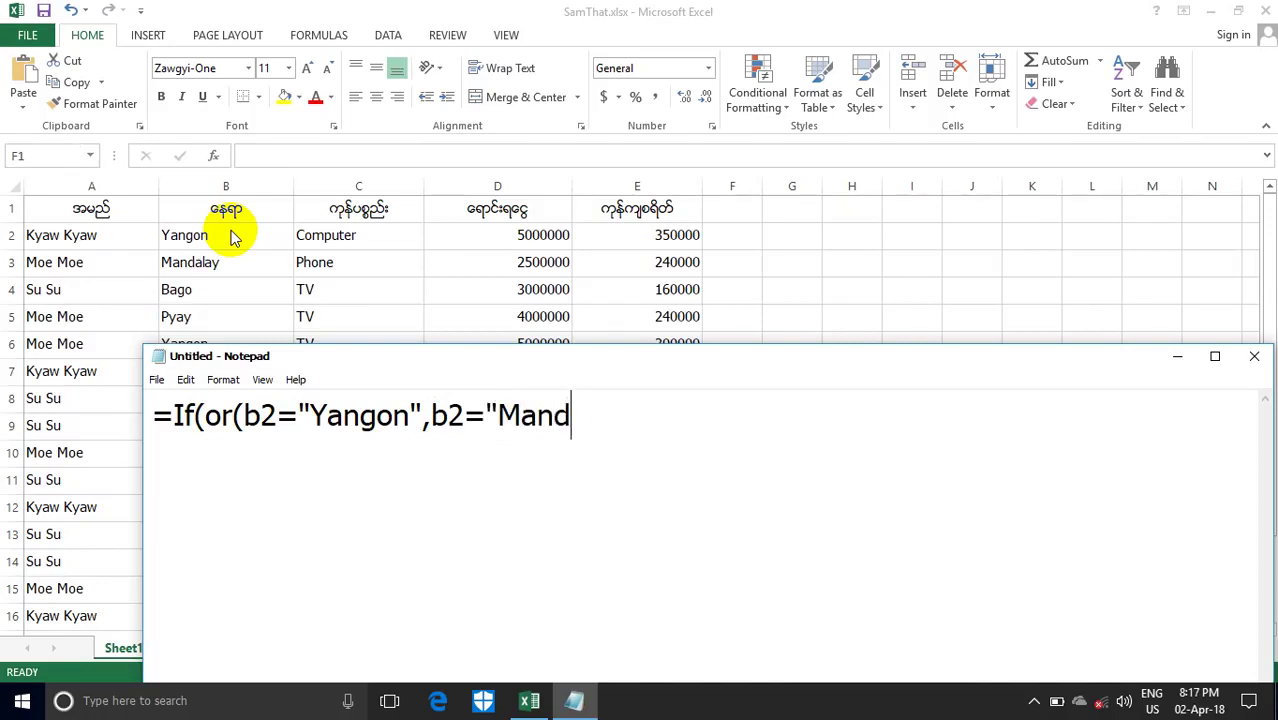
{"action": "type", "text": "alay"}
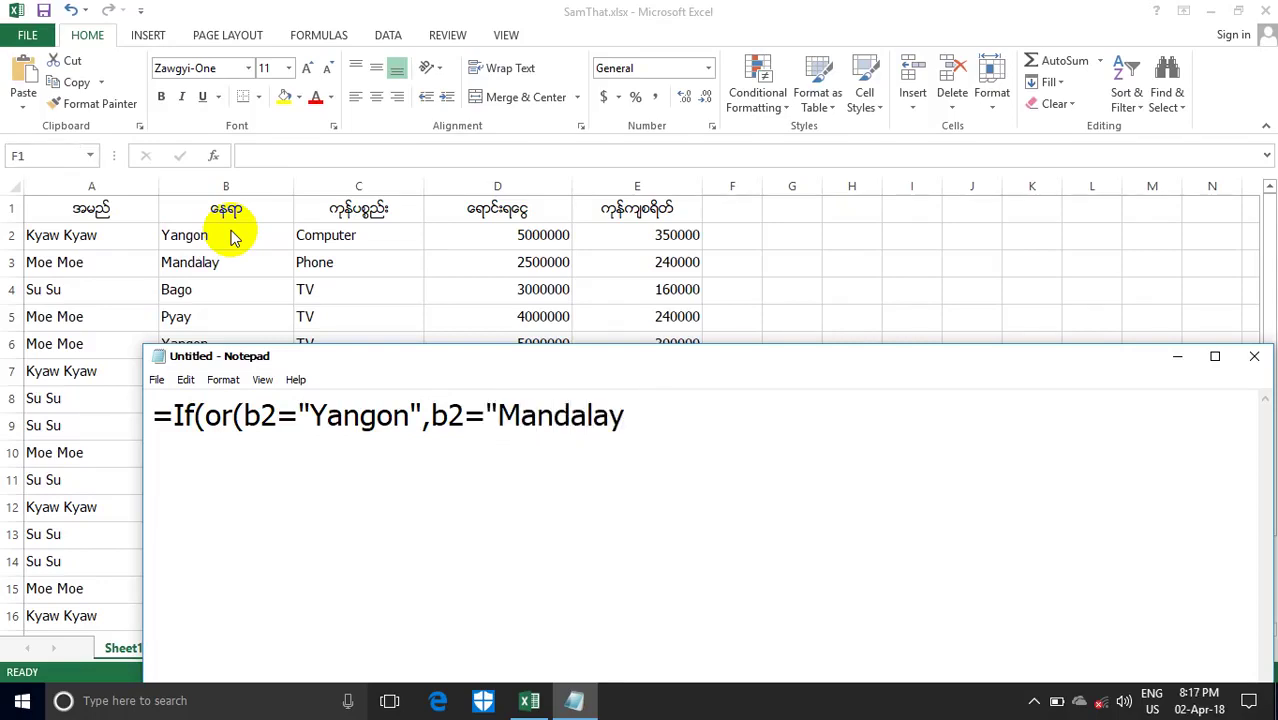
{"action": "type", "text": "\""}
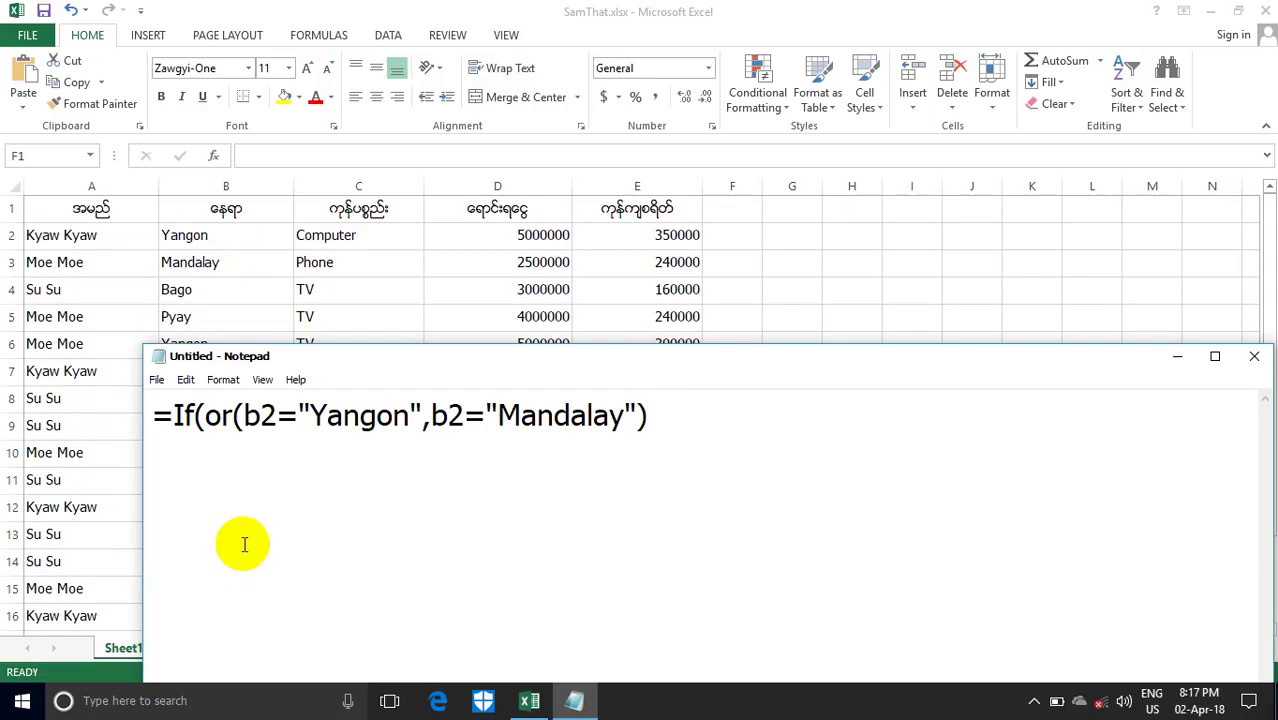
{"action": "type", "text": ","}
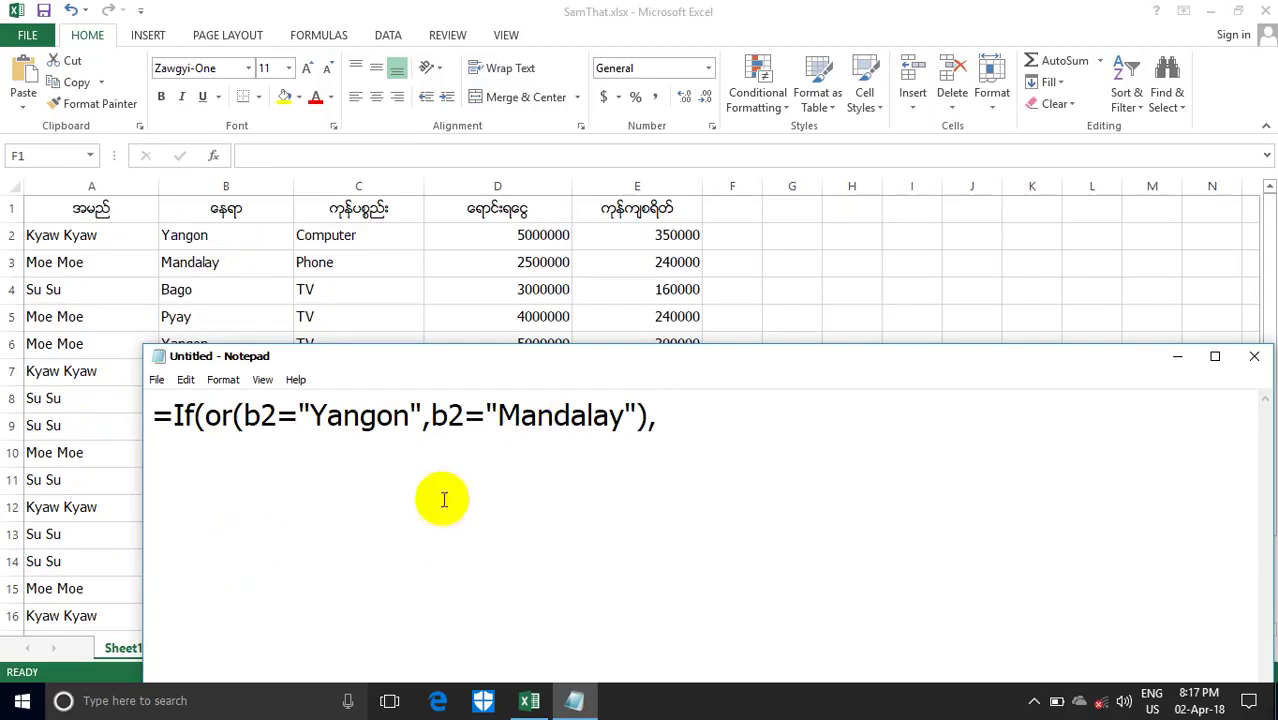
Finish the formula with "A","C") so either city returns A and others C.
{"action": "double_click", "coordinate": [270, 415]}
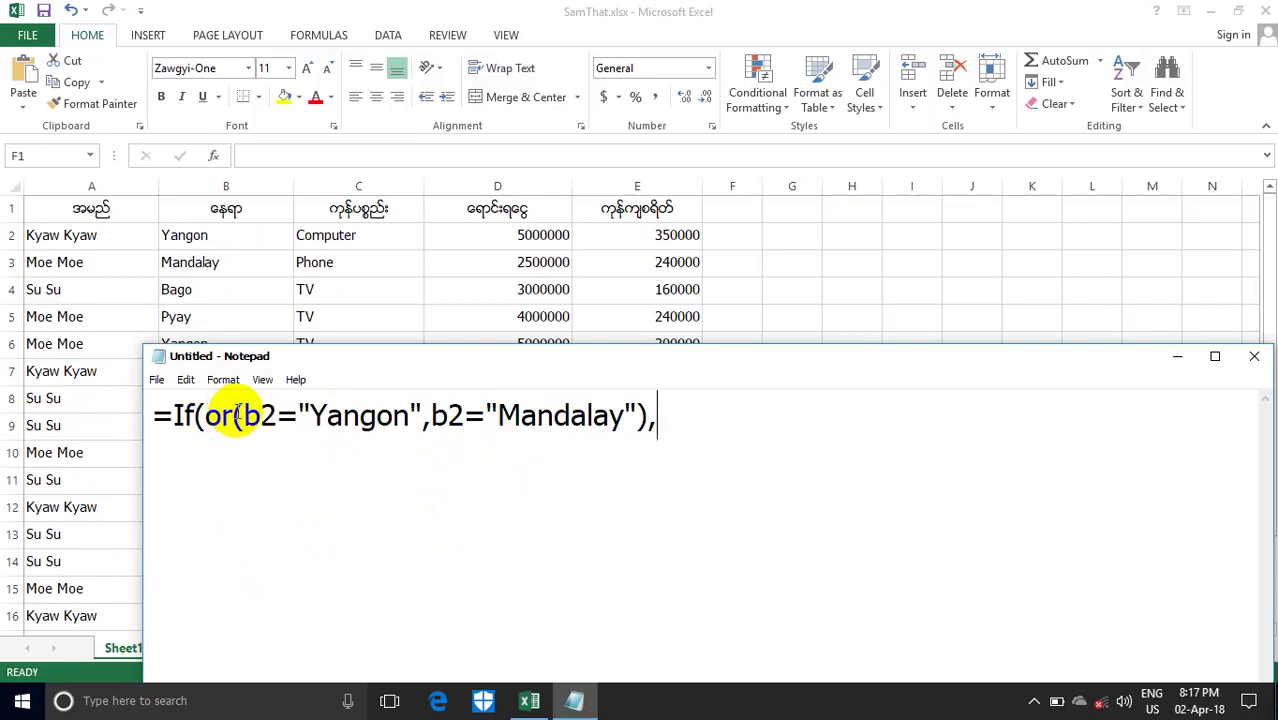
{"action": "type", "text": "\""}
{"action": "type", "text": "A\""}
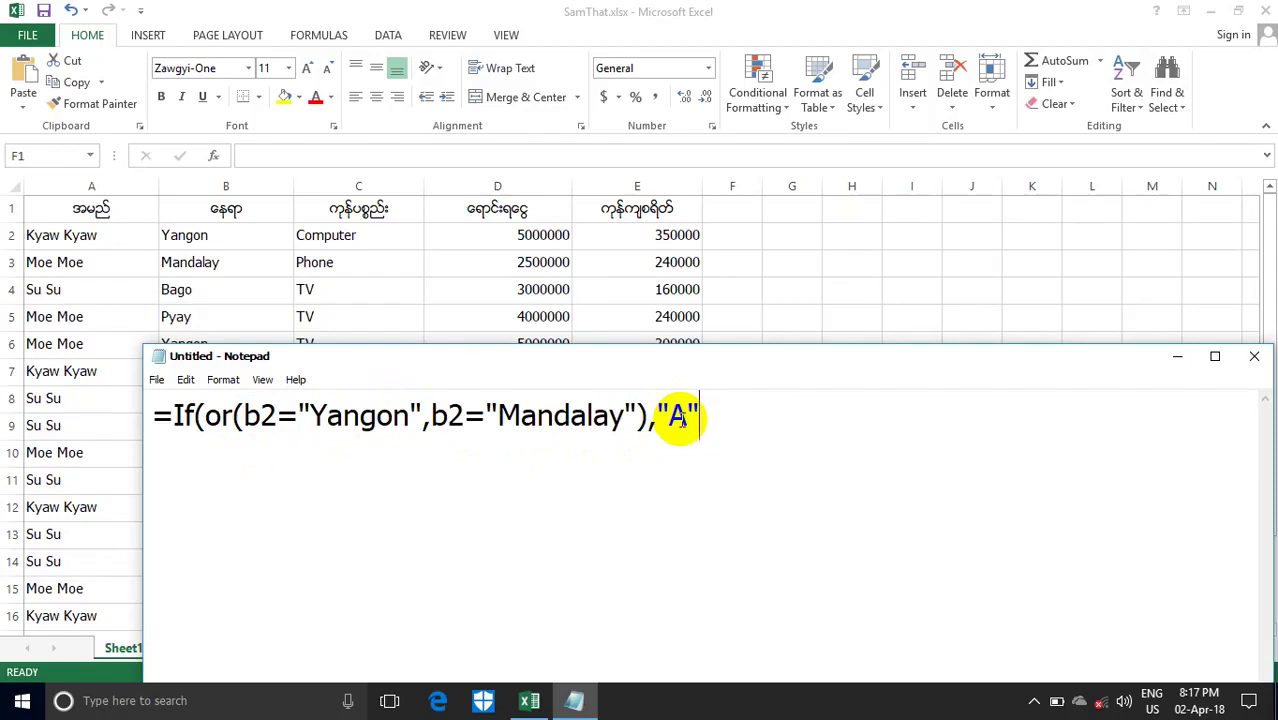
{"action": "type", "text": ","}
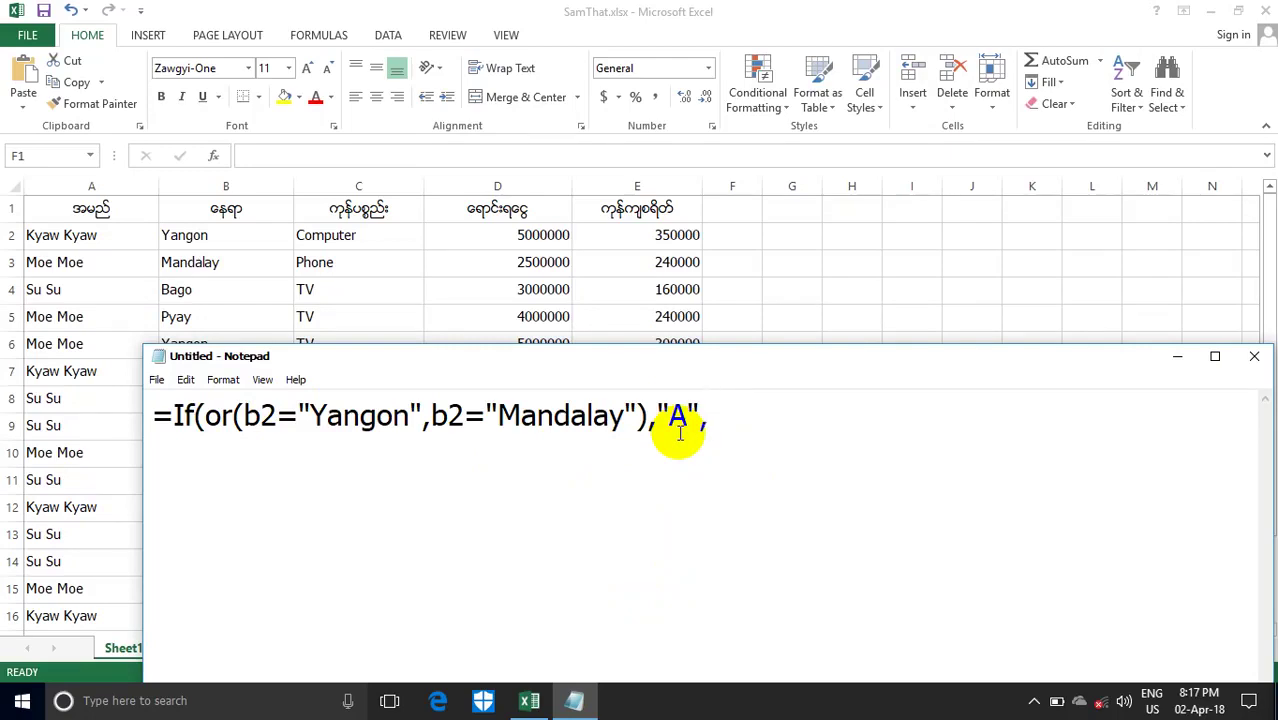
{"action": "type", "text": "\""}
{"action": "type", "text": "C\""}
{"action": "type", "text": ")"}
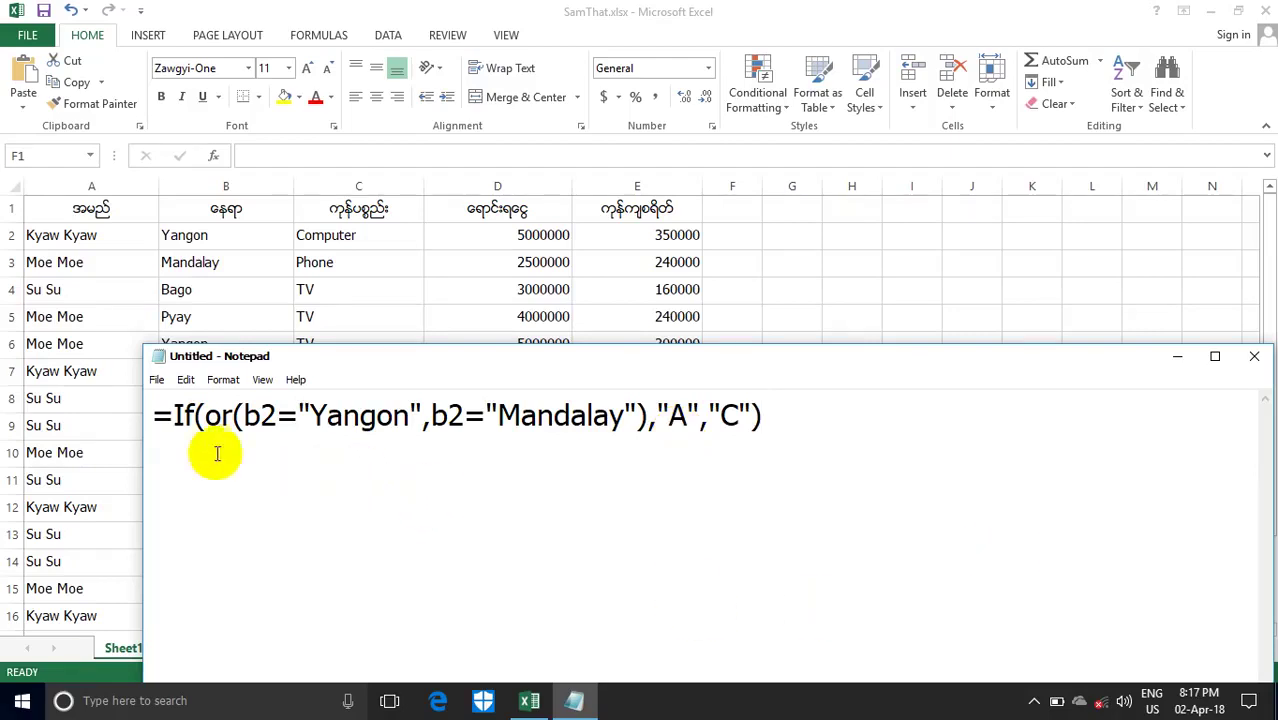
{"action": "left_click_drag", "start_coordinate": [303, 358], "coordinate": [252, 345]}
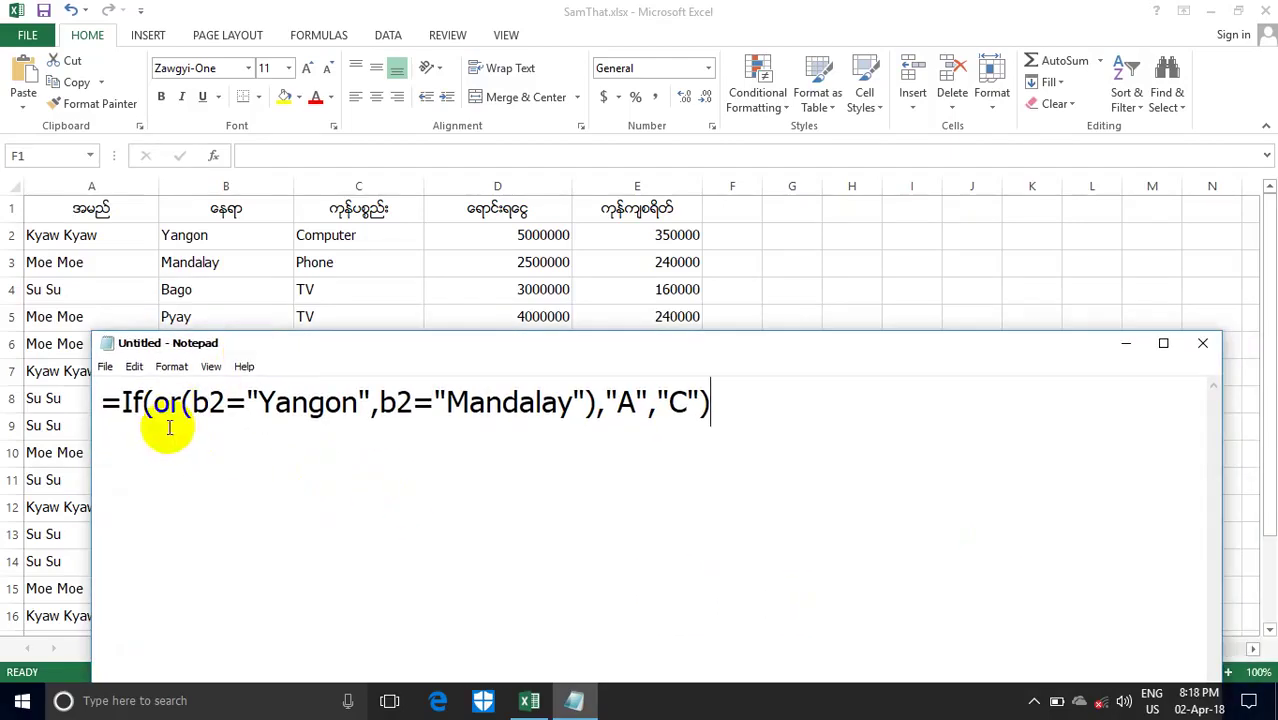
{"action": "double_click", "coordinate": [208, 403]}
{"action": "left_click_drag", "start_coordinate": [257, 402], "coordinate": [273, 394]}
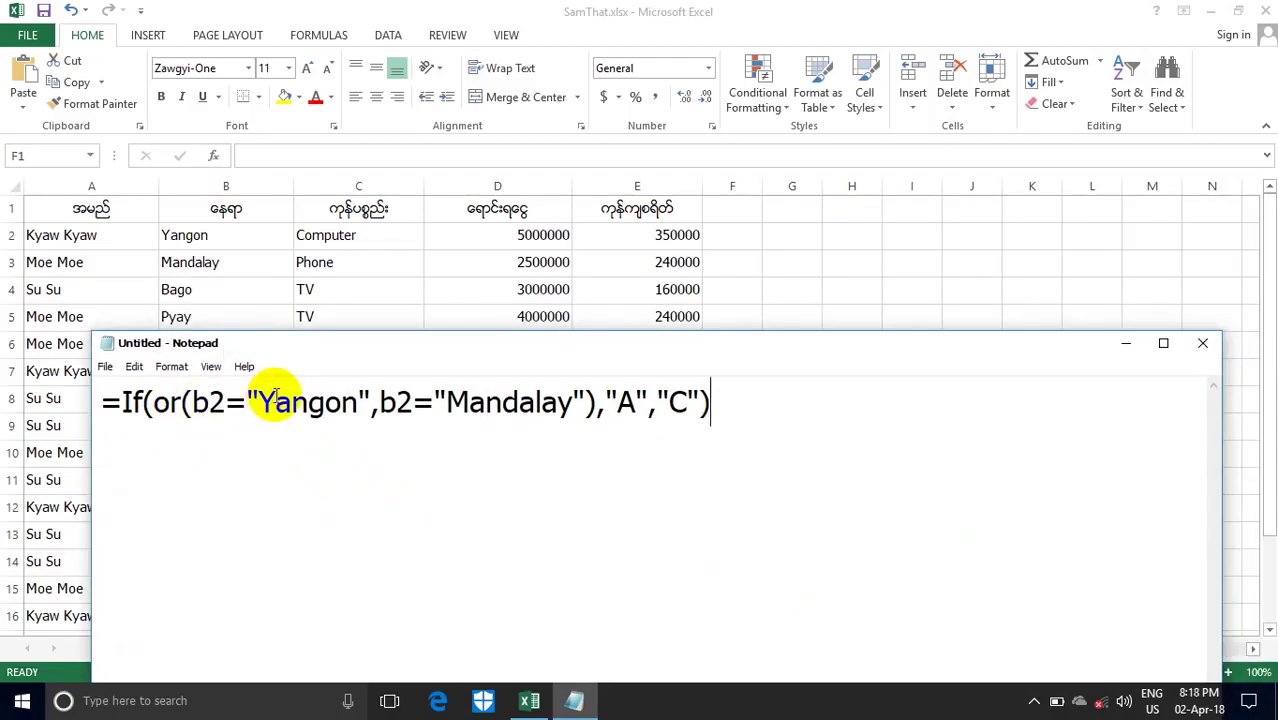
{"action": "left_click", "coordinate": [208, 403]}
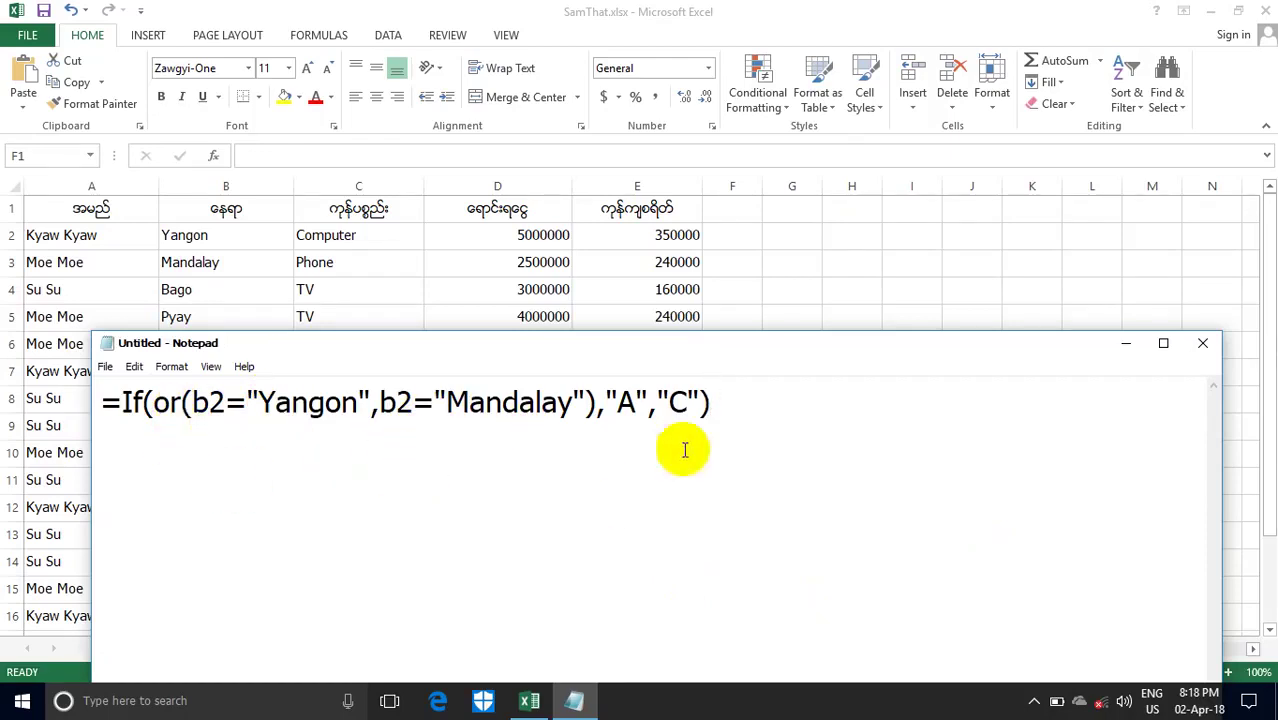
{"action": "double_click", "coordinate": [626, 402]}
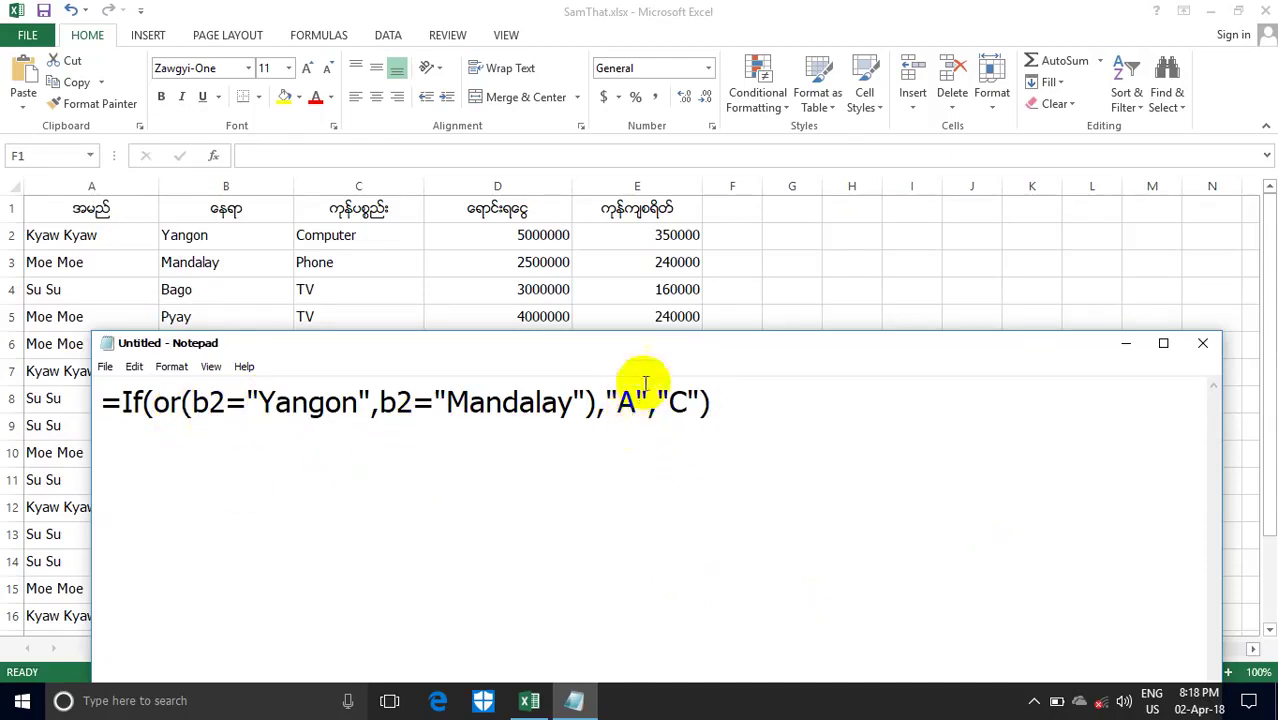
{"action": "left_click", "coordinate": [660, 430]}
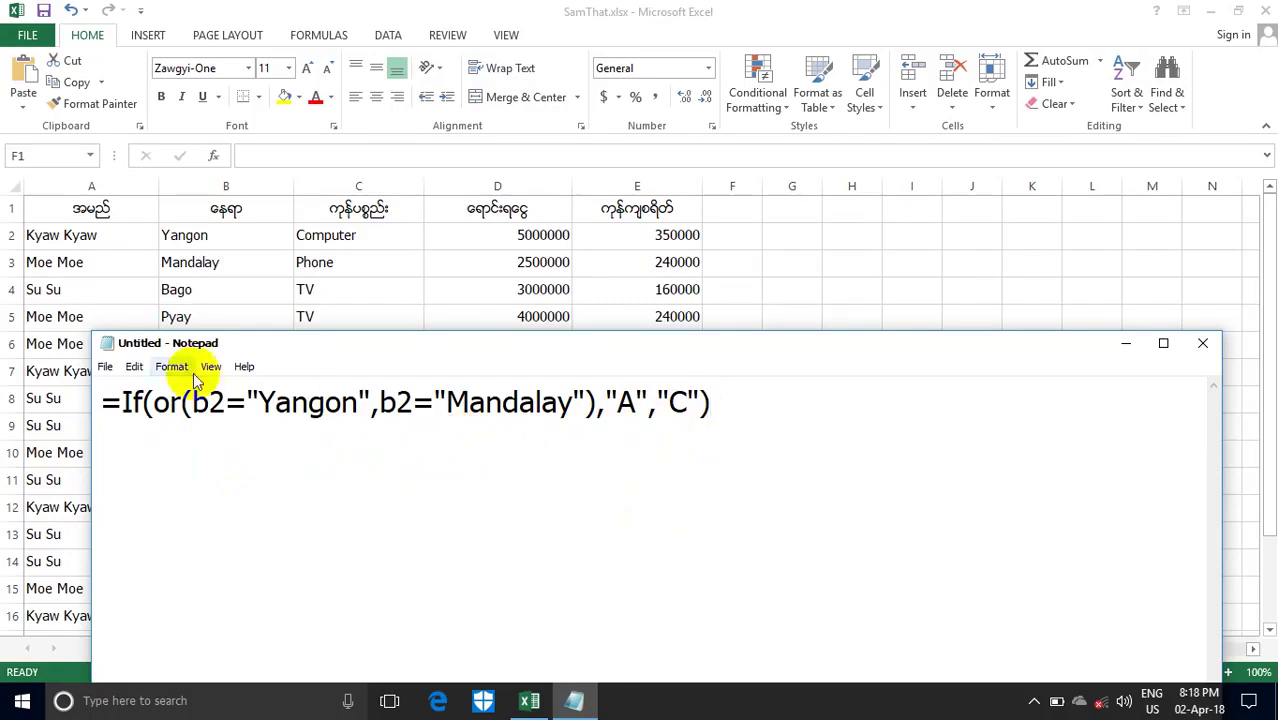
{"action": "double_click", "coordinate": [678, 402]}
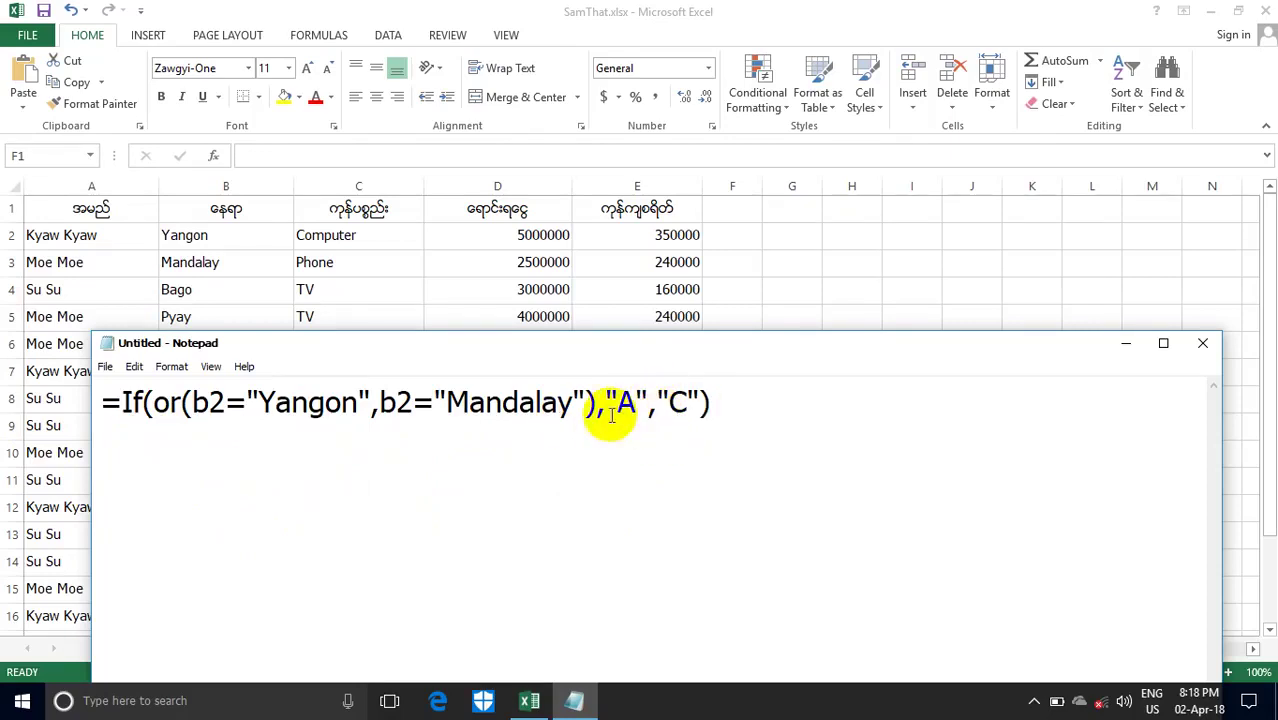
Copy the IF(OR) formula from Notepad and paste it into F2, which shows A.
{"action": "left_click_drag", "start_coordinate": [712, 403], "coordinate": [102, 403]}
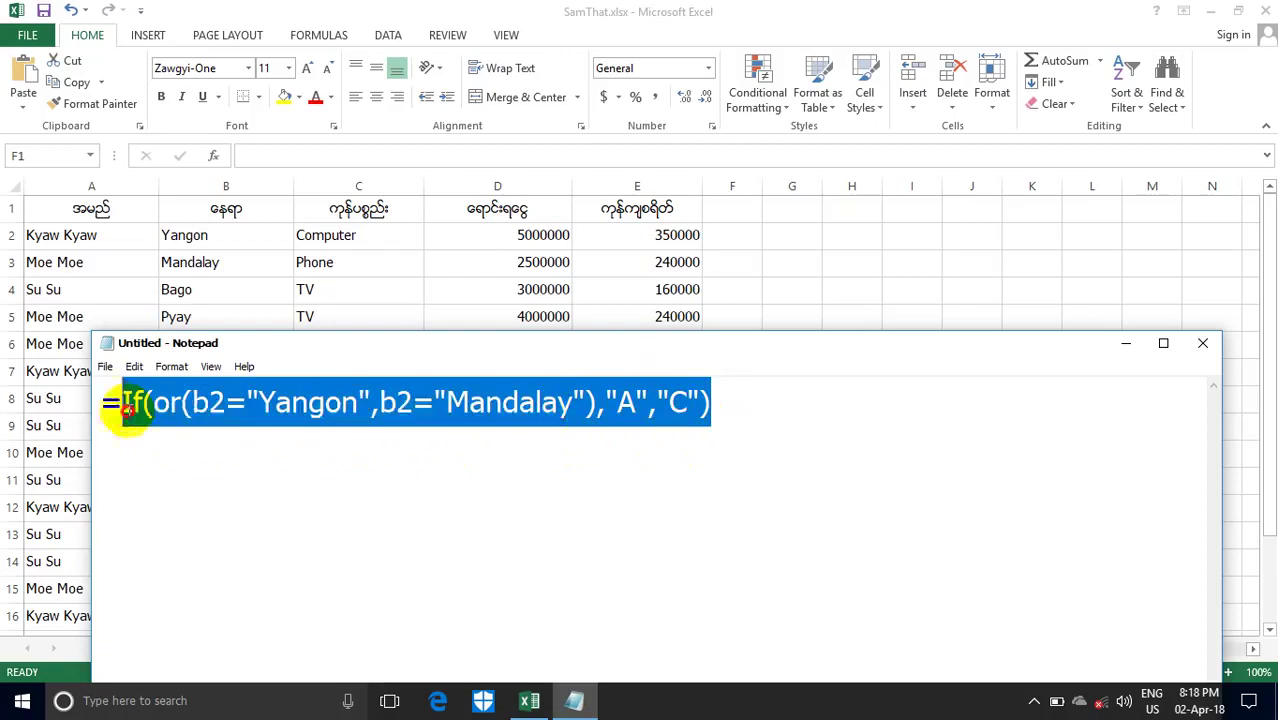
{"action": "right_click", "coordinate": [146, 405]}
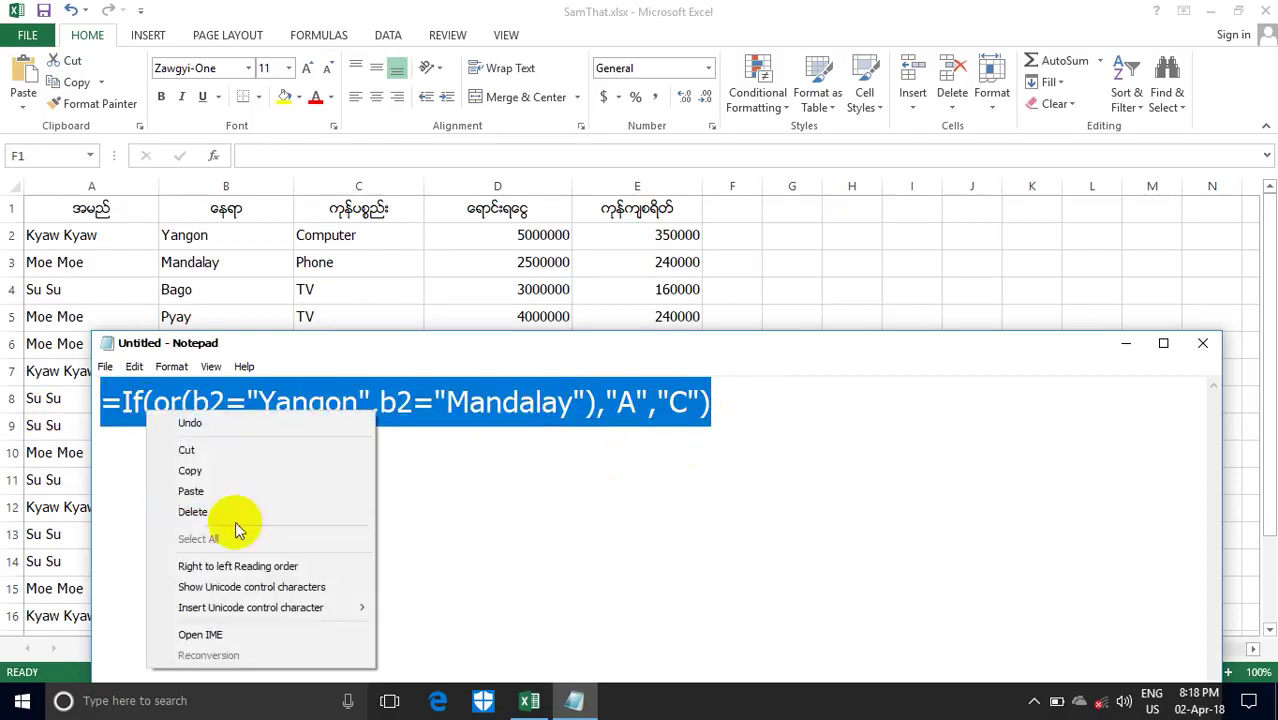
{"action": "left_click", "coordinate": [222, 490]}
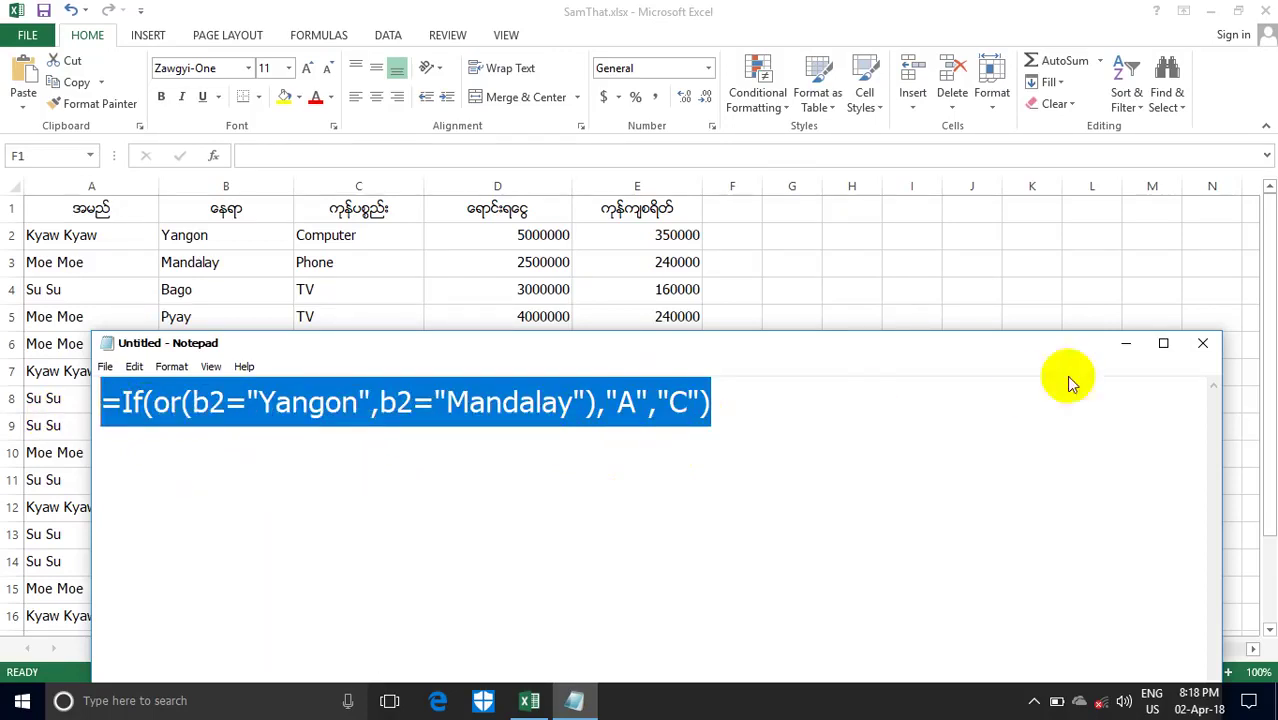
{"action": "left_click", "coordinate": [1130, 350]}
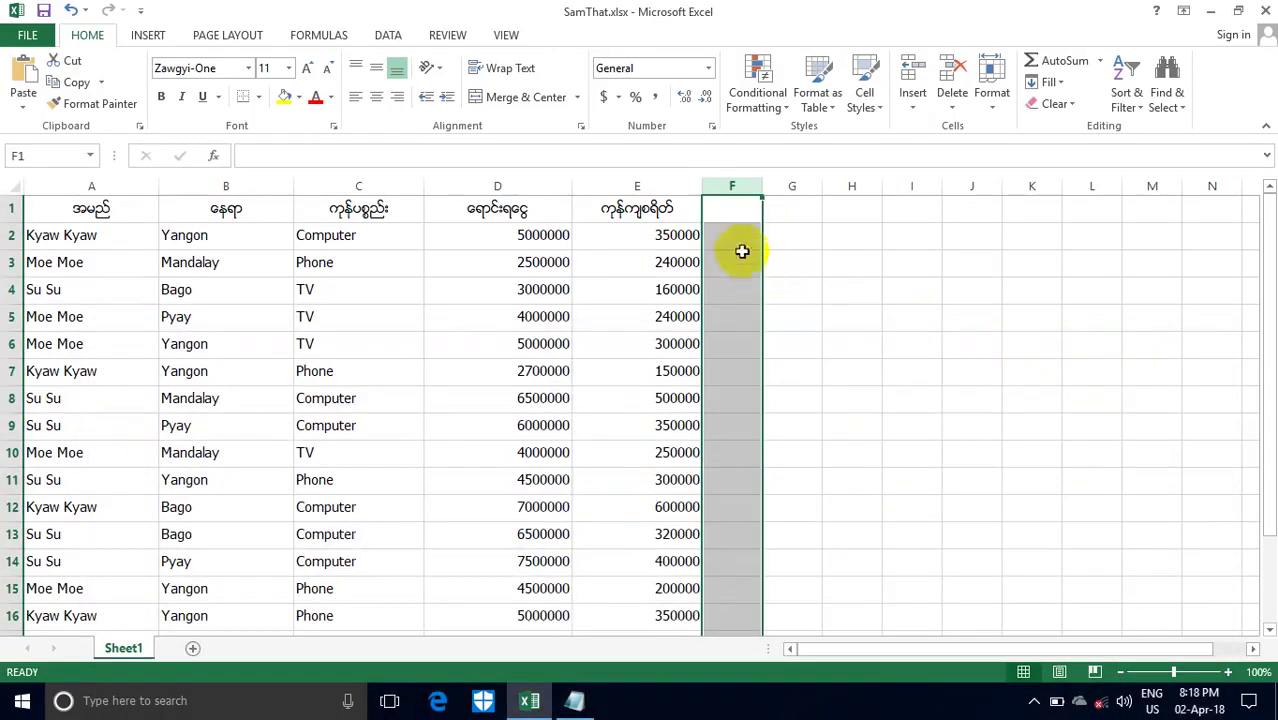
{"action": "left_click", "coordinate": [742, 248]}
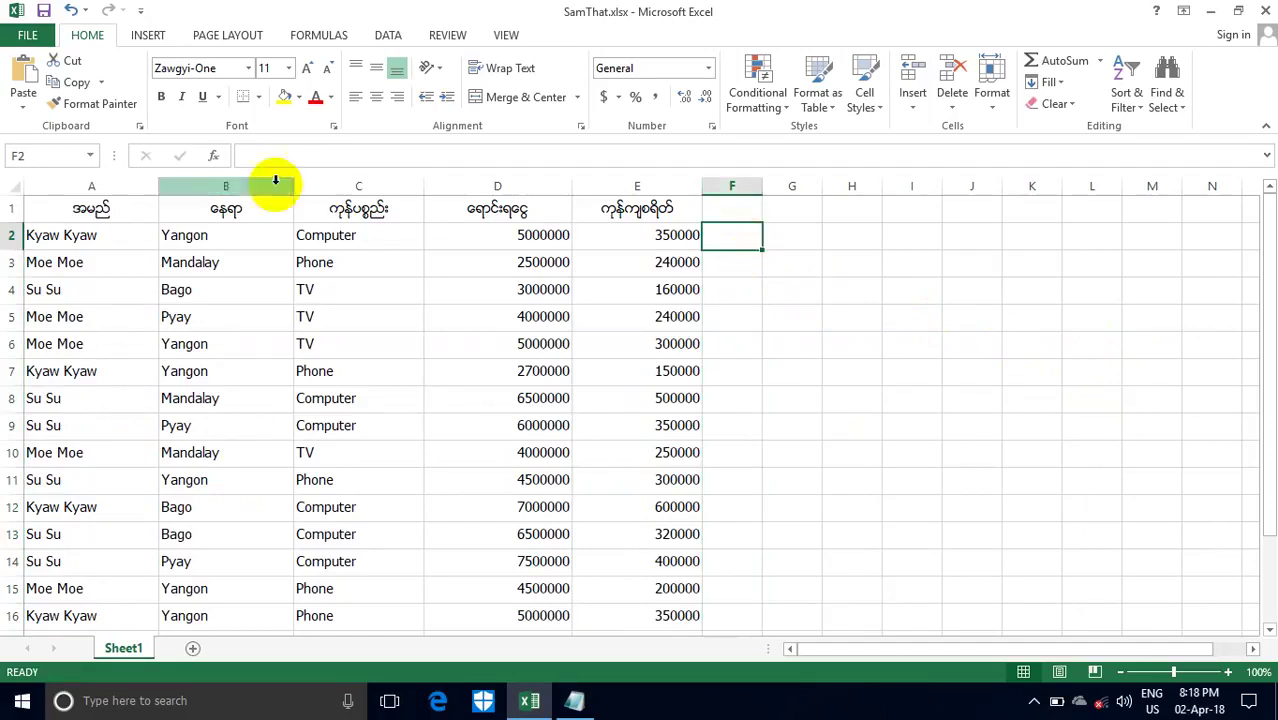
{"action": "left_click", "coordinate": [257, 160]}
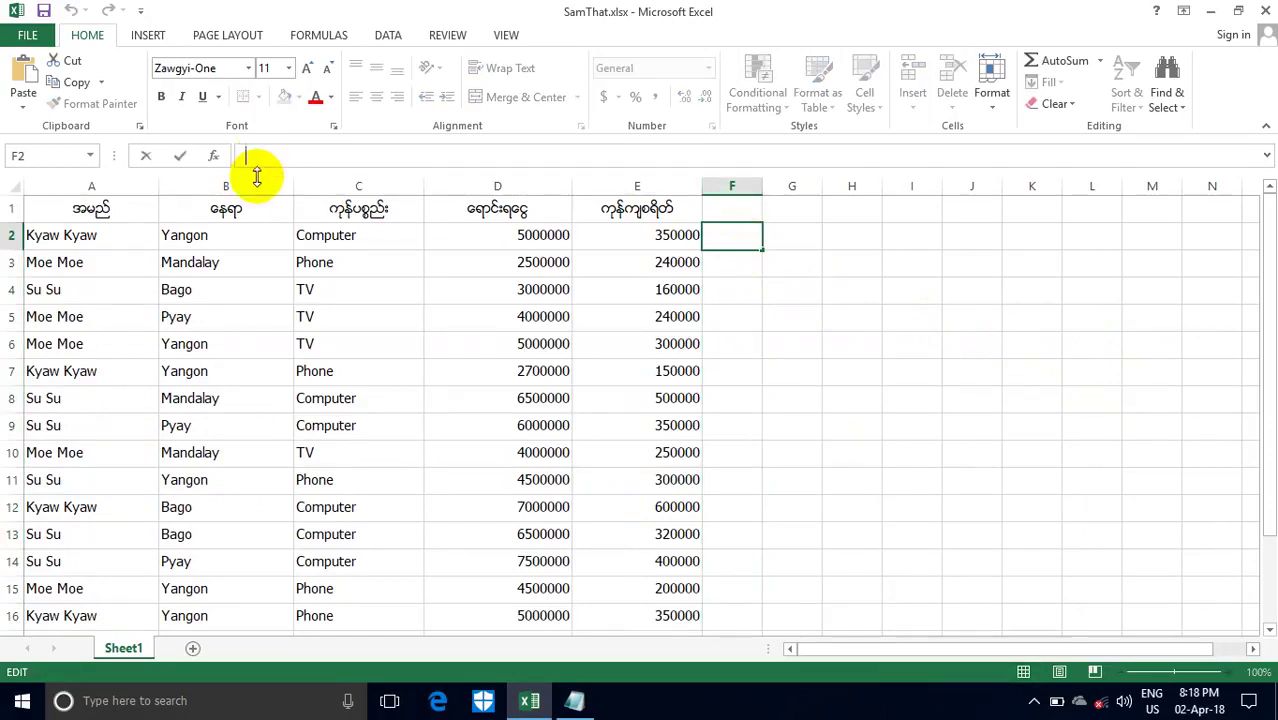
{"action": "type", "text": "=If(or(b2=\"Yangon\",b2=\"Mandalay\"),\"A\",\"C\")"}
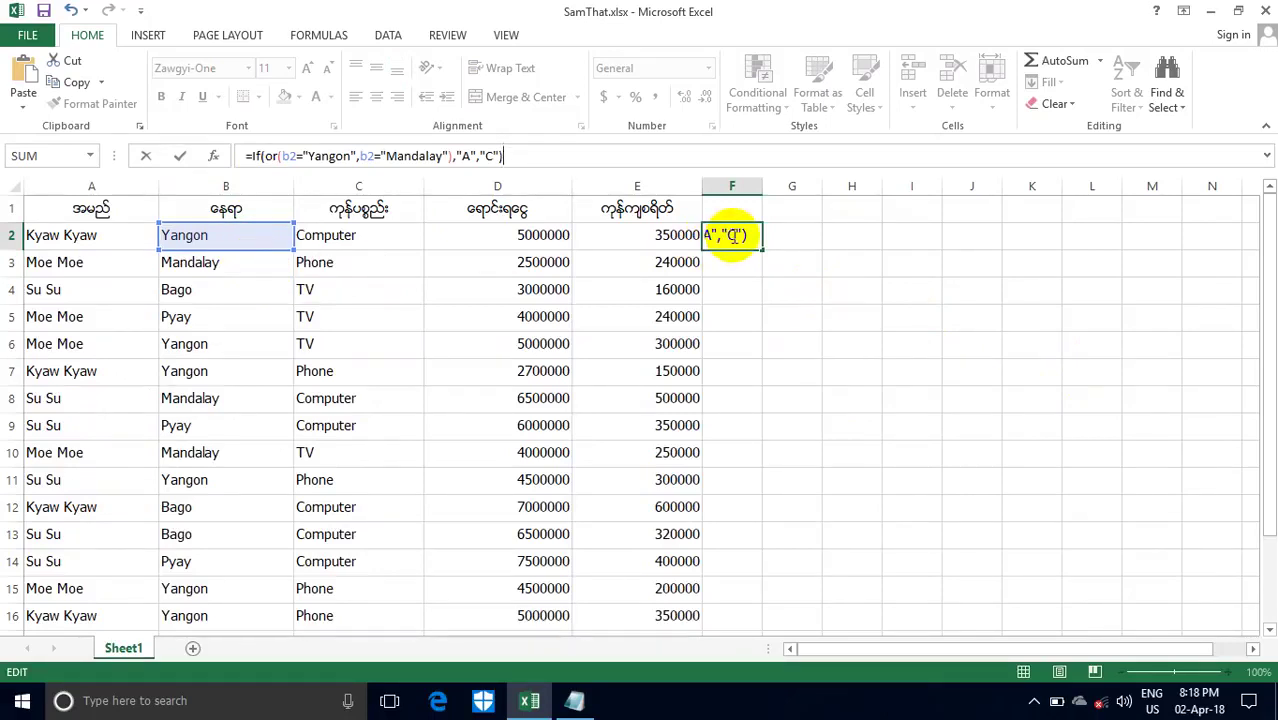
{"action": "key", "text": "Return"}
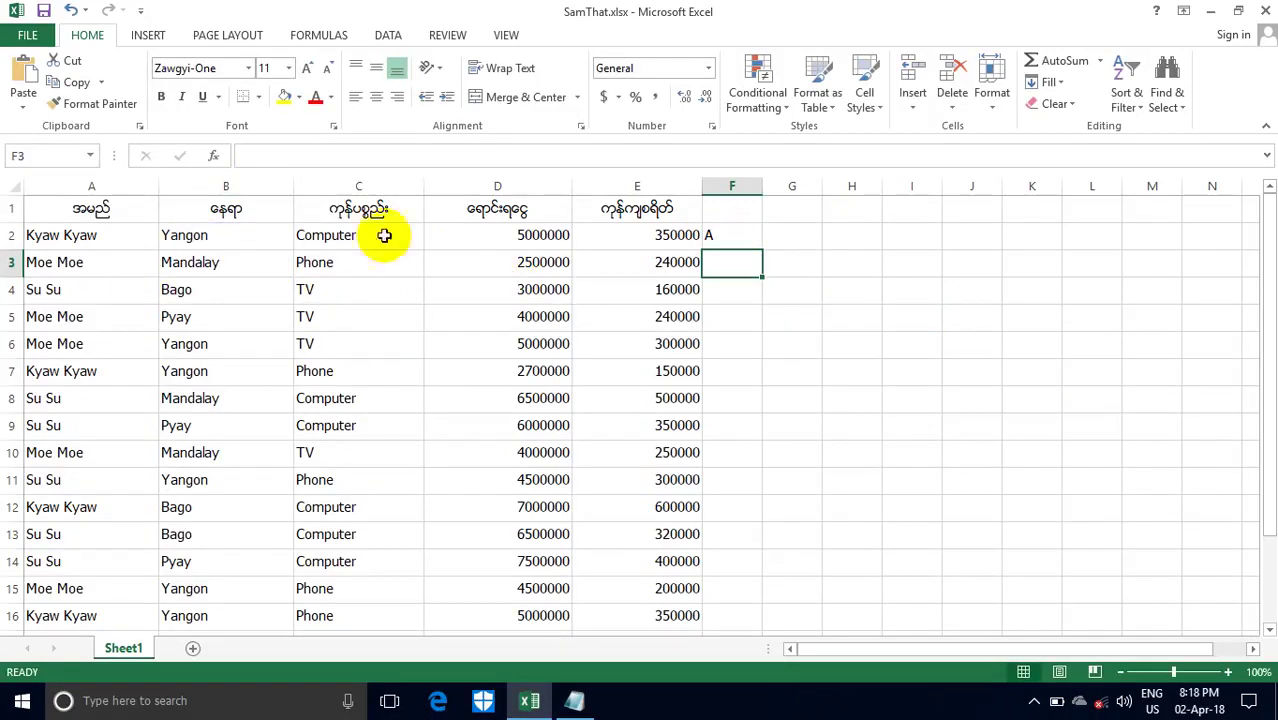
Fill the F2 formula down to F14 so each row shows A or C.
{"action": "left_click", "coordinate": [732, 240]}
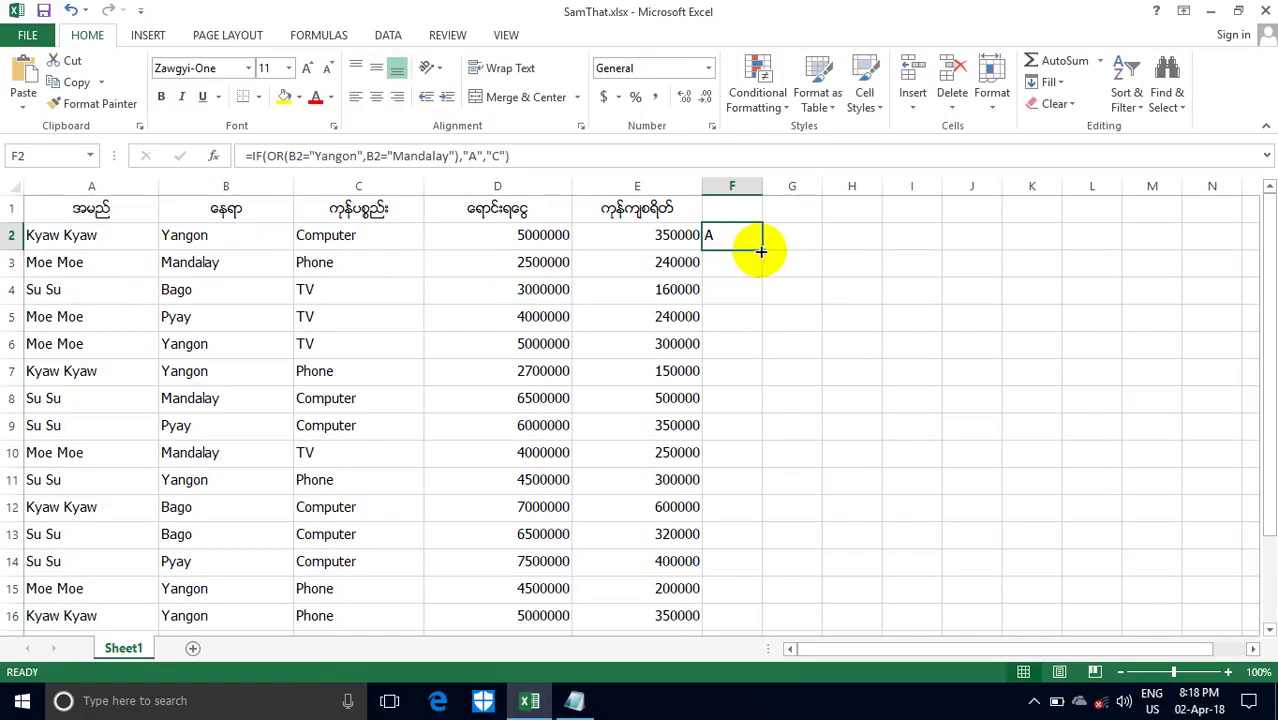
{"action": "mouse_move", "coordinate": [759, 253]}
{"action": "left_mouse_down"}
{"action": "mouse_move", "coordinate": [751, 589]}
{"action": "mouse_move", "coordinate": [750, 563]}
{"action": "left_mouse_up"}
{"action": "left_click", "coordinate": [966, 402]}
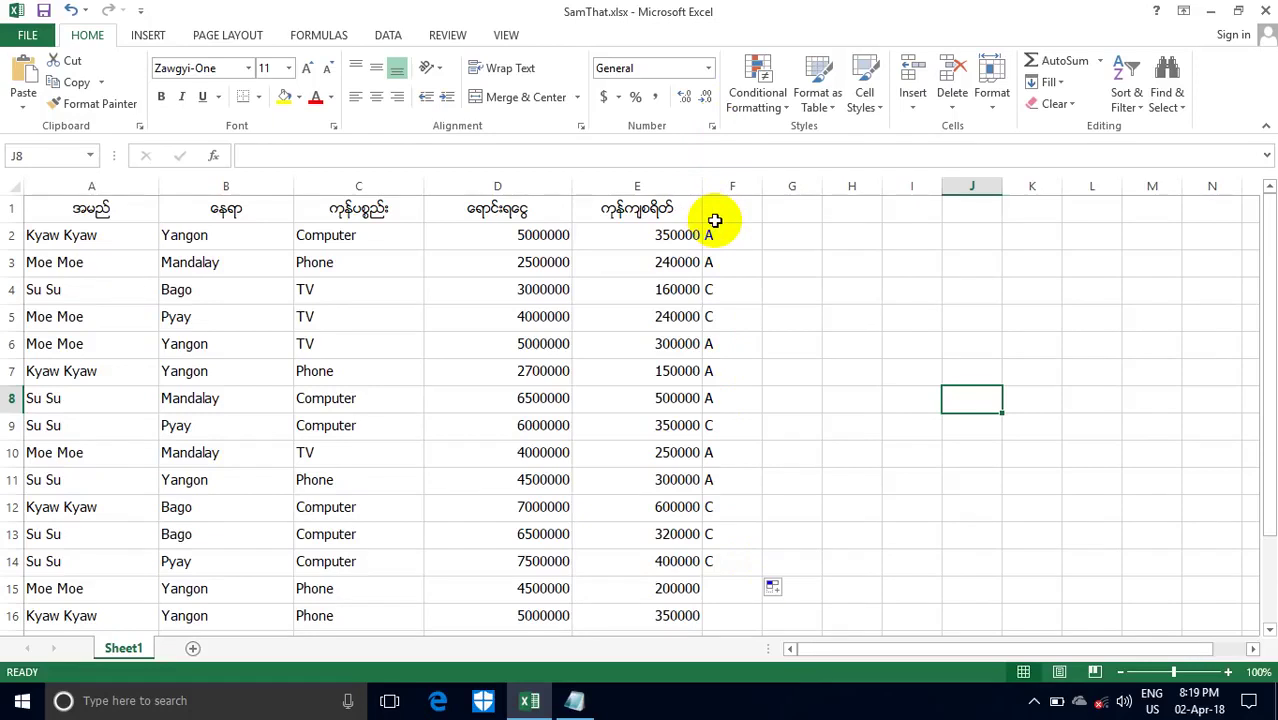
{"action": "left_click", "coordinate": [718, 214]}
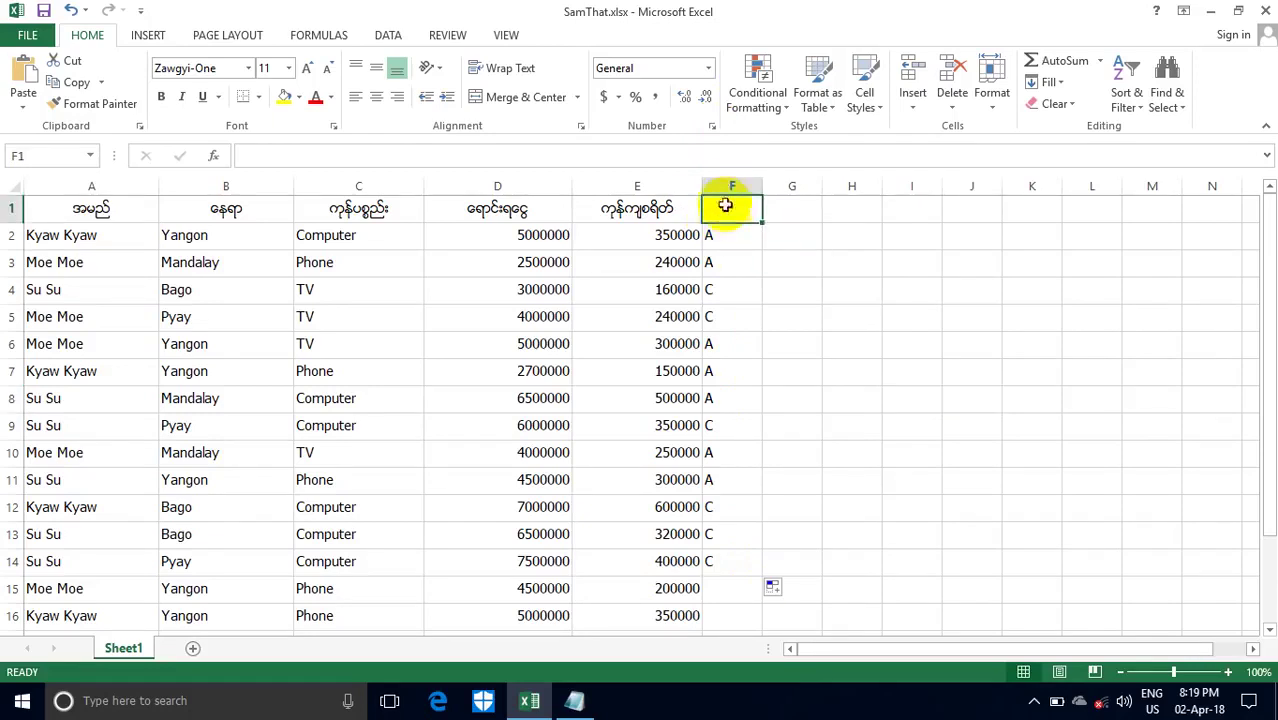
Delete column F's A/C results and cut the old formula out of Notepad.
{"action": "left_click", "coordinate": [730, 186]}
{"action": "key", "text": "Delete"}
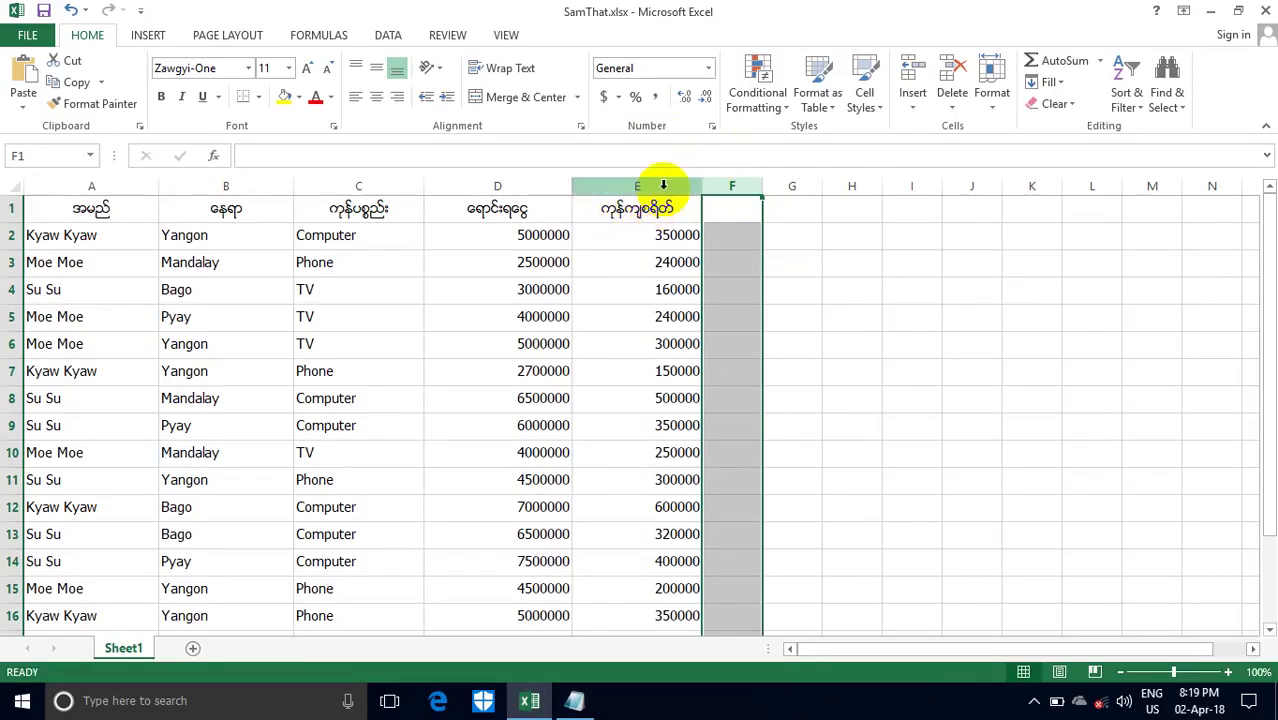
{"action": "left_click", "coordinate": [573, 700]}
{"action": "key", "text": "ctrl+x"}
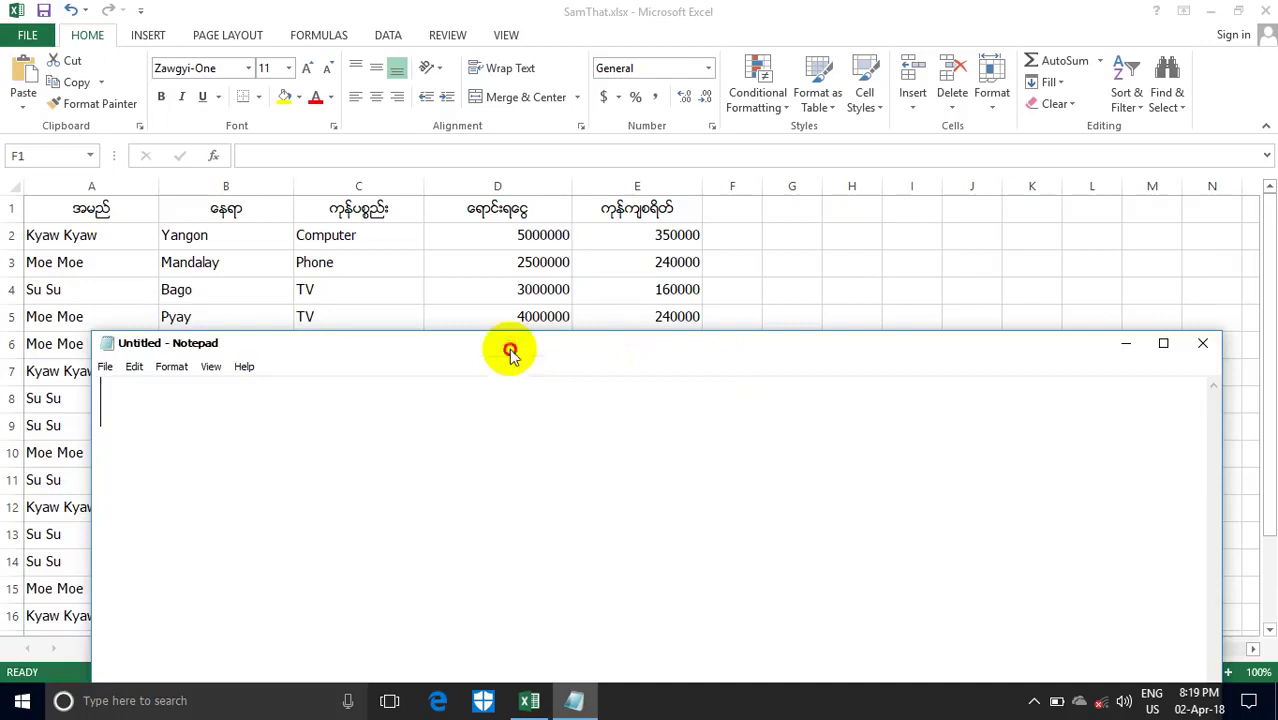
Begin the IF(AND) formula in Notepad with the first condition, b2="Yangon".
{"action": "left_click_drag", "start_coordinate": [510, 352], "coordinate": [398, 555]}
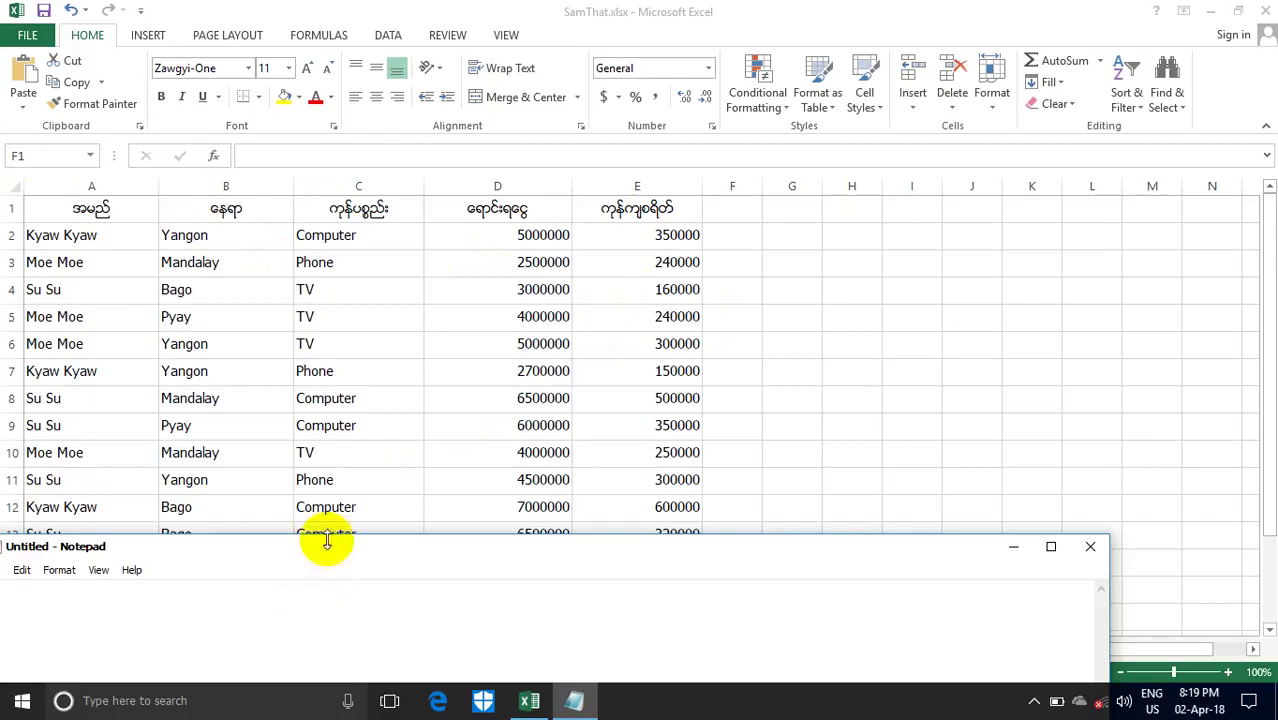
{"action": "left_click_drag", "start_coordinate": [335, 548], "coordinate": [497, 397]}
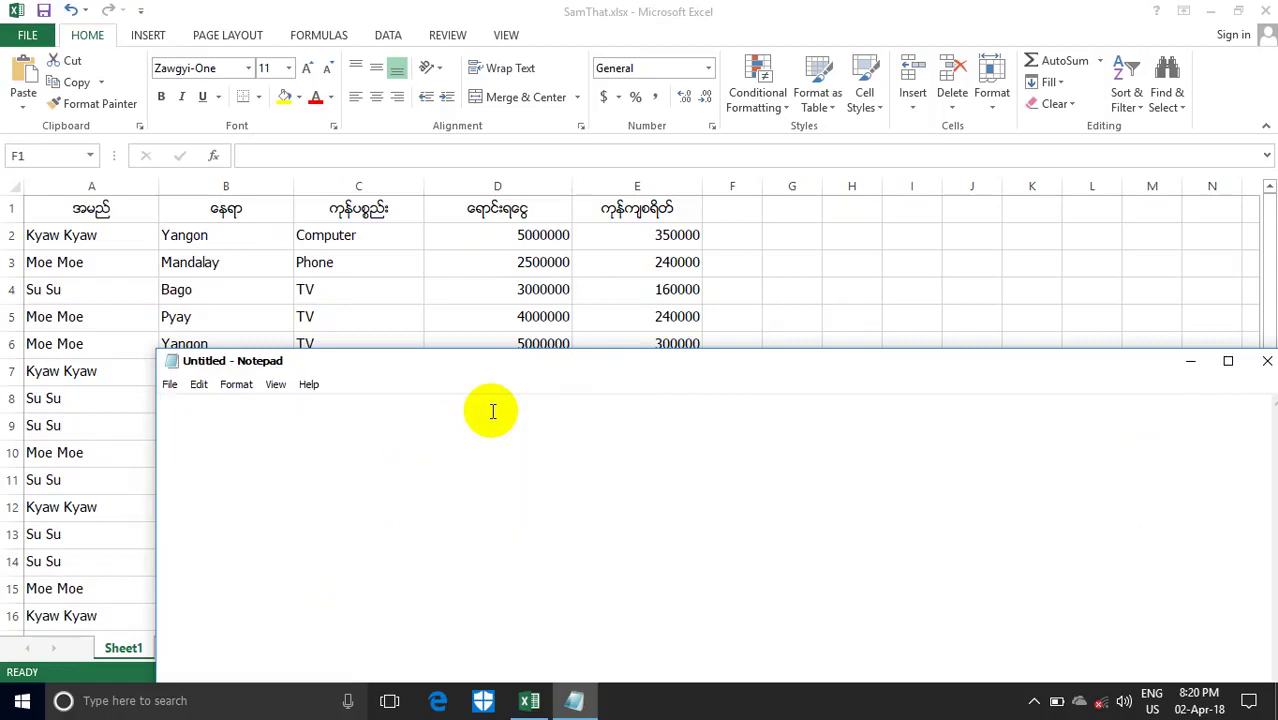
{"action": "type", "text": "="}
{"action": "type", "text": "If"}
{"action": "type", "text": "("}
{"action": "type", "text": "A"}
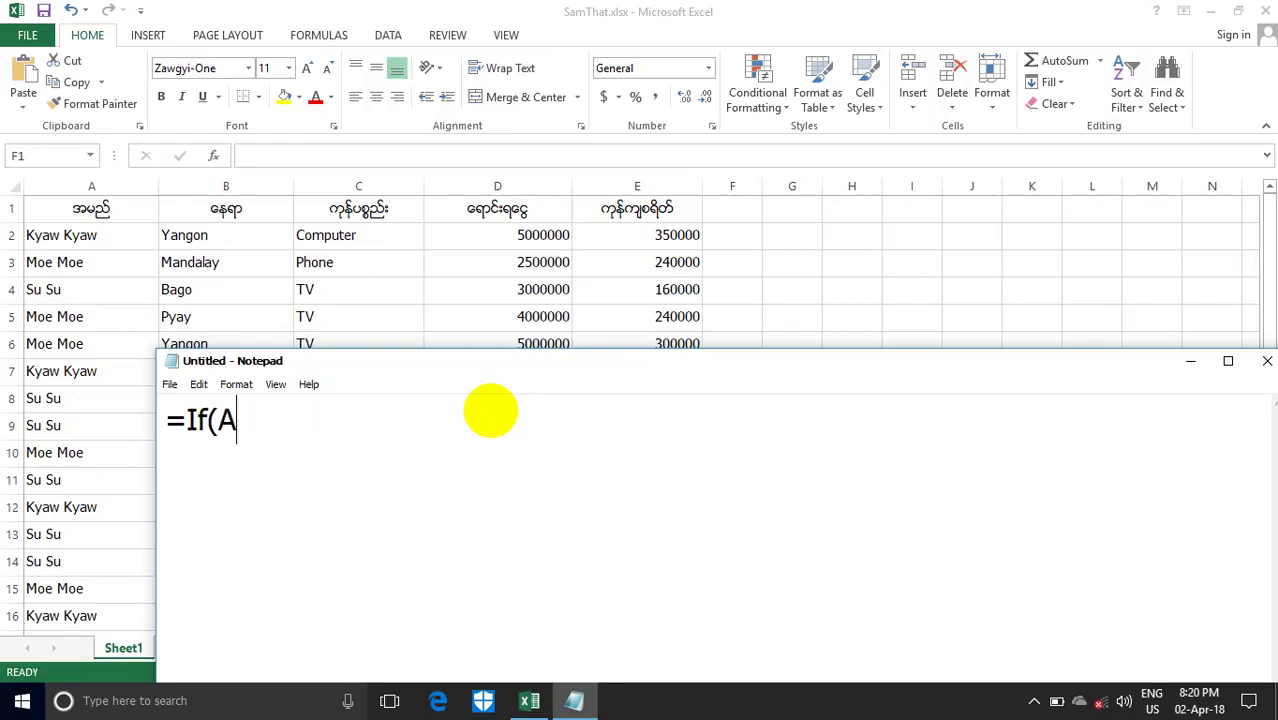
{"action": "type", "text": "nd"}
{"action": "key", "text": "BackSpace"}
{"action": "type", "text": "nd"}
{"action": "type", "text": "("}
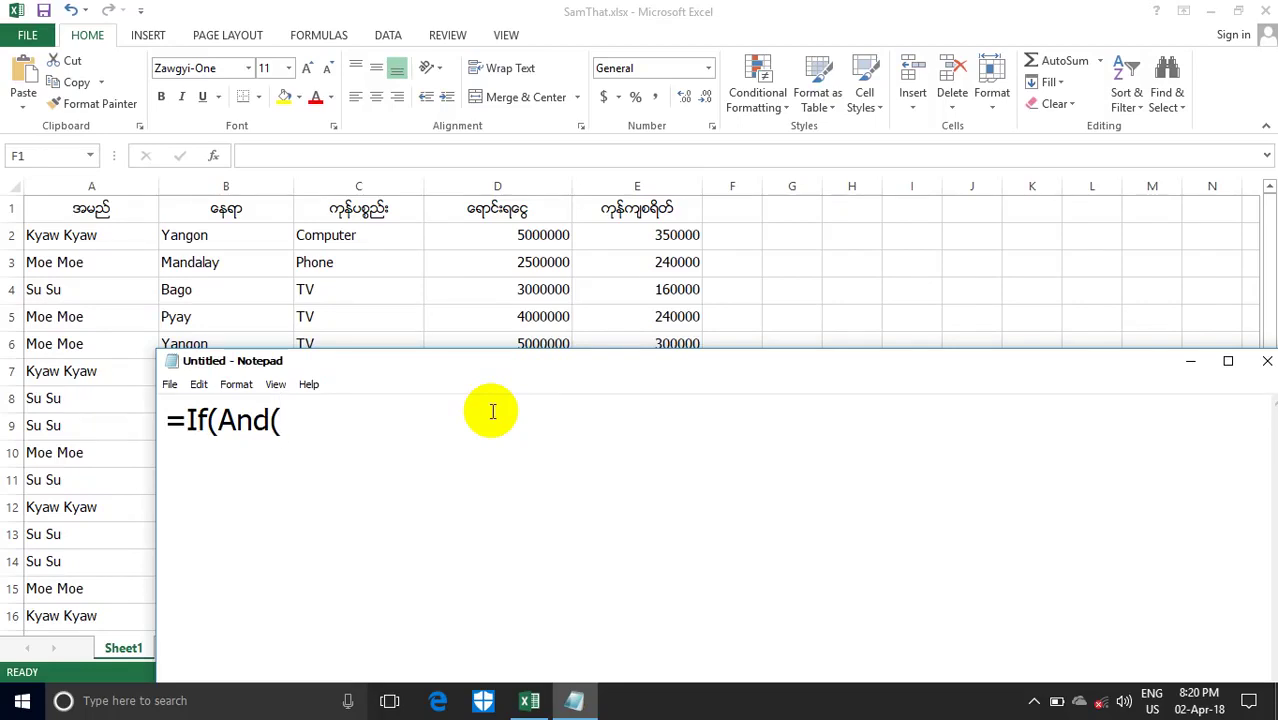
{"action": "type", "text": "b2"}
{"action": "type", "text": "="}
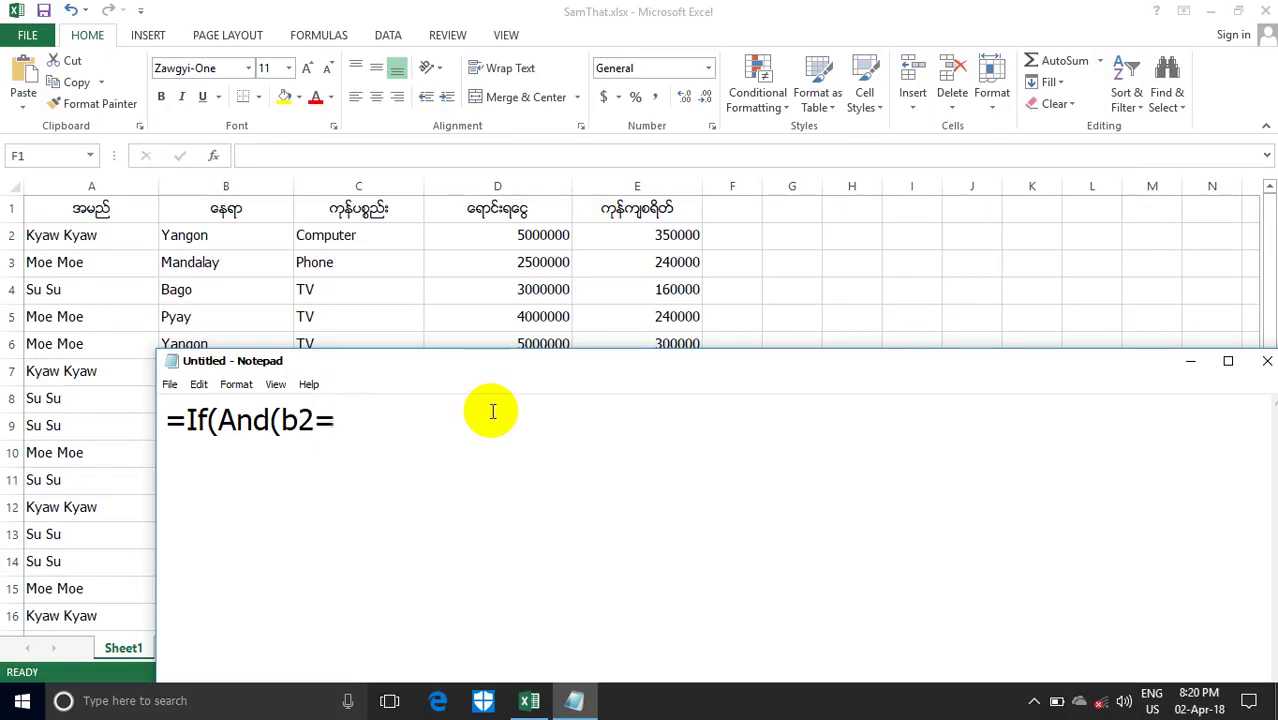
{"action": "type", "text": "\""}
{"action": "type", "text": "Y"}
{"action": "type", "text": "angon"}
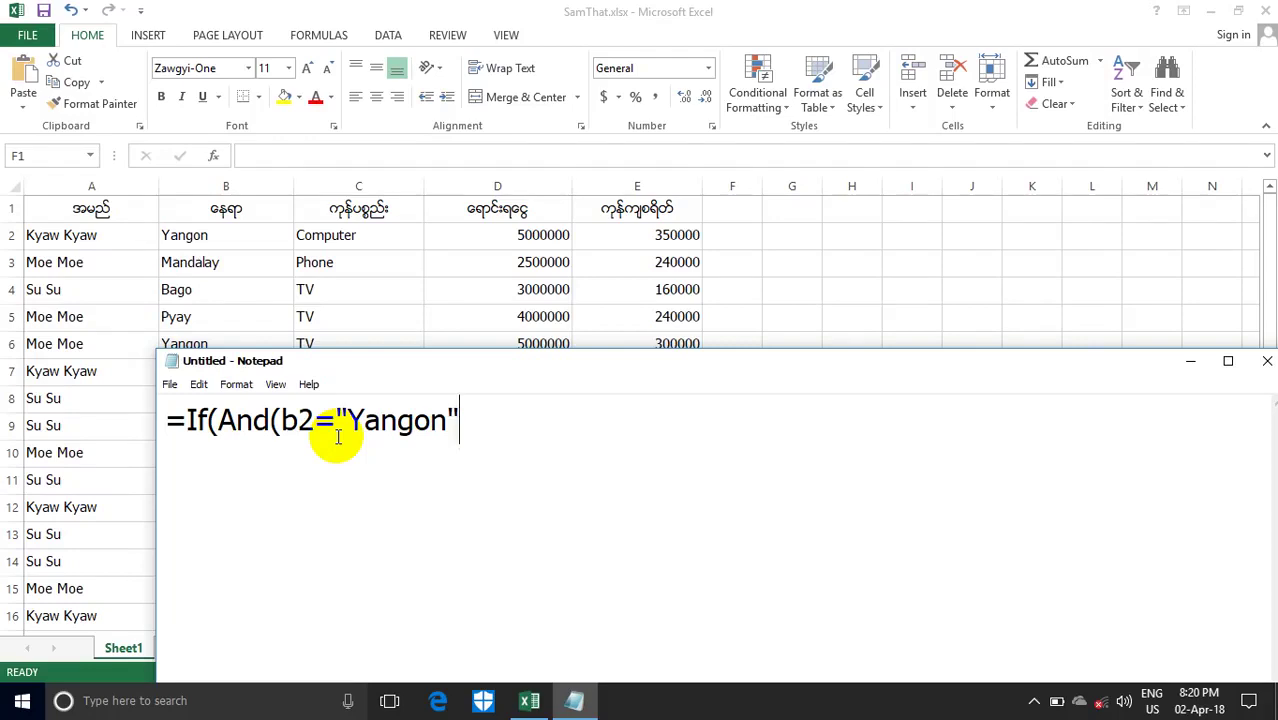
{"action": "type", "text": ","}
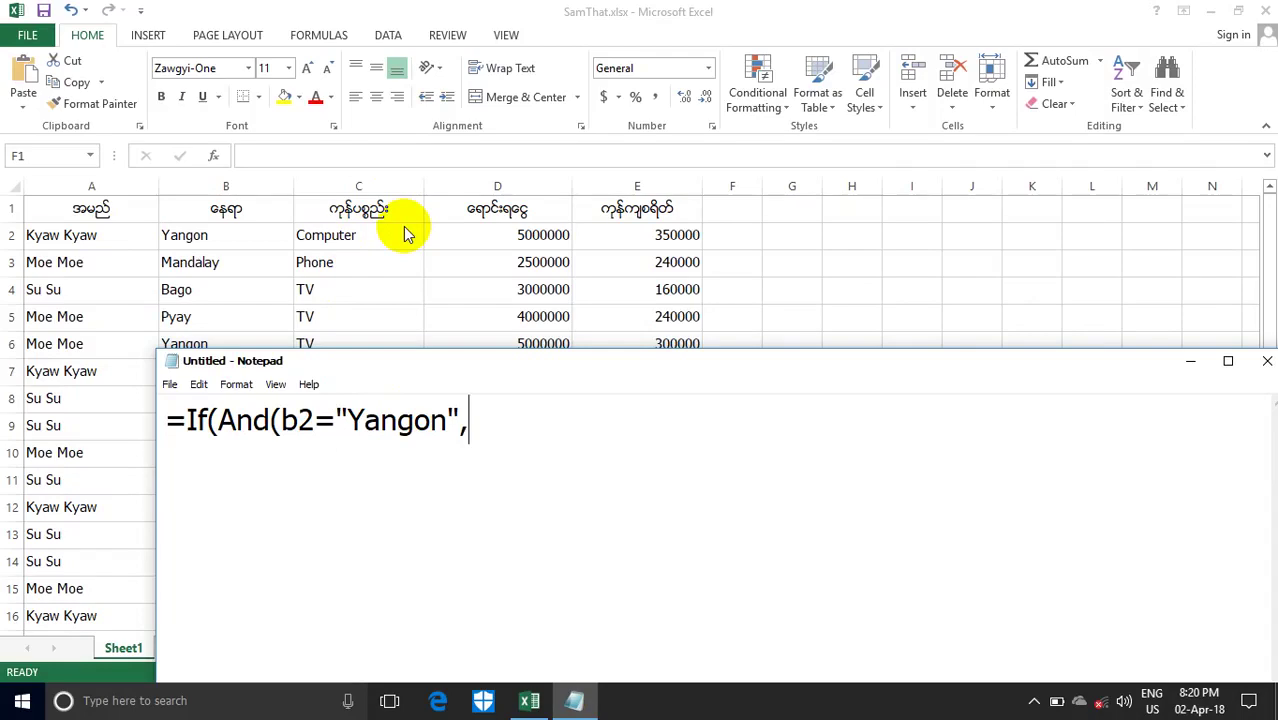
Add the C2="Phone" condition and the "A","" results to complete the formula.
{"action": "type", "text": "C2"}
{"action": "type", "text": "="}
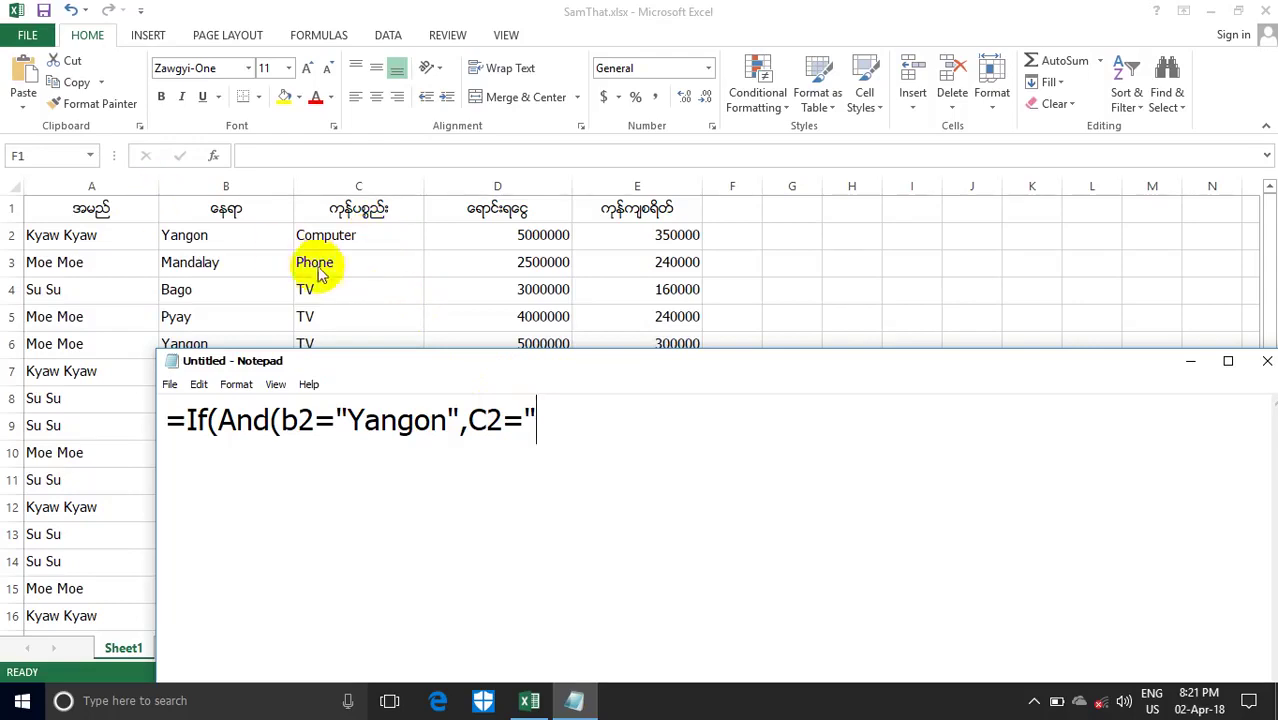
{"action": "type", "text": "Ph"}
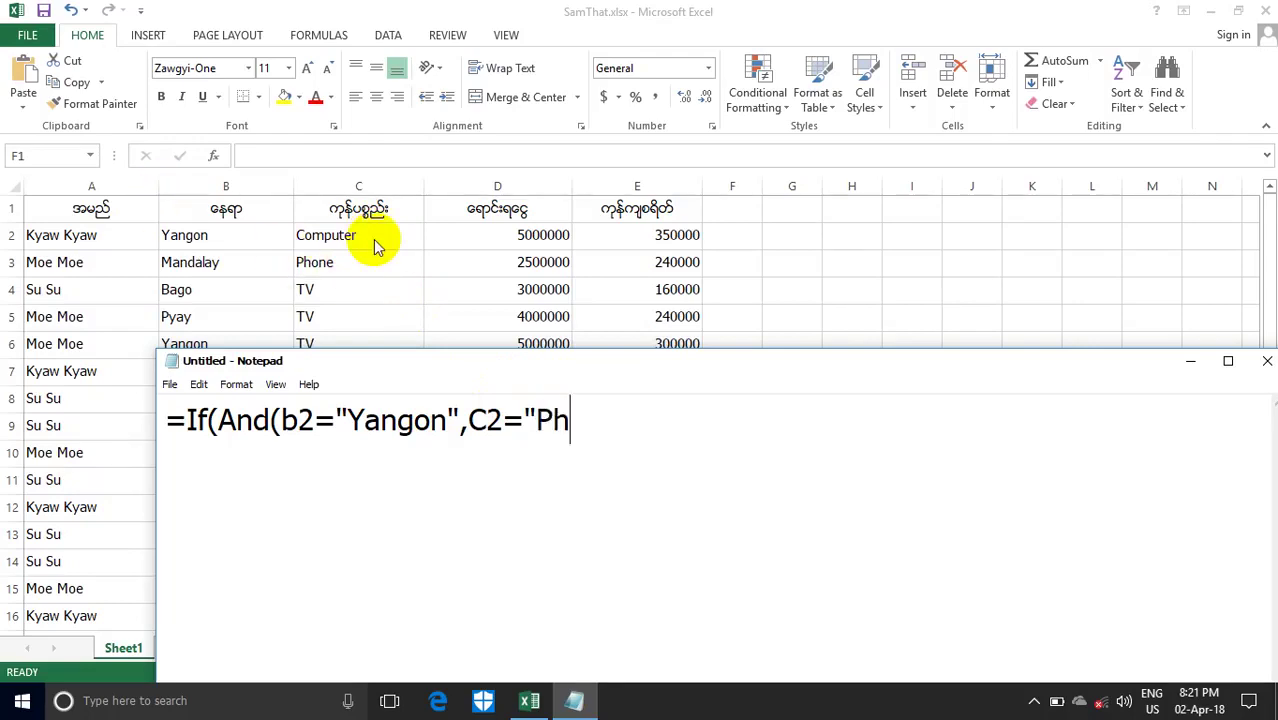
{"action": "type", "text": "one"}
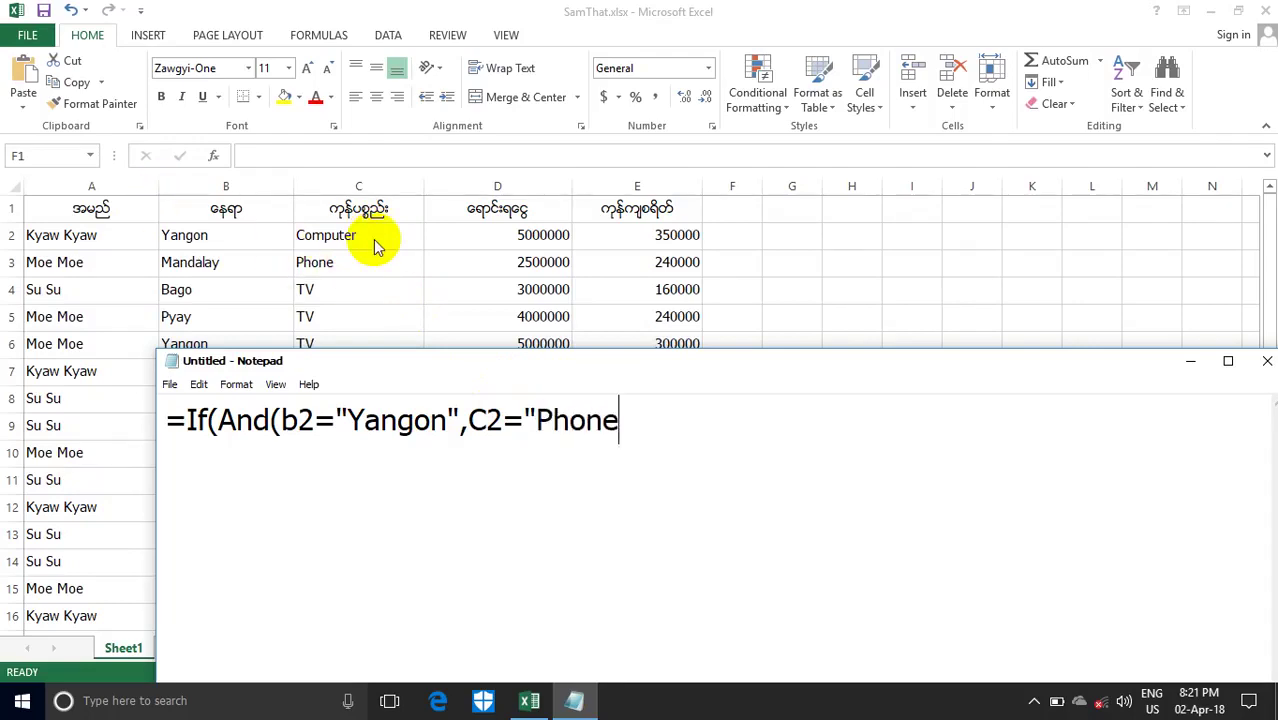
{"action": "left_click_drag", "start_coordinate": [537, 420], "coordinate": [613, 420]}
{"action": "left_click", "coordinate": [620, 420]}
{"action": "type", "text": "\""}
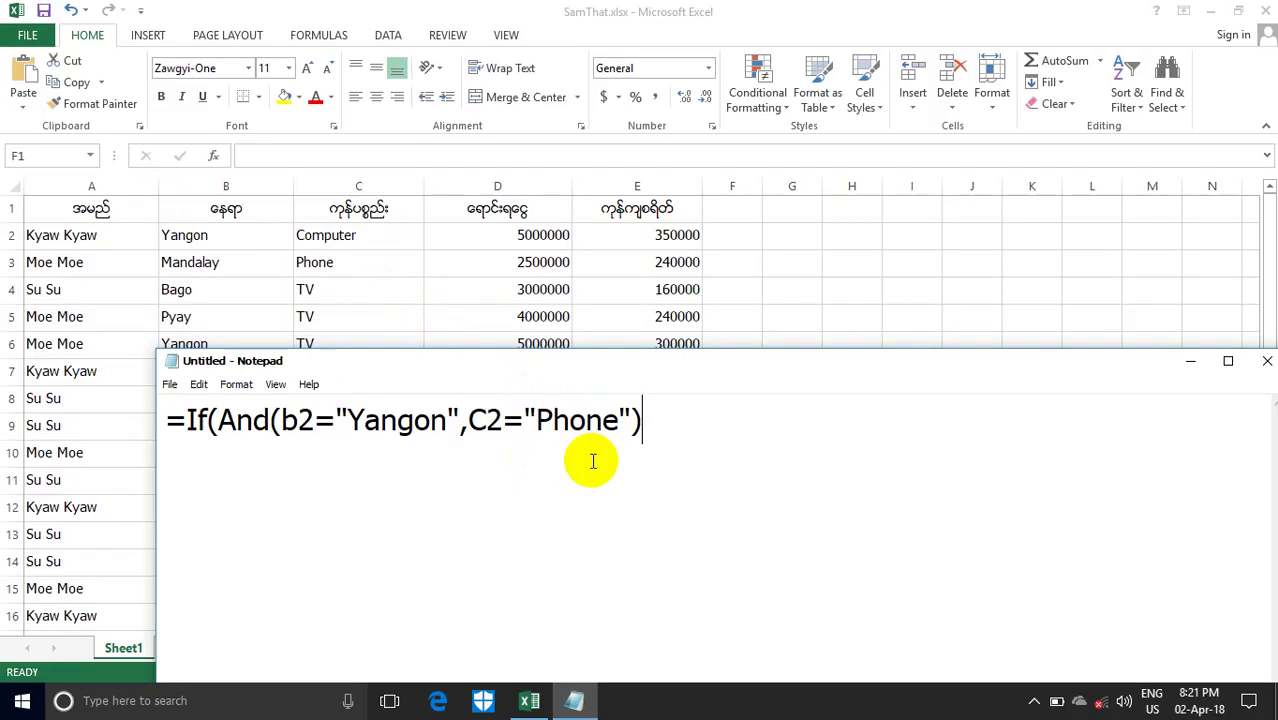
{"action": "left_click_drag", "start_coordinate": [282, 420], "coordinate": [334, 420]}
{"action": "type", "text": ",\""}
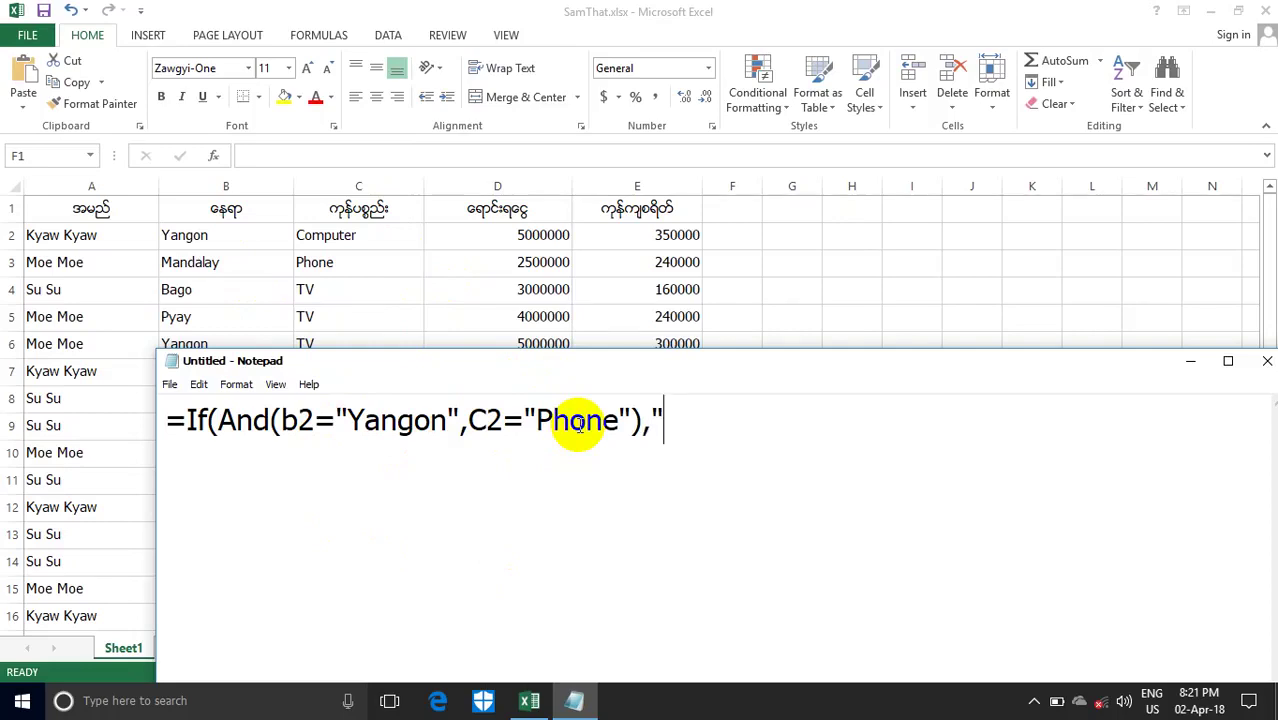
{"action": "type", "text": "a"}
{"action": "type", "text": ","}
{"action": "type", "text": "\""}
{"action": "type", "text": "\"A\",\"\""}
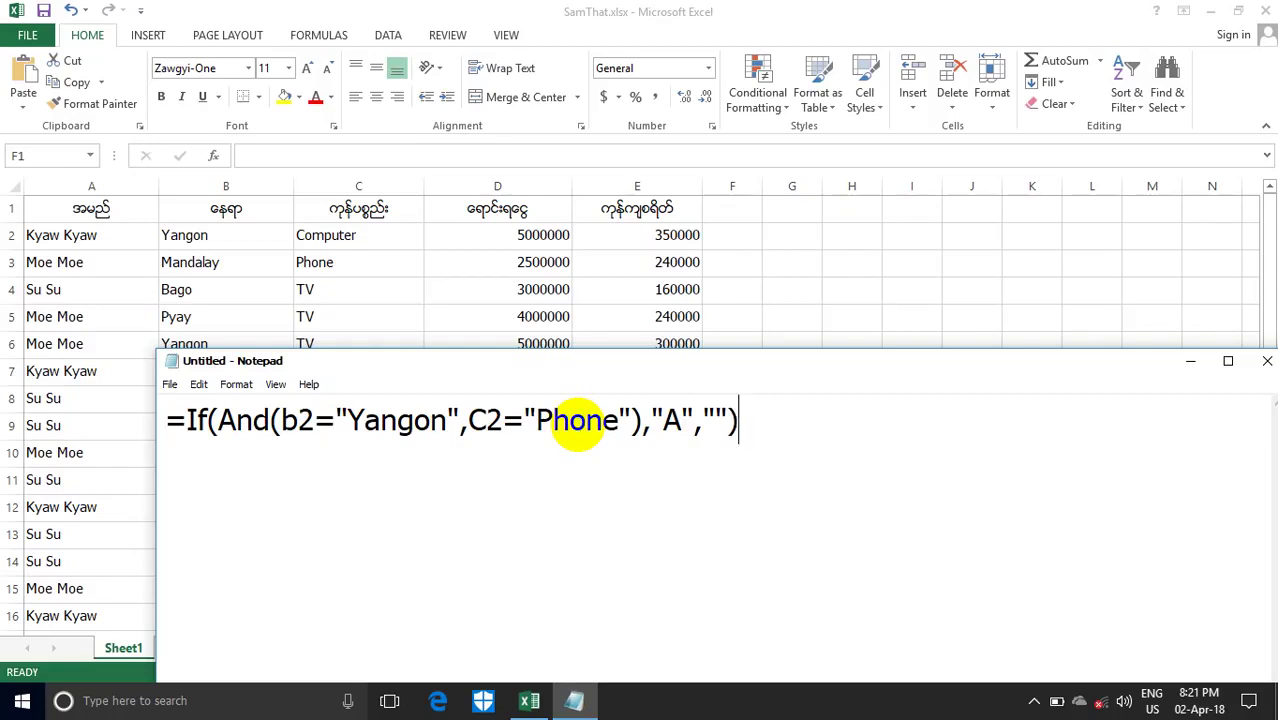
{"action": "key", "text": "End"}
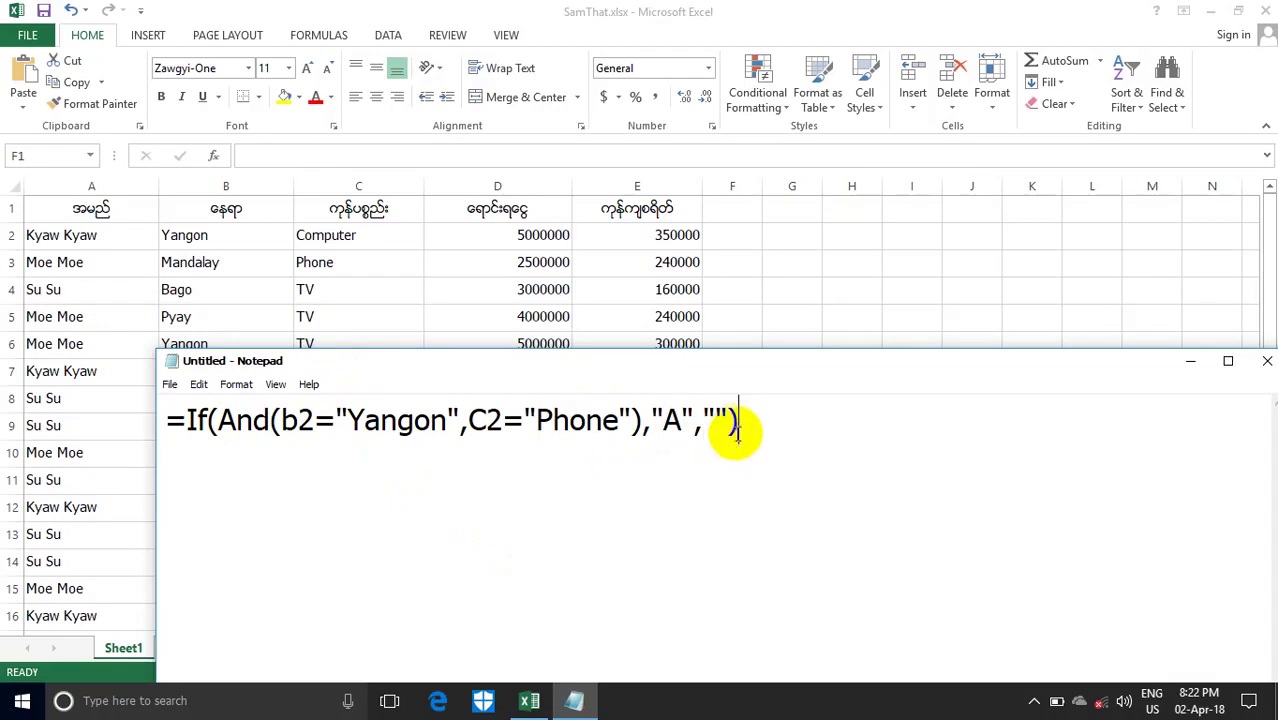
Copy the IF(AND) formula from Notepad into F2, which shows blank for row 2.
{"action": "left_click_drag", "start_coordinate": [740, 422], "coordinate": [105, 404]}
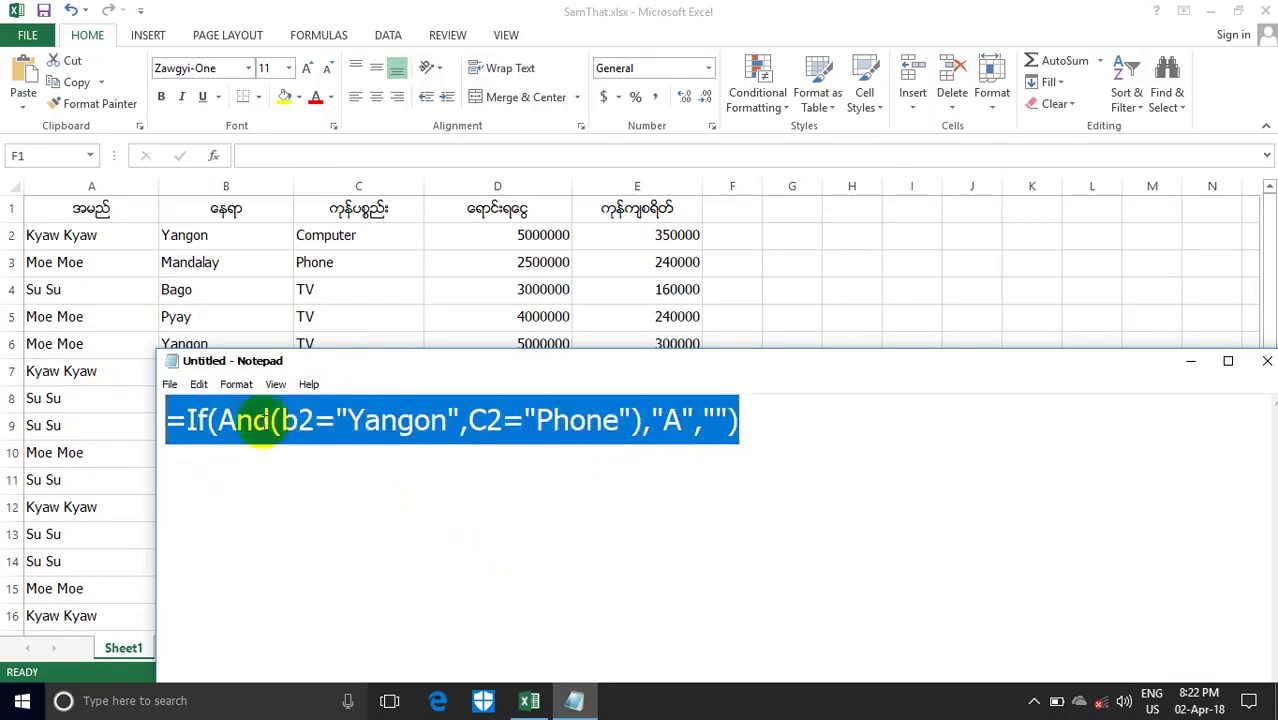
{"action": "right_click", "coordinate": [265, 422]}
{"action": "left_click", "coordinate": [337, 483]}
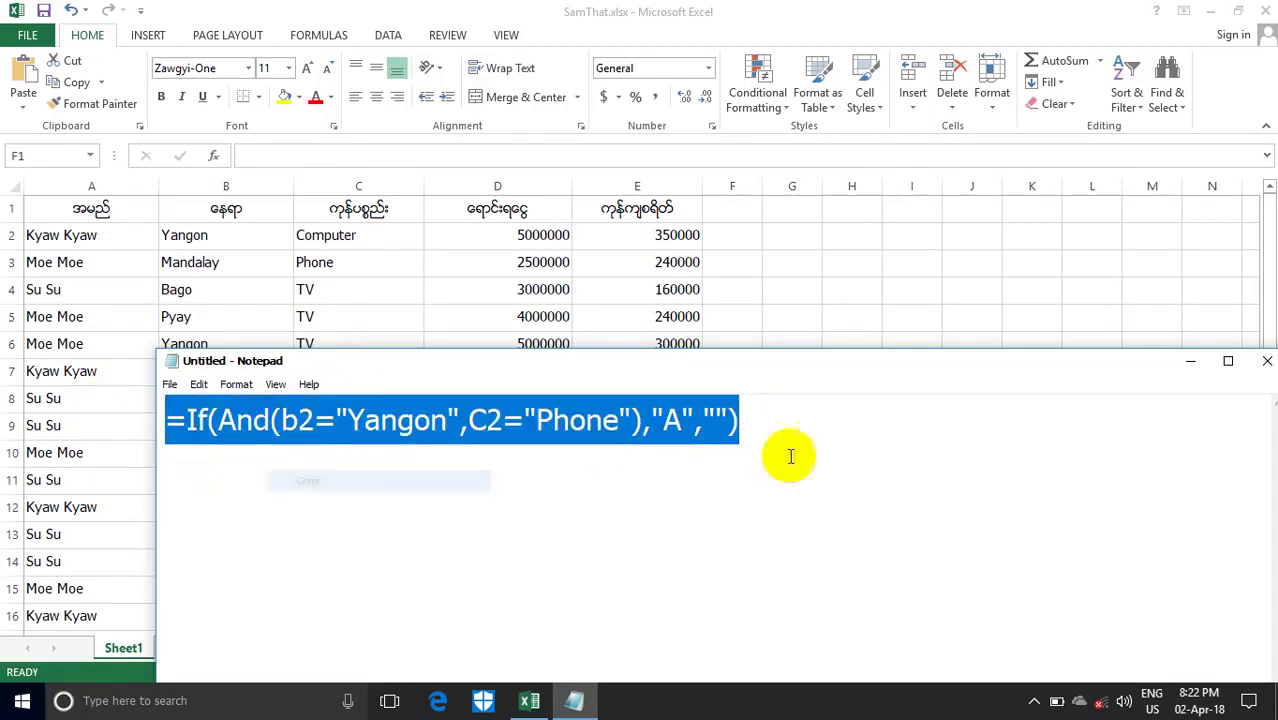
{"action": "left_click", "coordinate": [1191, 360]}
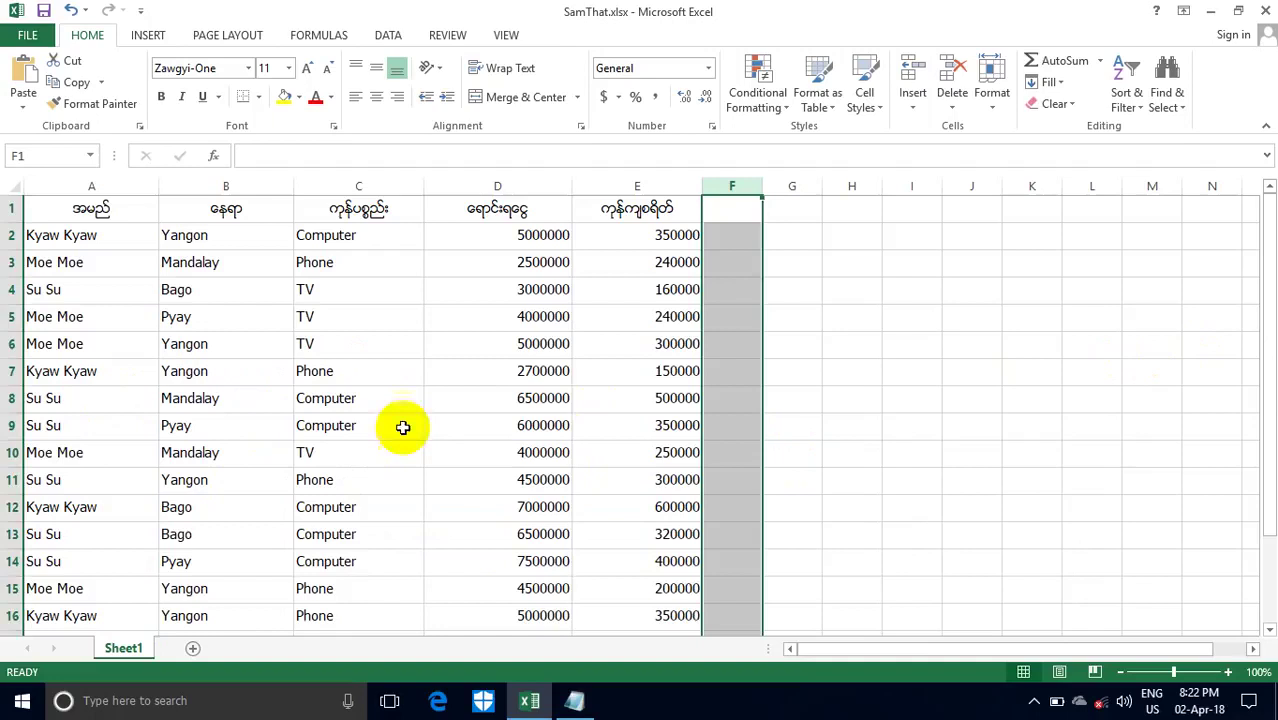
{"action": "left_click", "coordinate": [733, 244]}
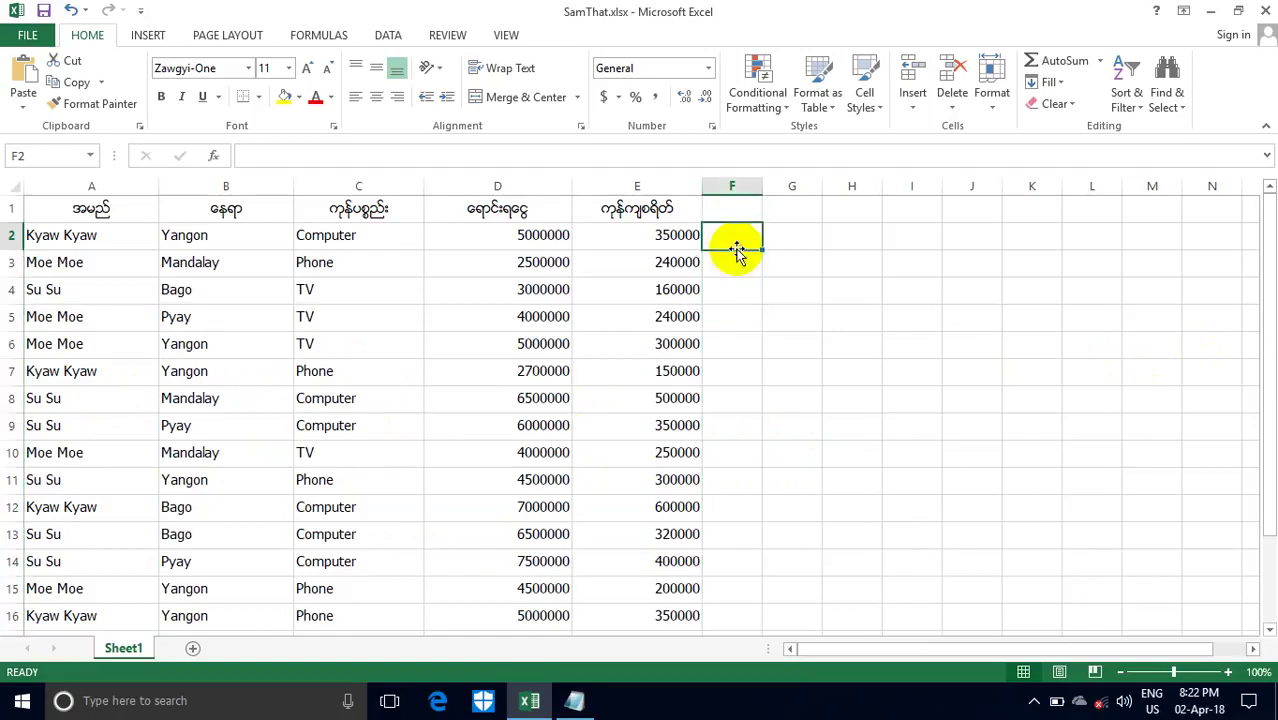
{"action": "left_click", "coordinate": [254, 152]}
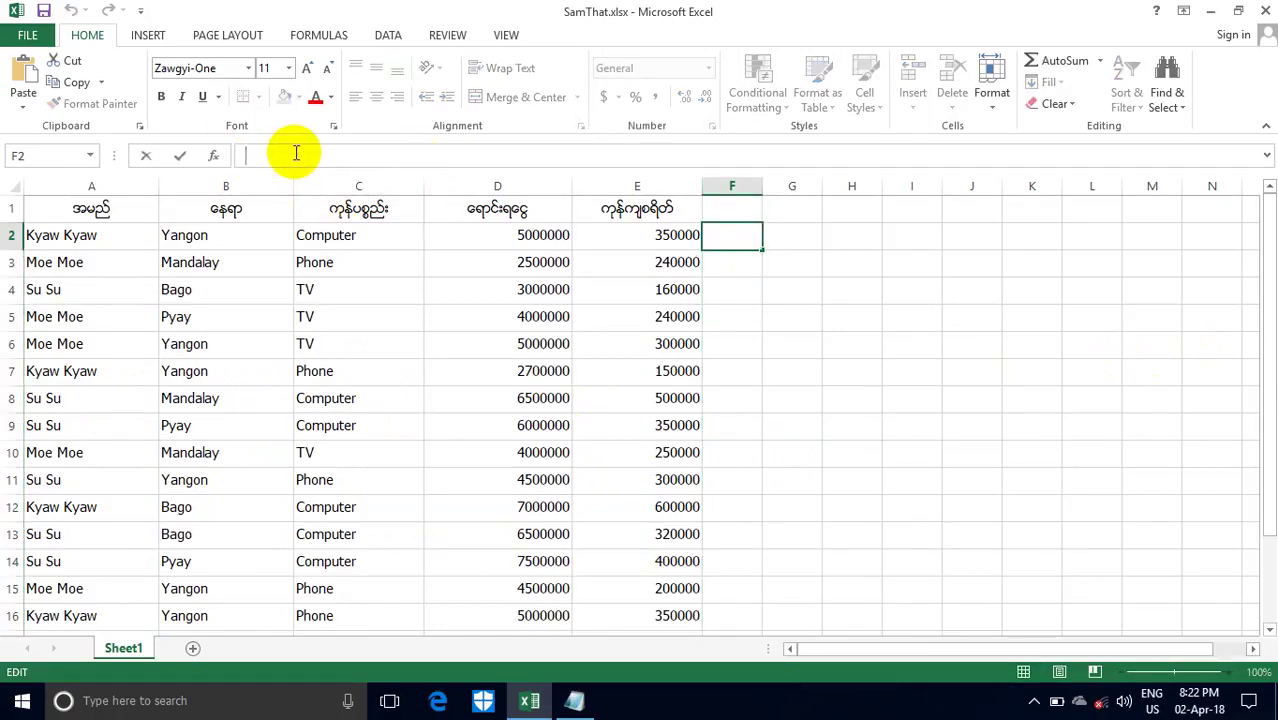
{"action": "key", "text": "ctrl+v"}
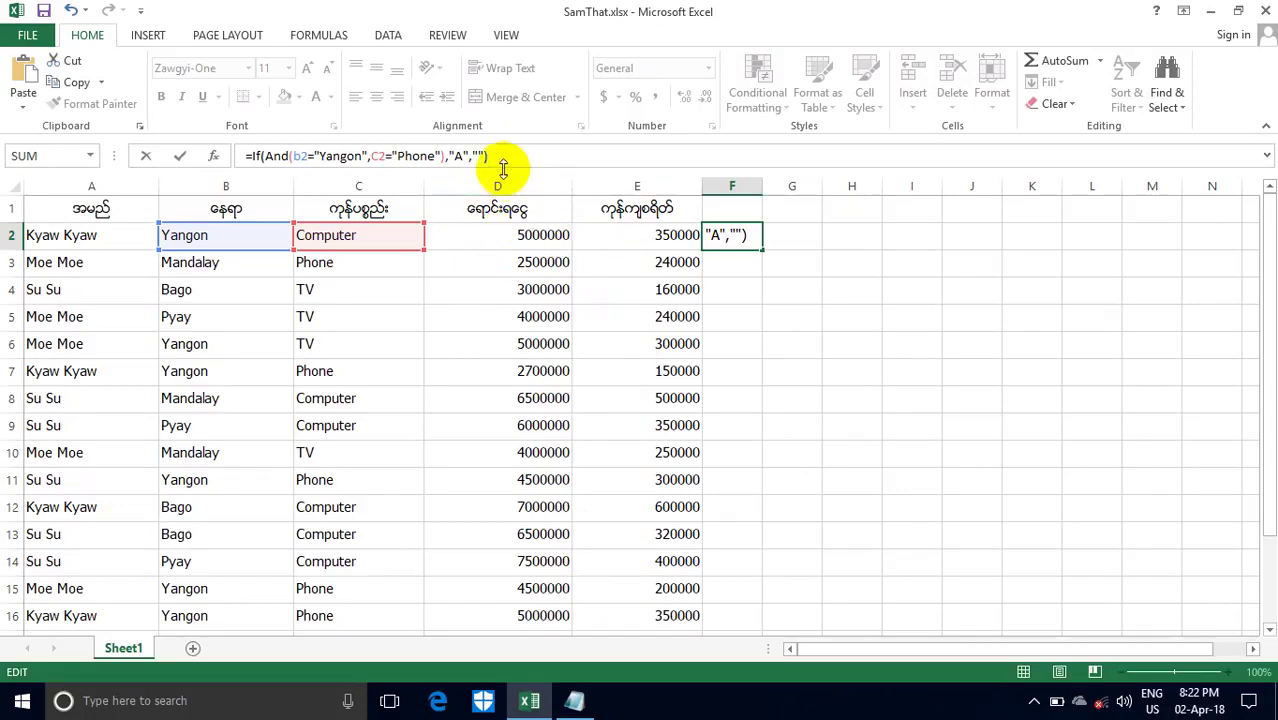
{"action": "key", "text": "Return"}
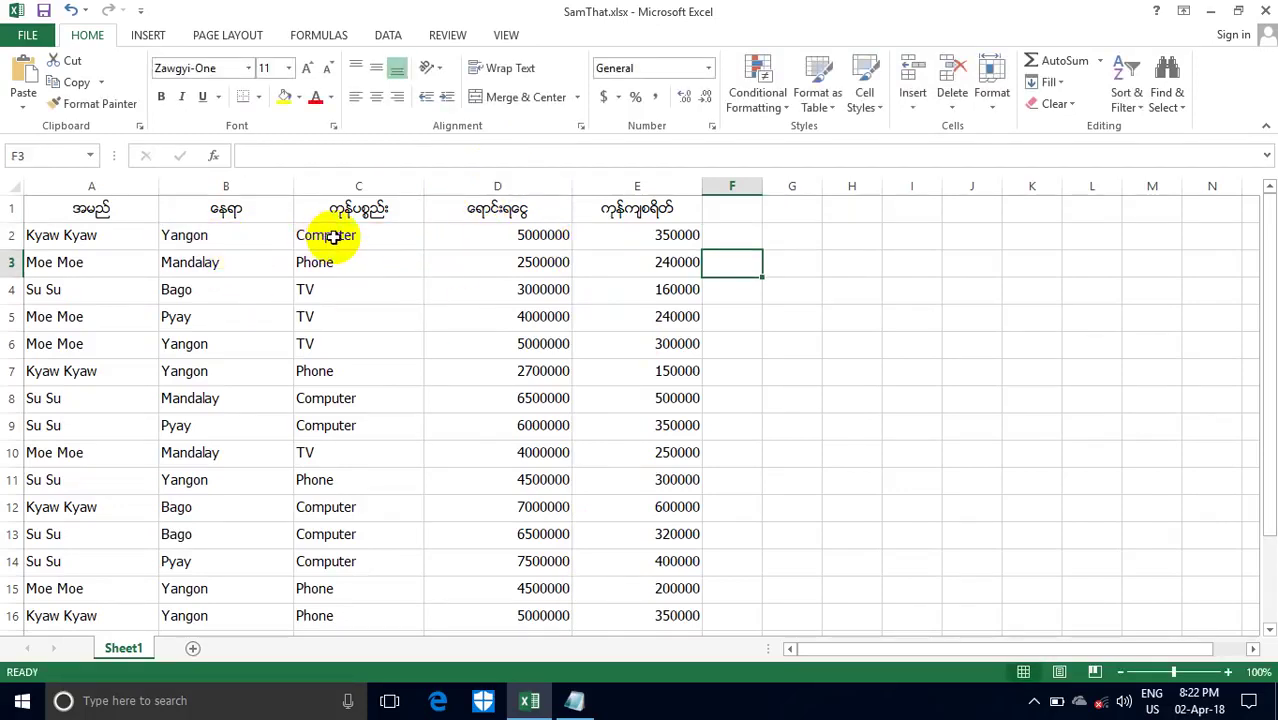
Check the formula in F2 by moving between cells F2, F3 and G2.
{"action": "left_click", "coordinate": [753, 241]}
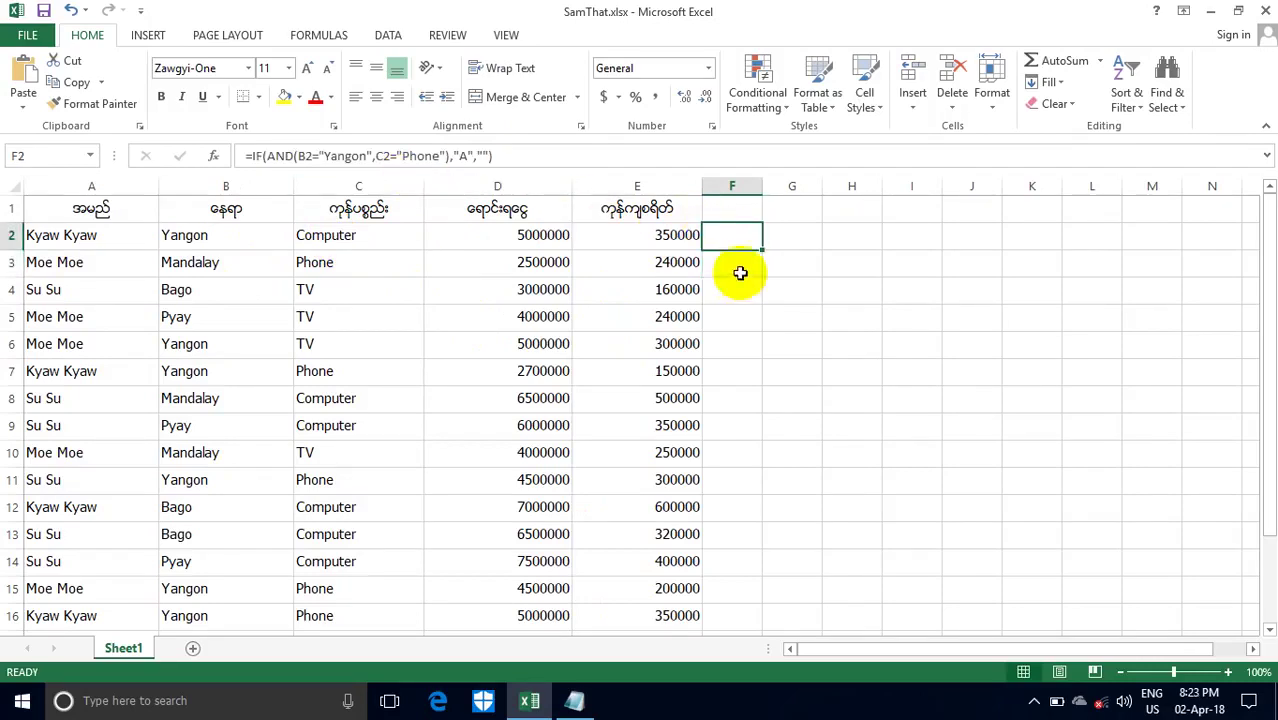
{"action": "left_click", "coordinate": [731, 262]}
{"action": "left_click", "coordinate": [783, 235]}
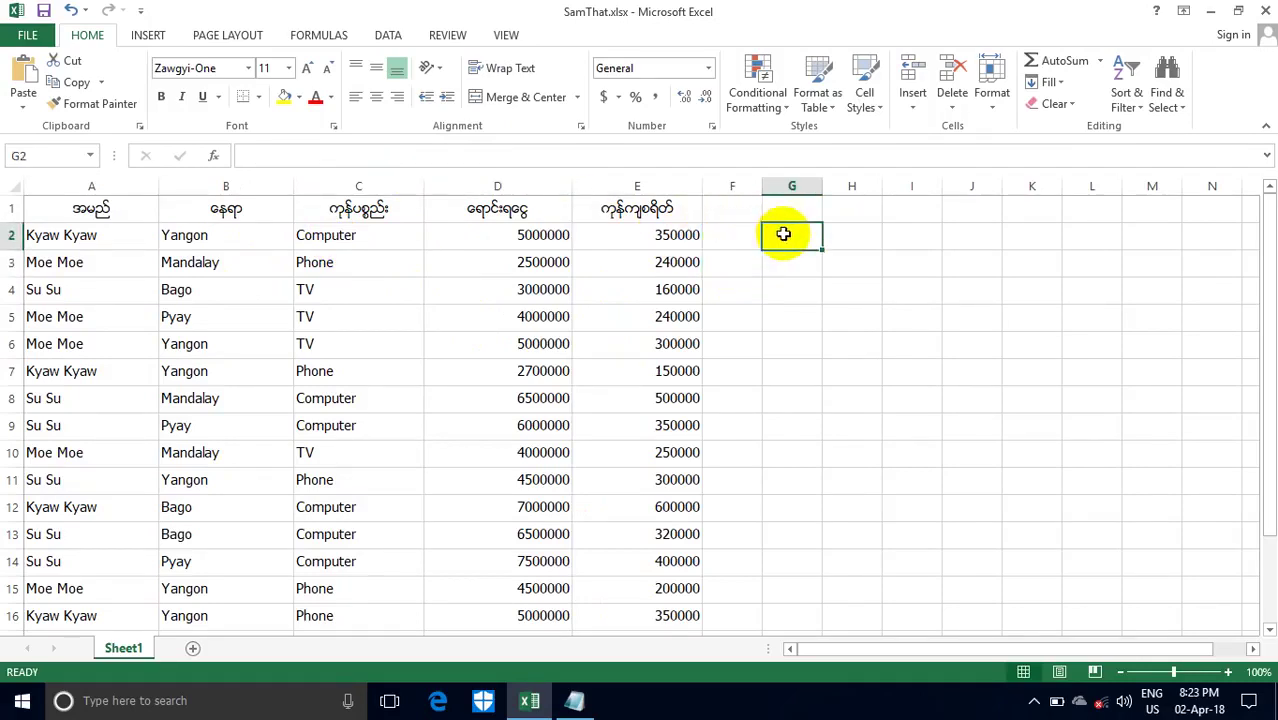
{"action": "left_click", "coordinate": [725, 237]}
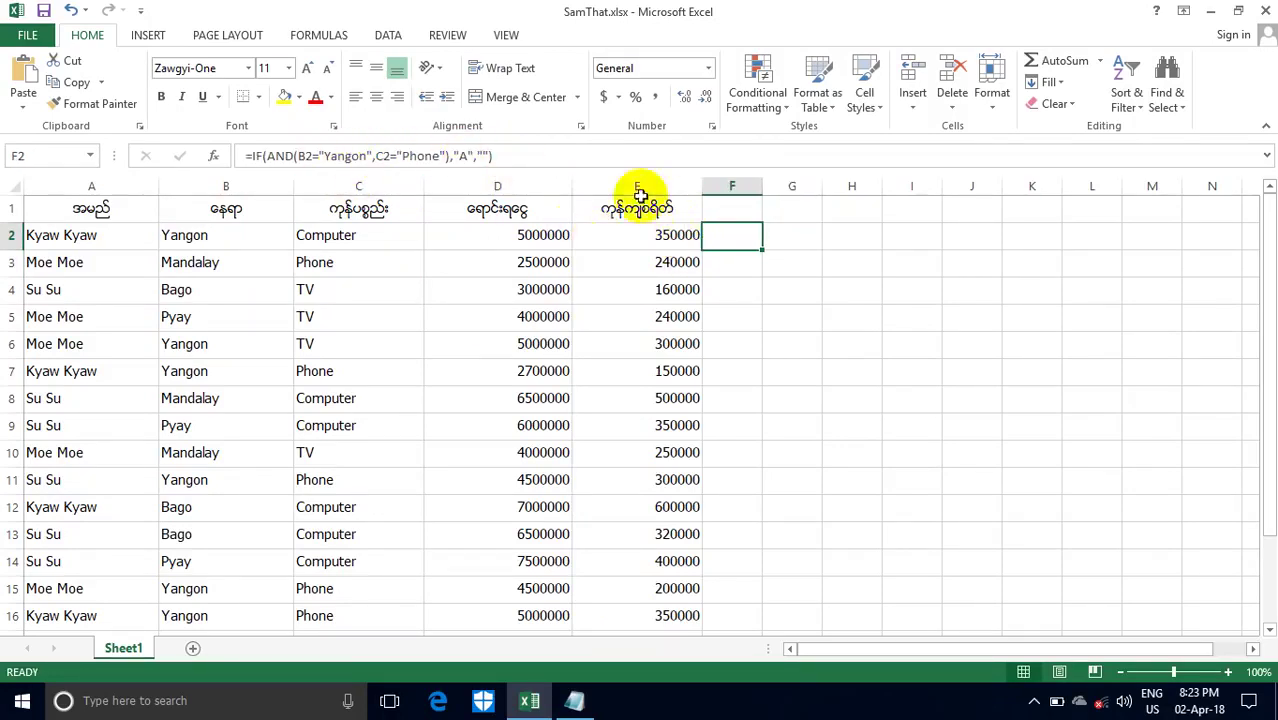
{"action": "left_click", "coordinate": [733, 262]}
{"action": "left_click", "coordinate": [735, 237]}
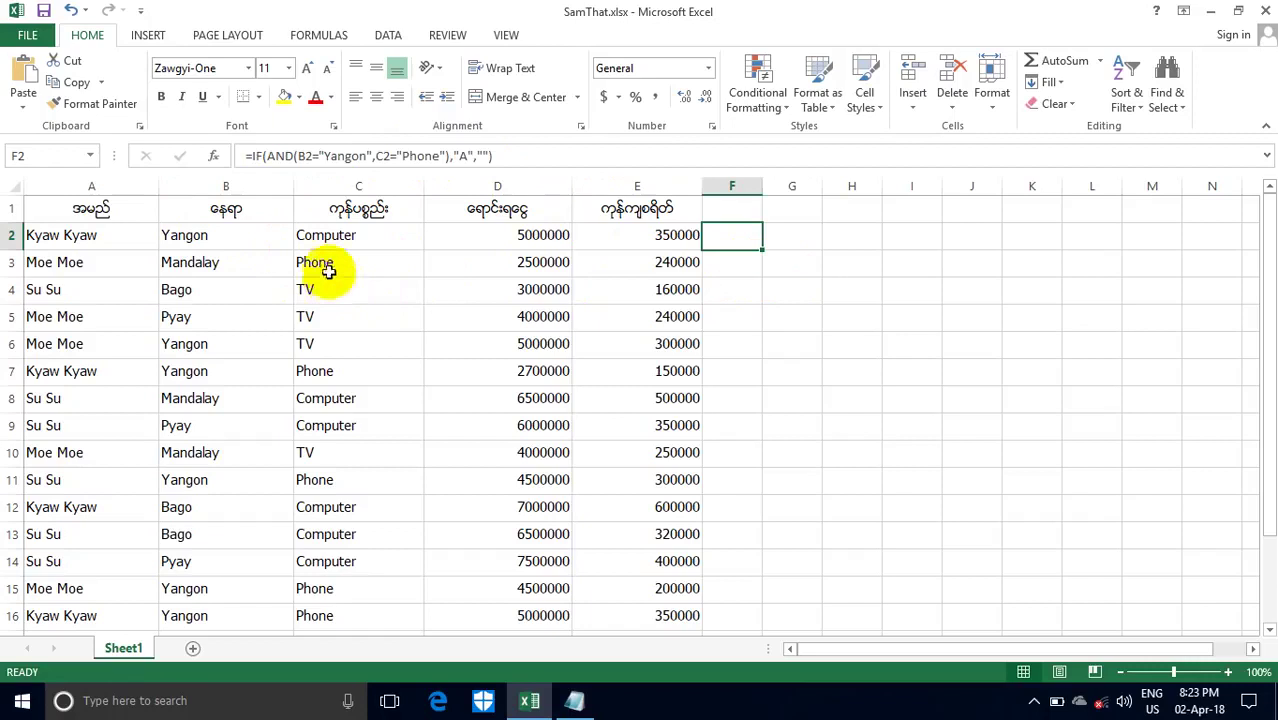
{"action": "left_click", "coordinate": [767, 242]}
{"action": "left_click", "coordinate": [733, 238]}
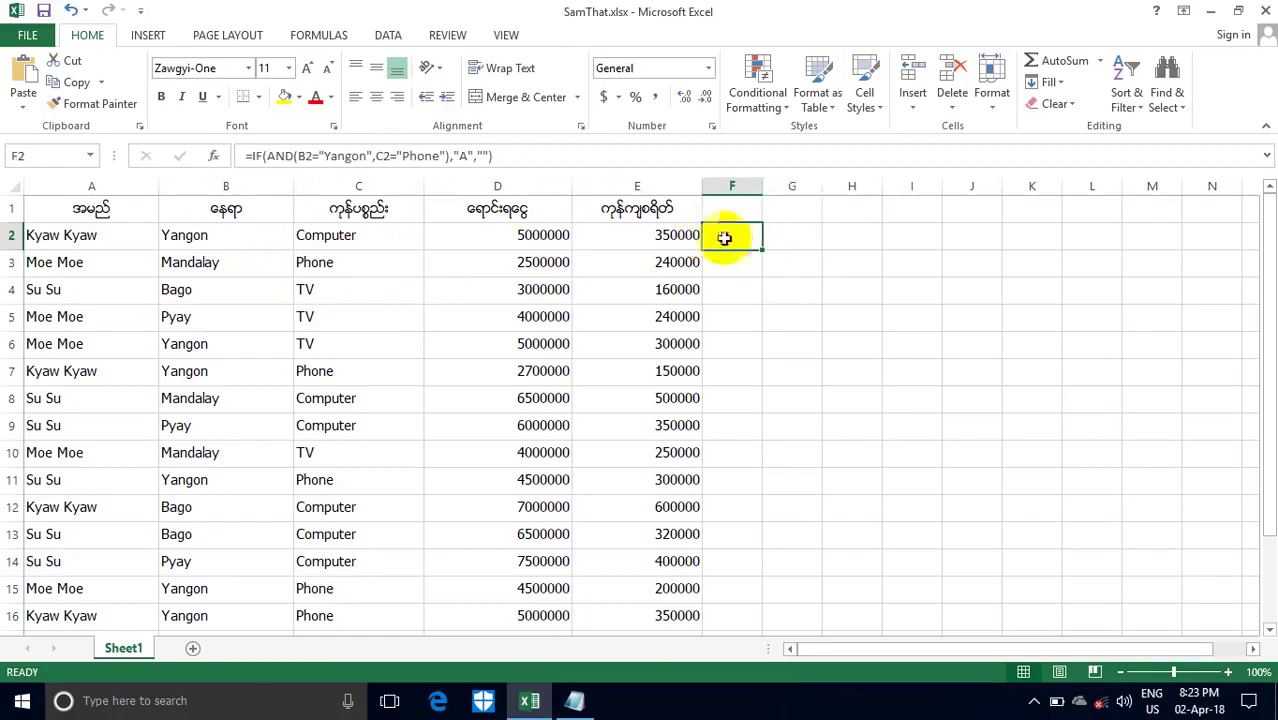
Fill F2's formula down to F16, marking A in rows 7, 11, 15 and 16.
{"action": "left_click_drag", "start_coordinate": [762, 249], "coordinate": [773, 643]}
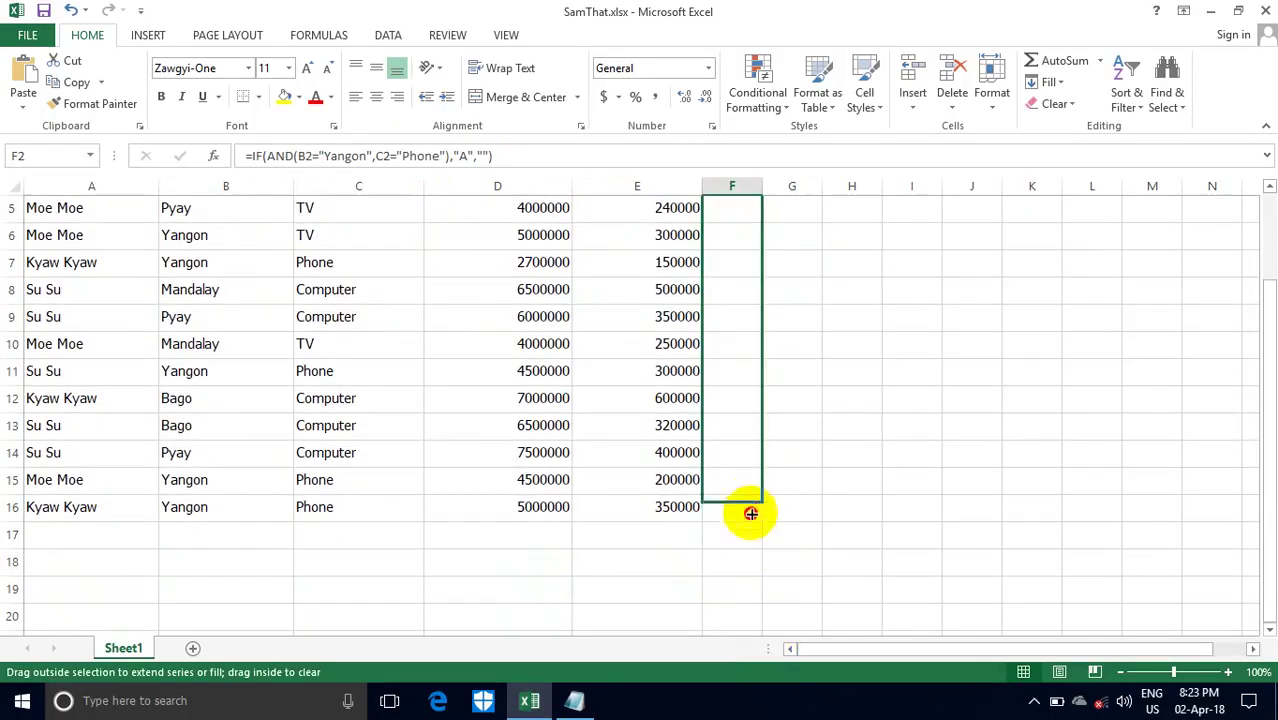
{"action": "left_click_drag", "start_coordinate": [773, 643], "coordinate": [750, 513]}
{"action": "left_click_drag", "start_coordinate": [1268, 434], "coordinate": [1266, 288]}
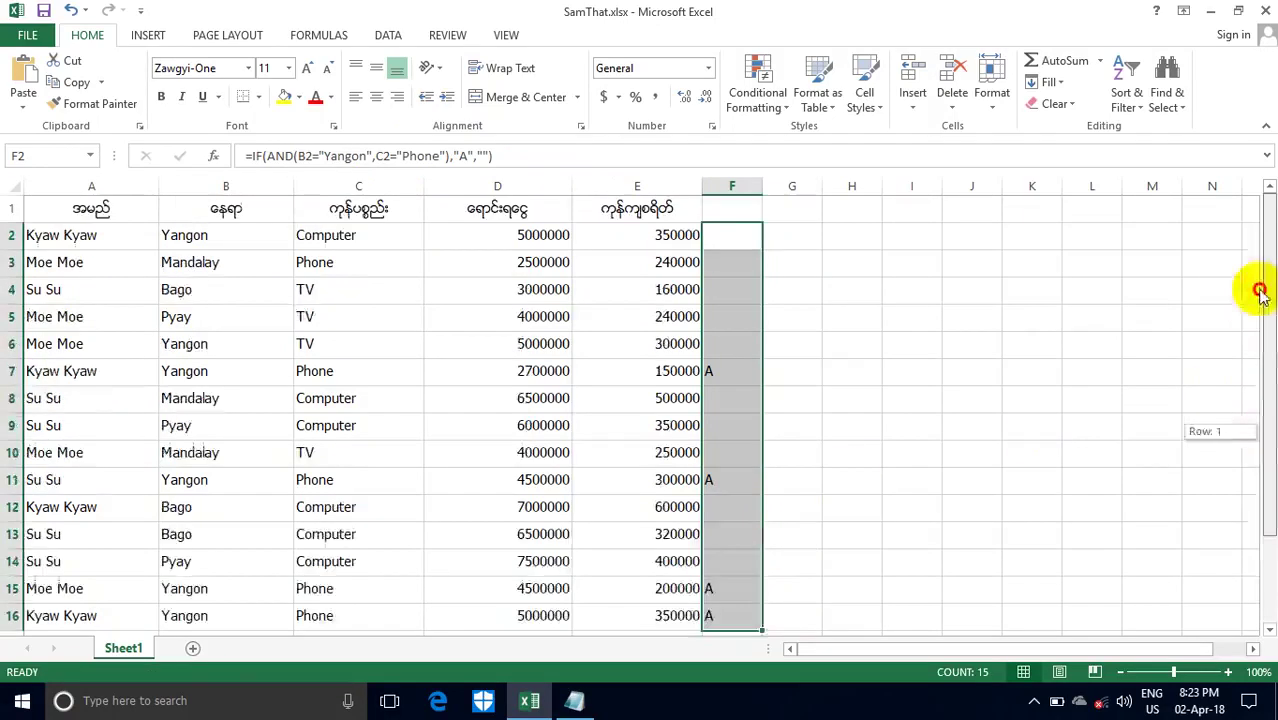
{"action": "left_click", "coordinate": [207, 264]}
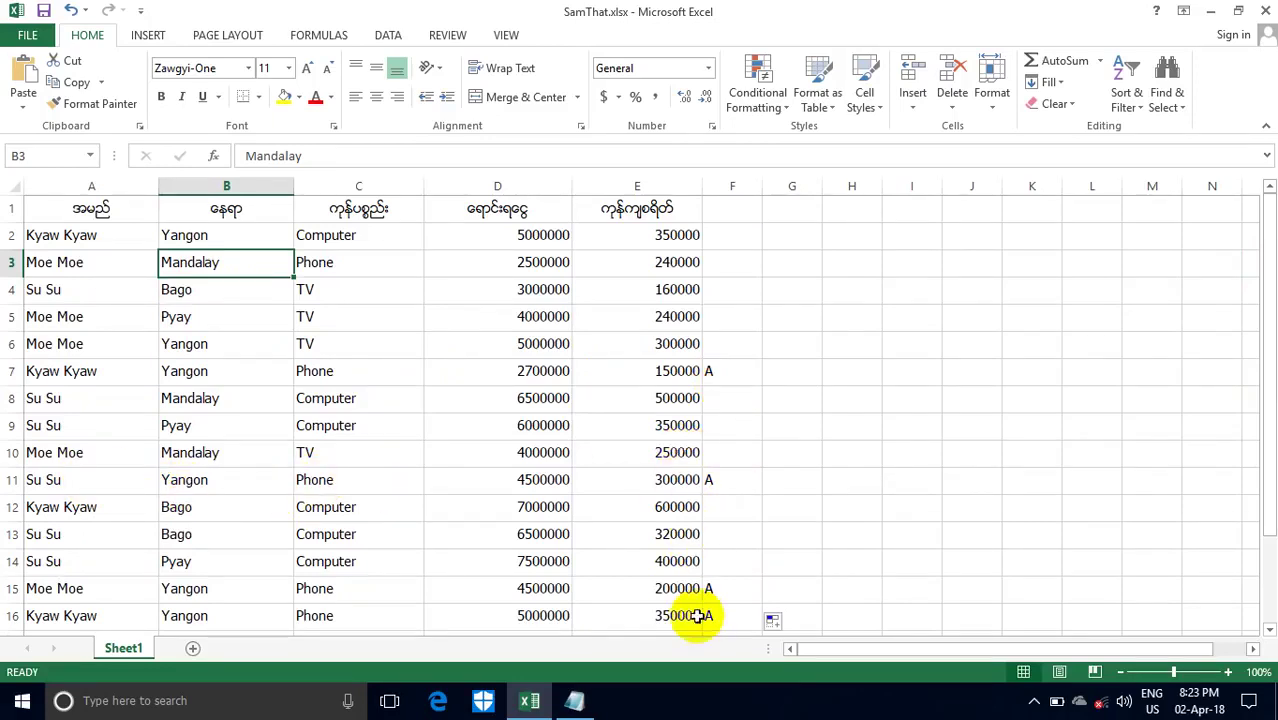
{"action": "left_click", "coordinate": [576, 700]}
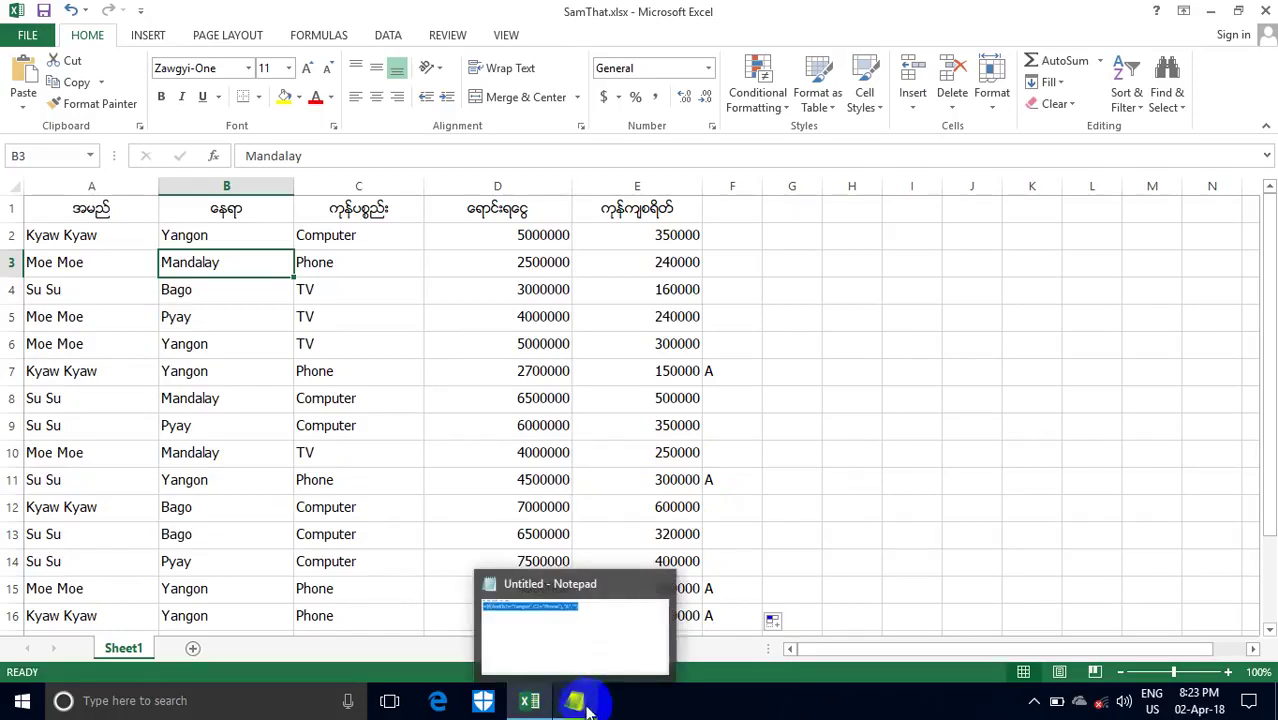
Replace the Notepad formula with the list IF, IF OR and IF and, then minimize Notepad.
{"action": "left_click", "coordinate": [577, 700]}
{"action": "key", "text": "BackSpace"}
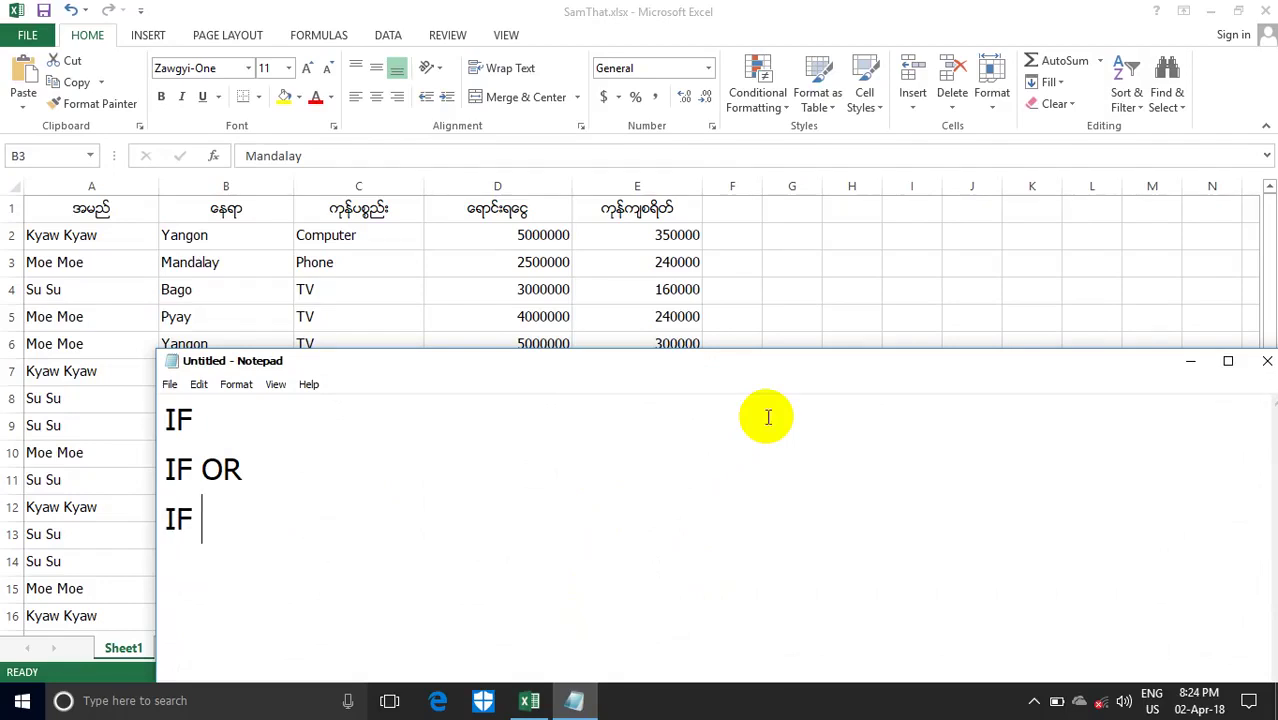
{"action": "type", "text": "and"}
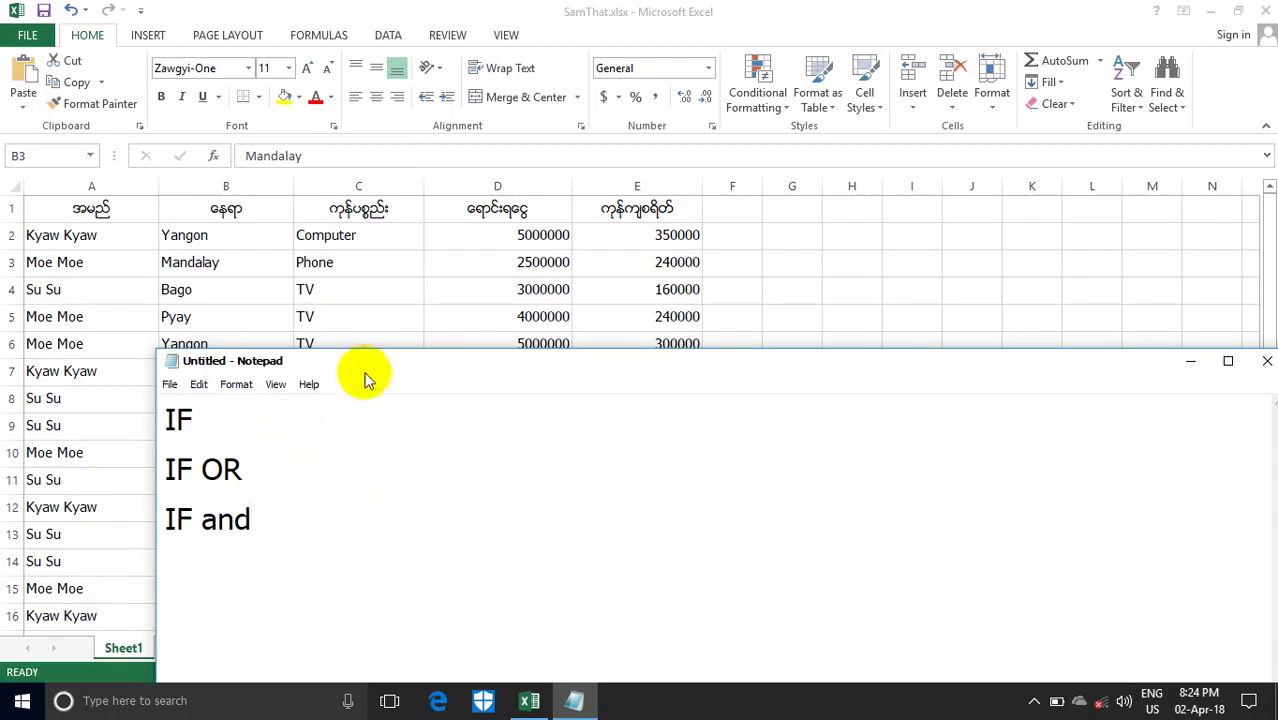
{"action": "left_click_drag", "start_coordinate": [365, 376], "coordinate": [309, 262]}
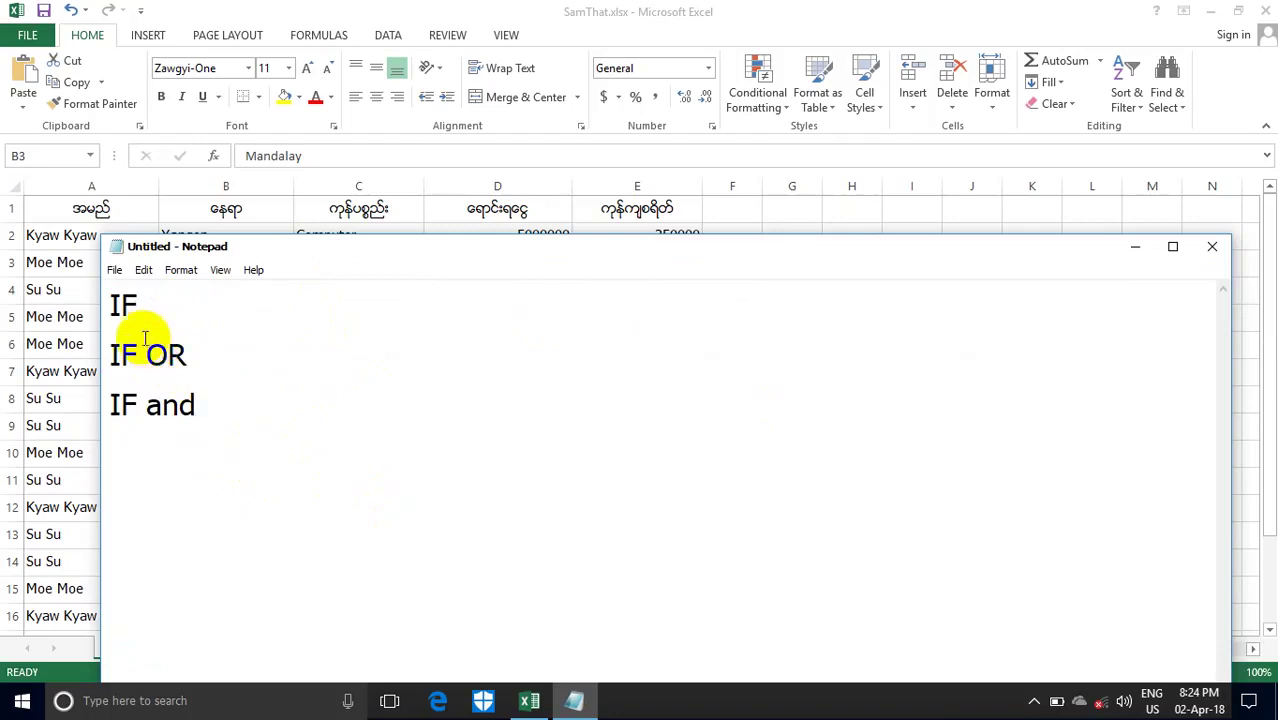
{"action": "double_click", "coordinate": [148, 401]}
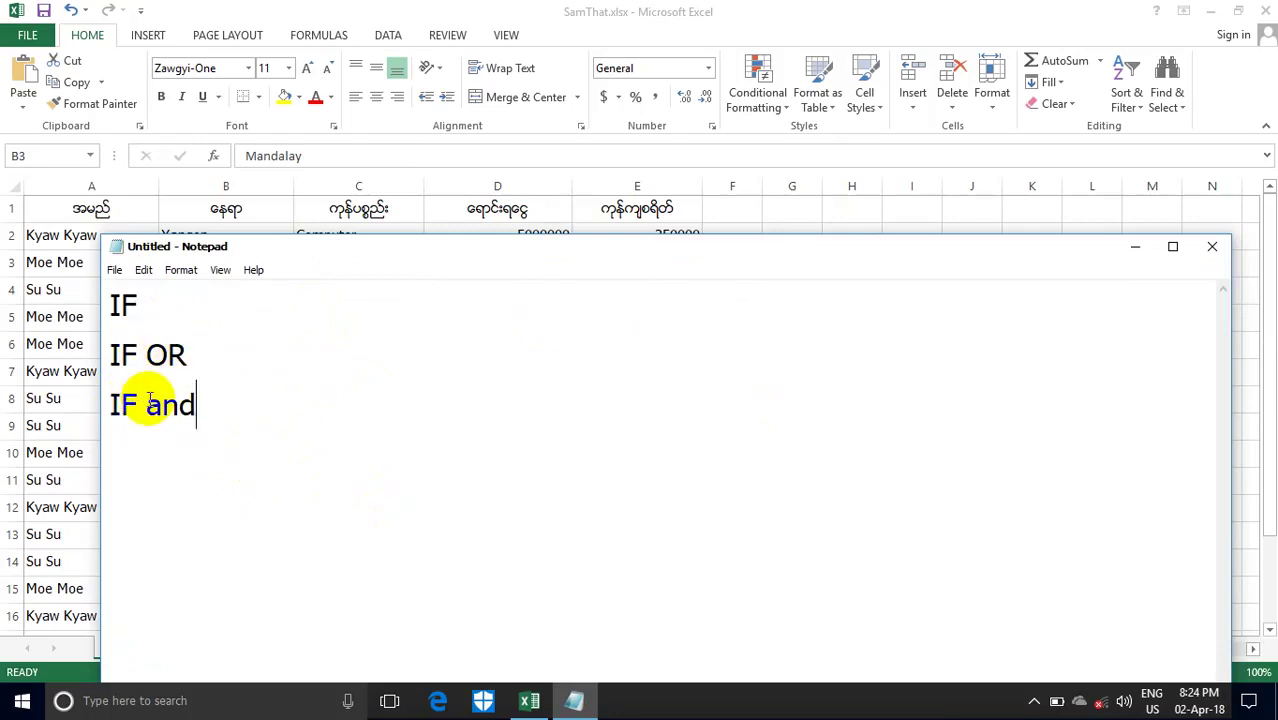
{"action": "key", "text": "Right"}
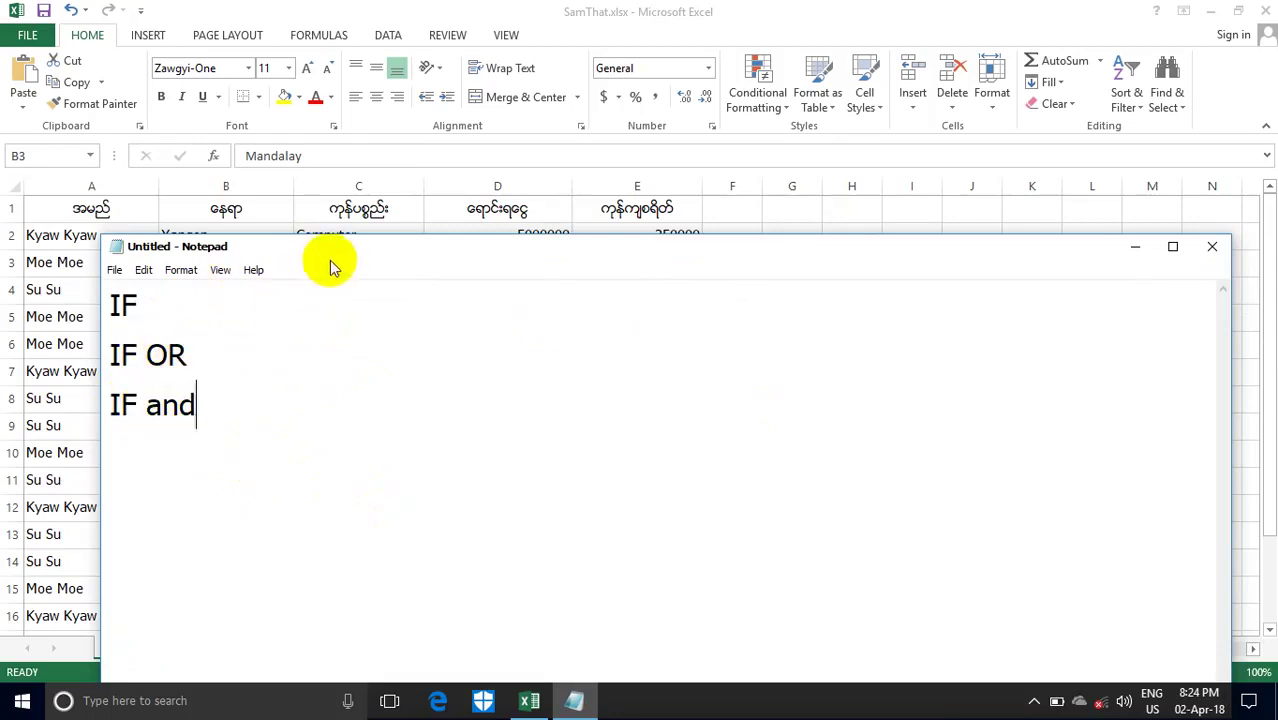
{"action": "left_click_drag", "start_coordinate": [356, 254], "coordinate": [356, 318]}
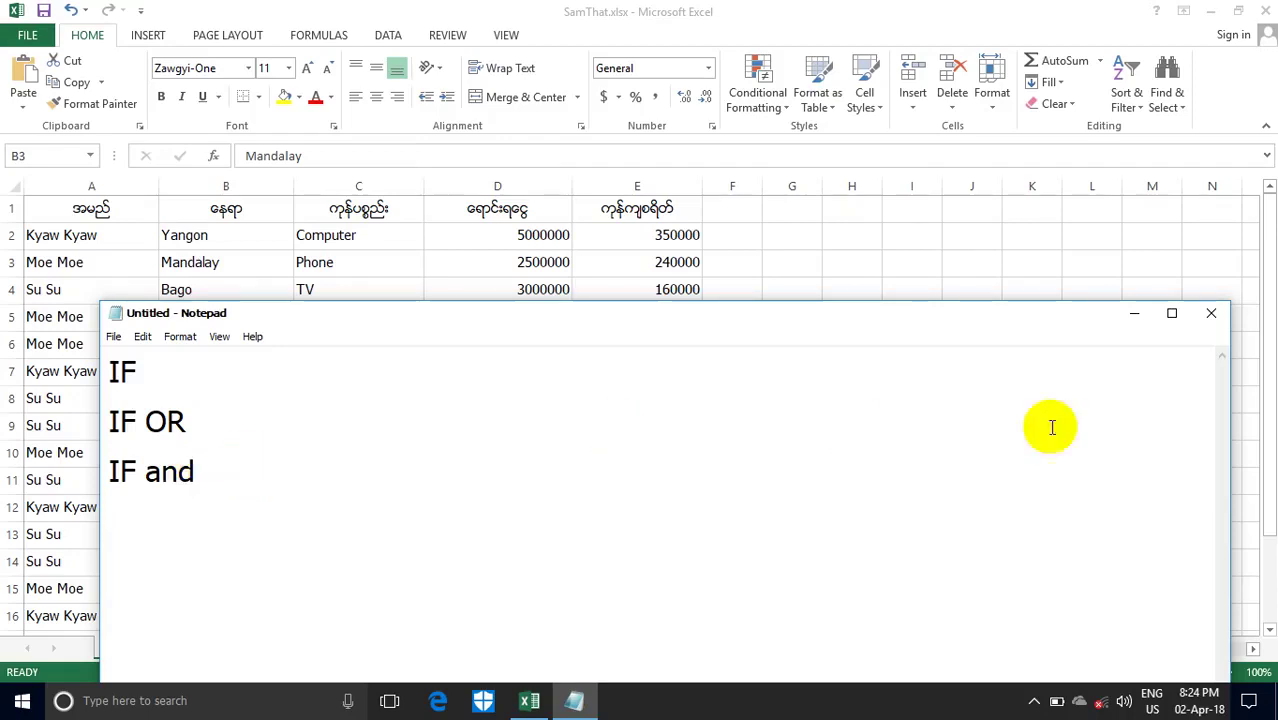
{"action": "left_click", "coordinate": [1145, 318]}
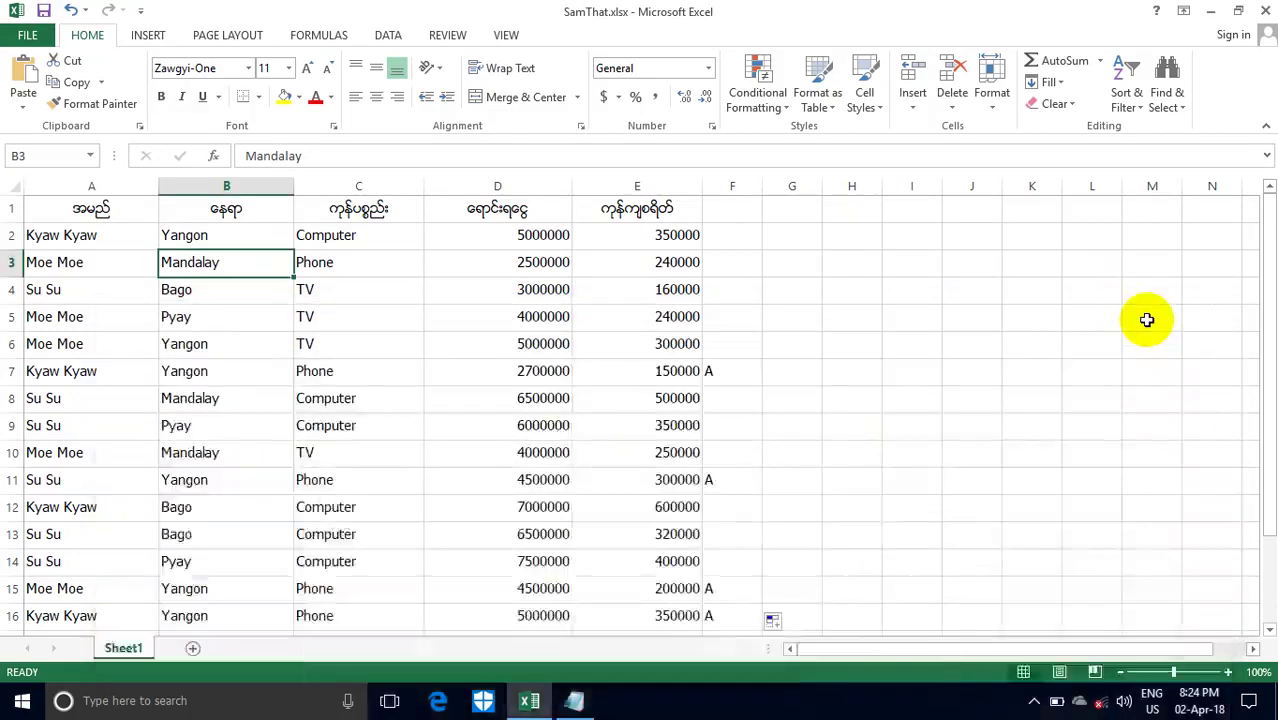
Minimize the Excel window, leaving the desktop with its closing title message.
{"action": "left_click", "coordinate": [1212, 12]}
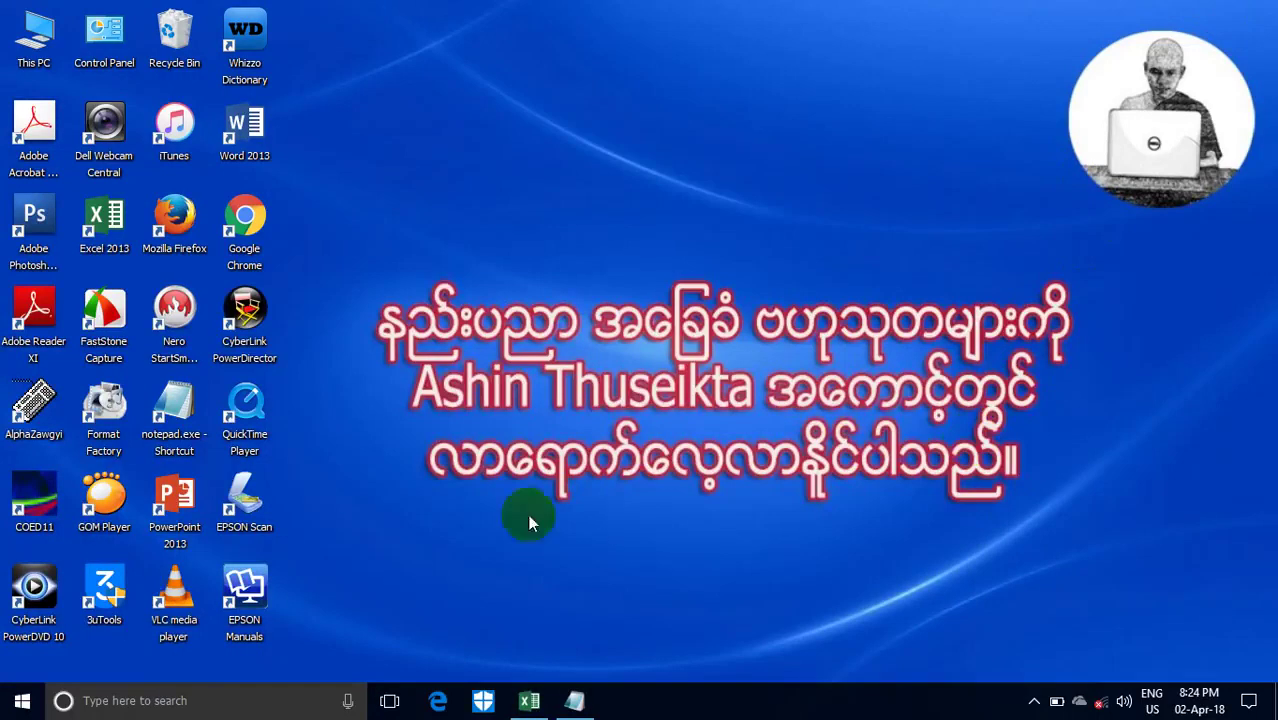